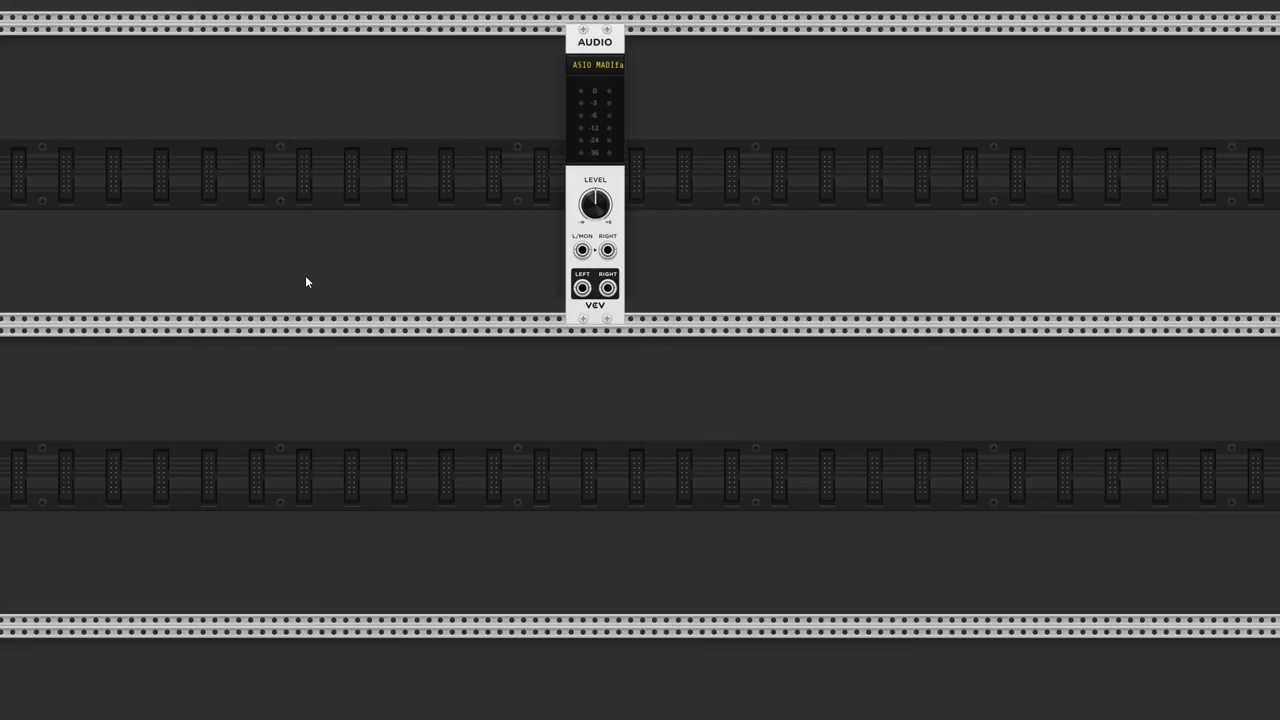
- Add VCO, VCA and ADSR modules, with the ADSR placed between the VCO and VCA
right_click(306, 277)
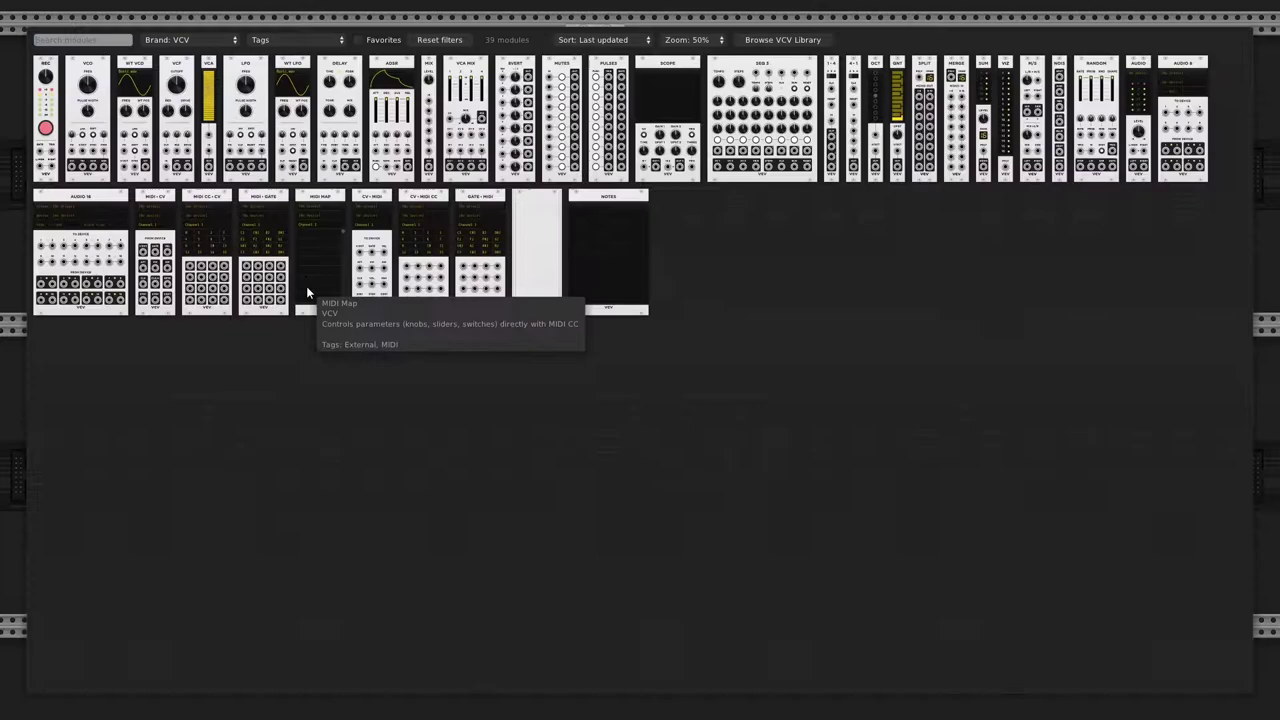
click(97, 116)
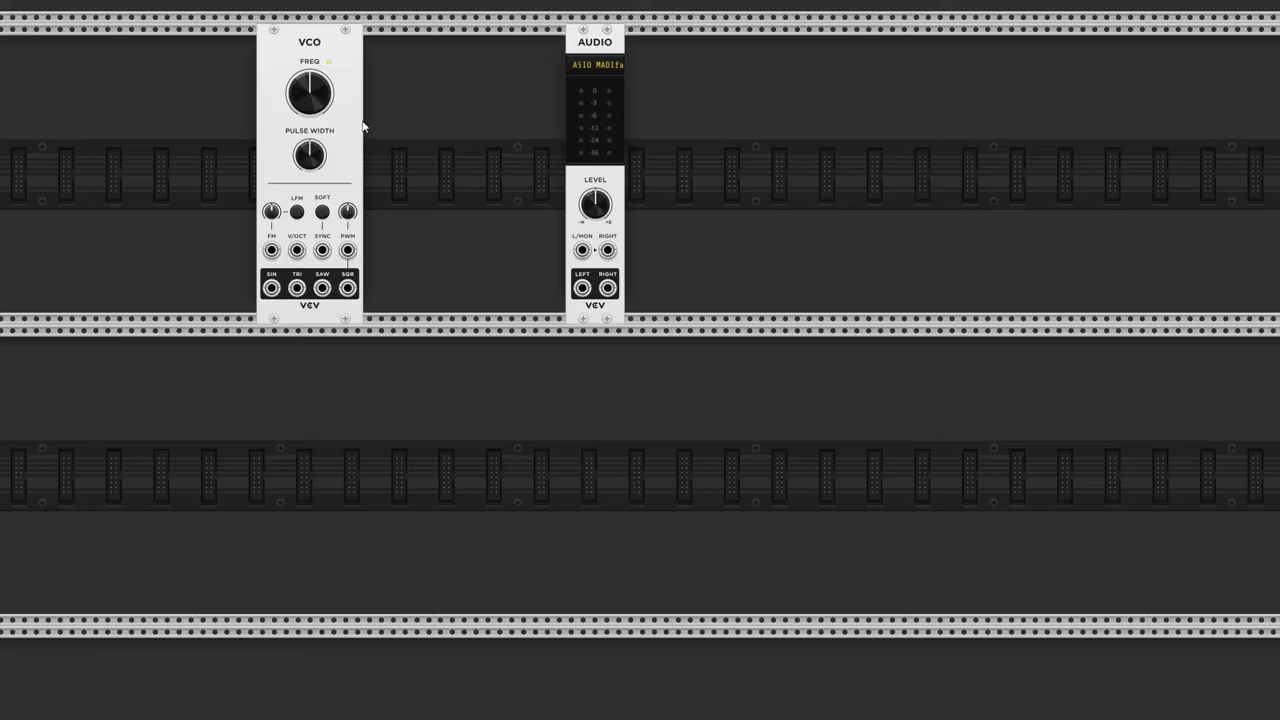
right_click(390, 76)
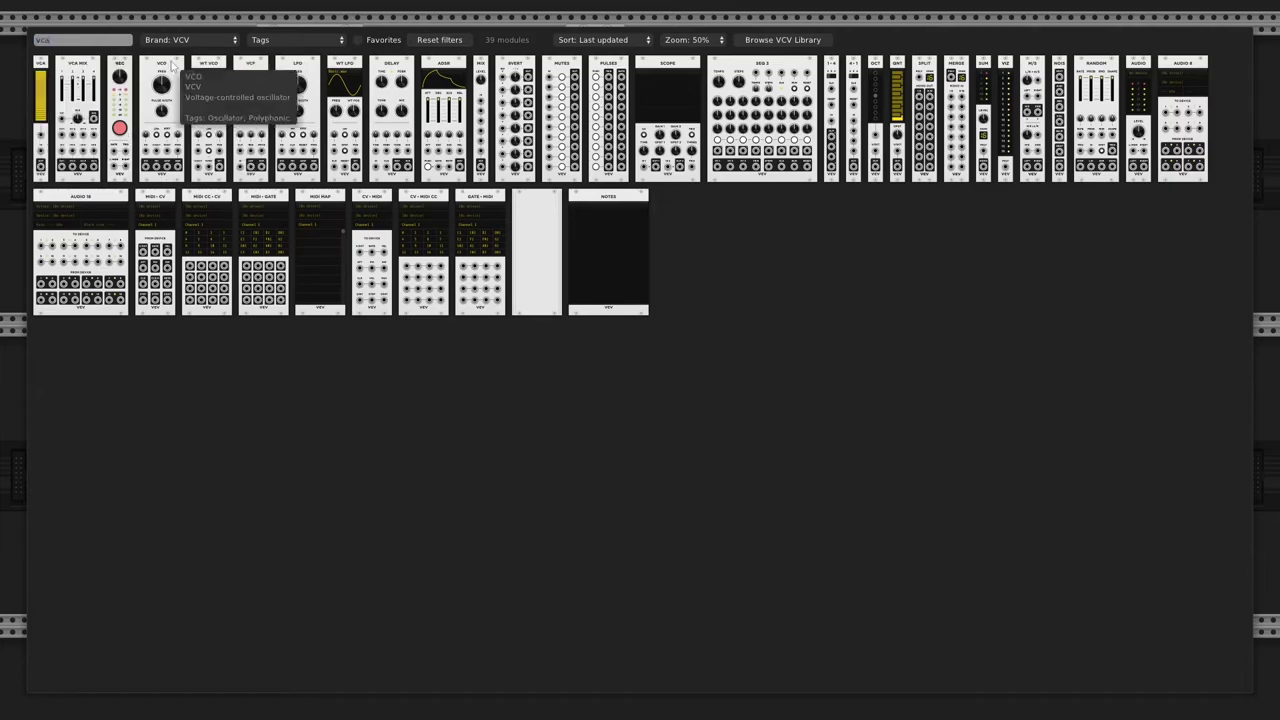
click(208, 116)
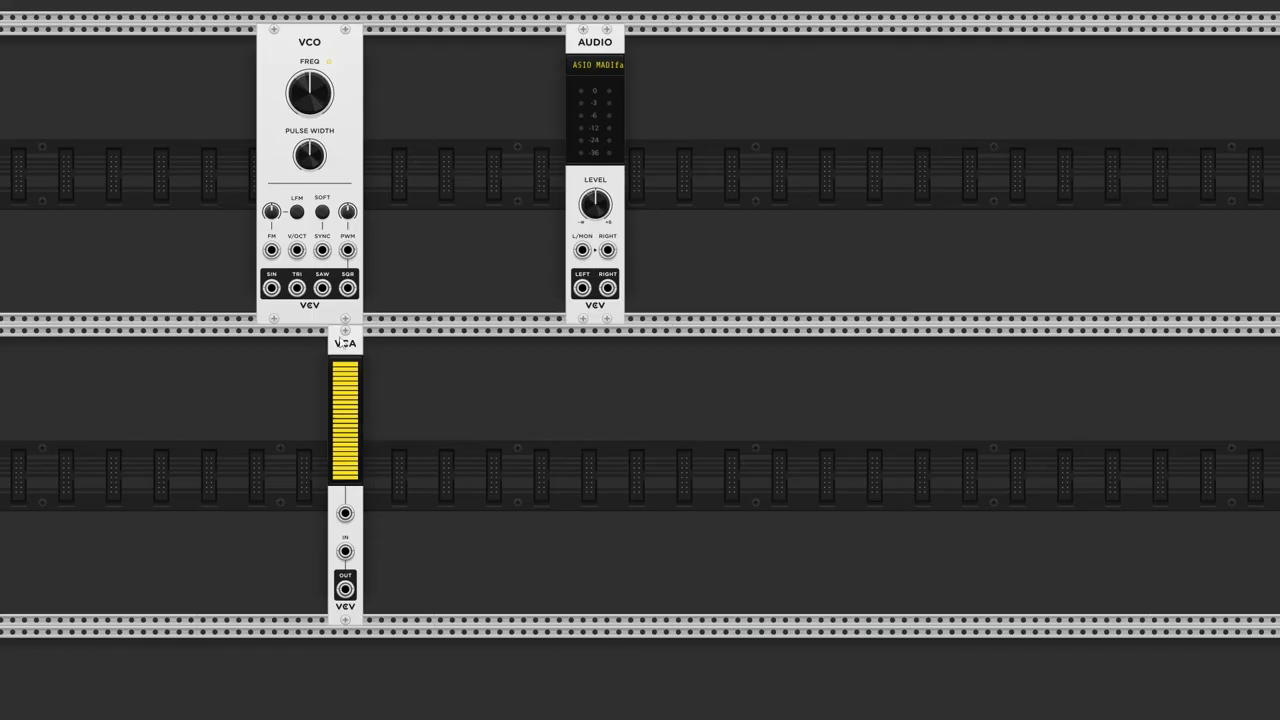
drag(345, 343, 380, 40)
right_click(430, 190)
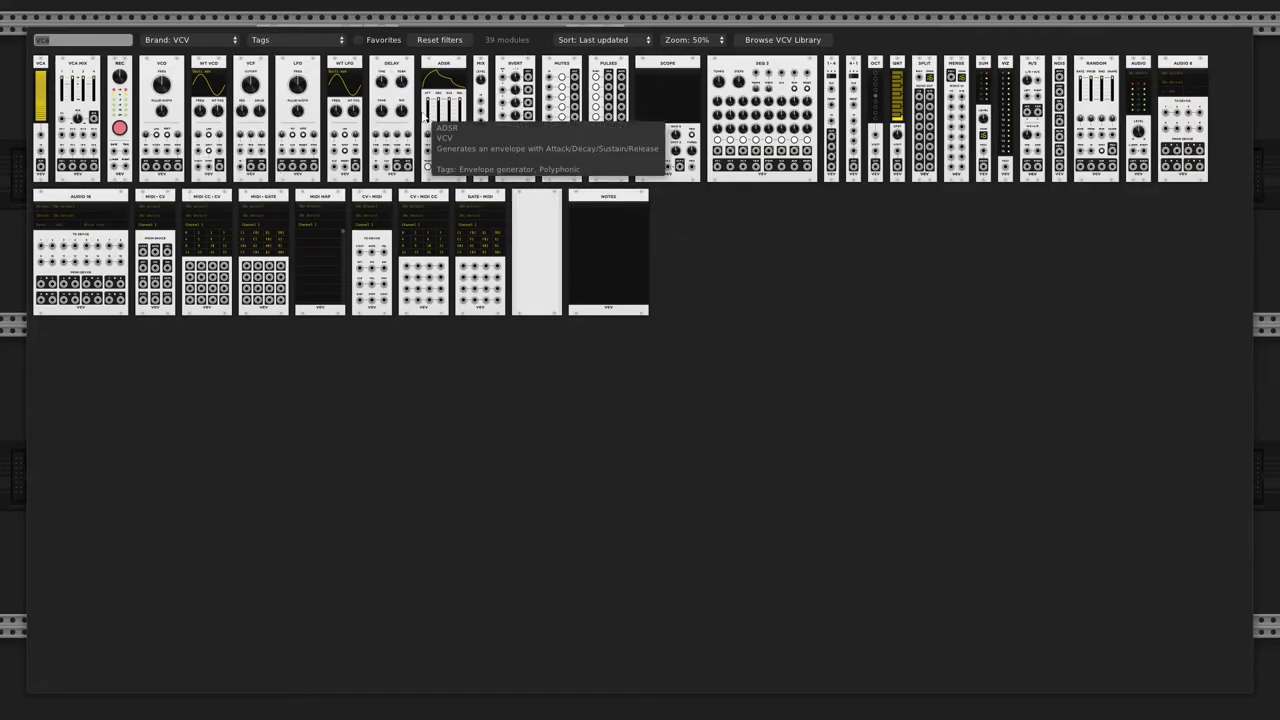
click(430, 117)
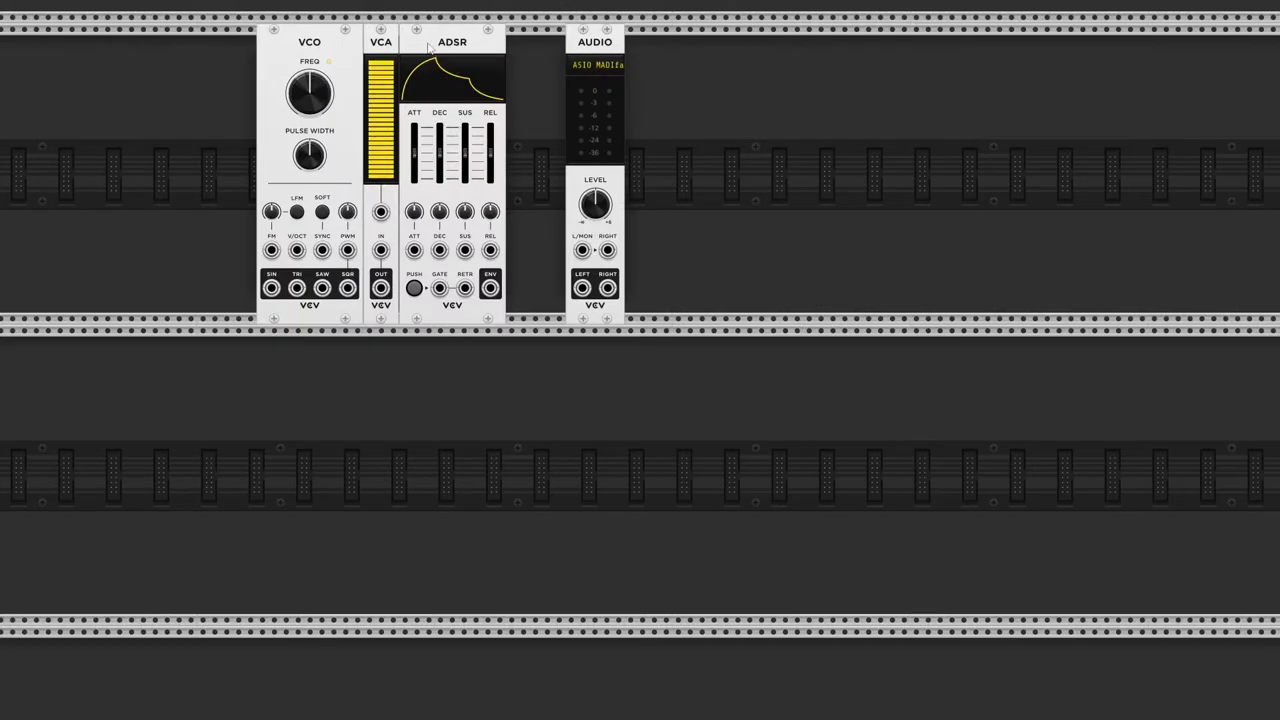
drag(446, 56, 410, 56)
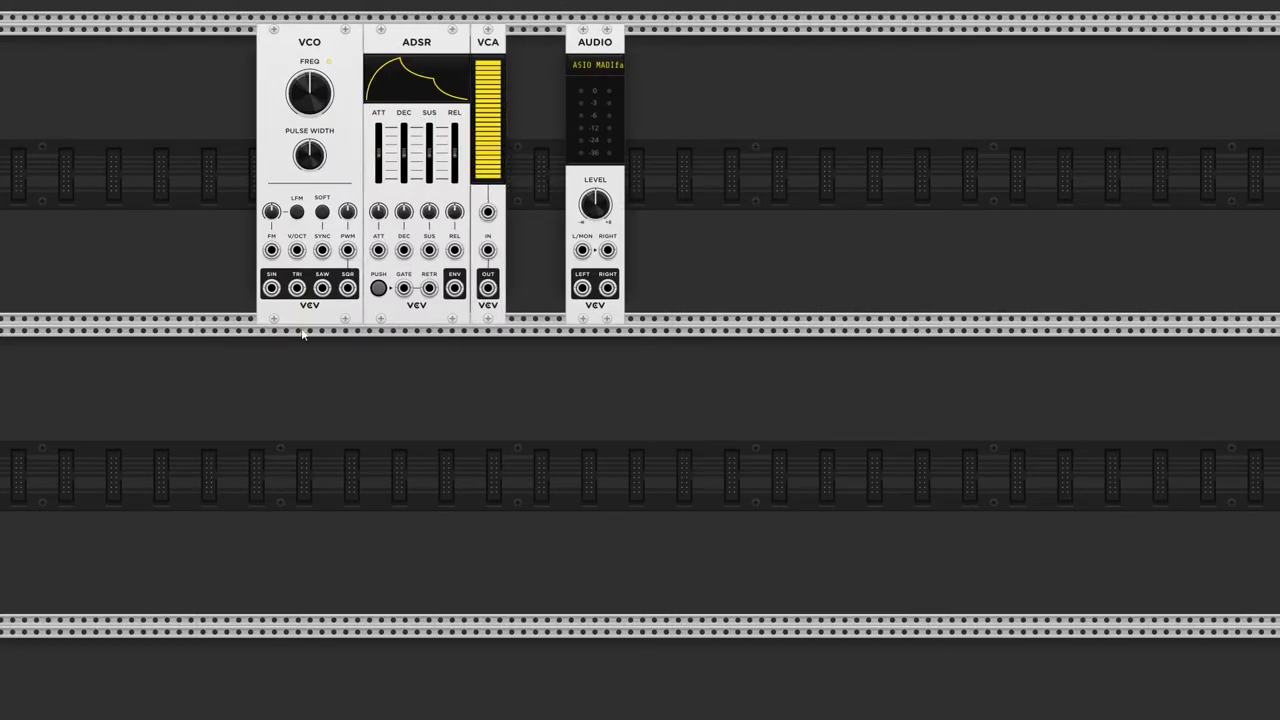
- Cable the VCO sine to the VCA input, the VCA output to audio left, and the ADSR envelope to VCA CV
mouse_move(271, 288)
mouse_down()
mouse_move(500, 354)
mouse_move(487, 250)
mouse_up()
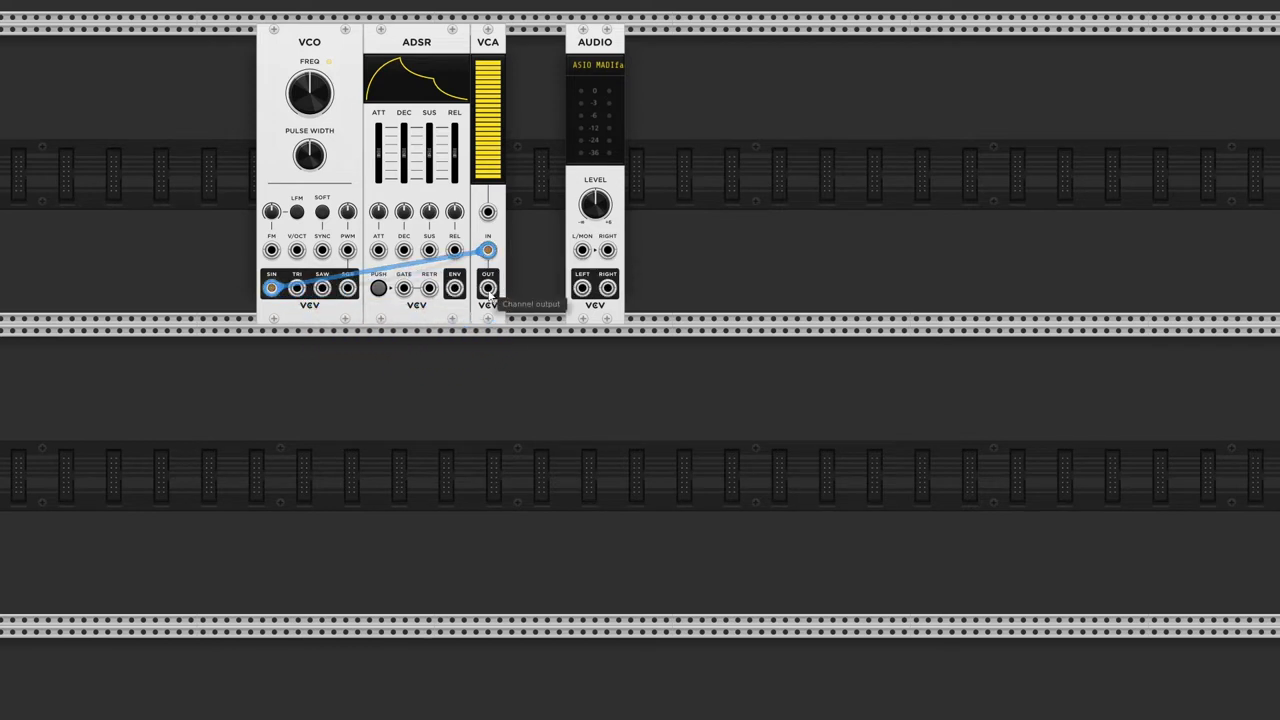
drag(489, 290, 582, 250)
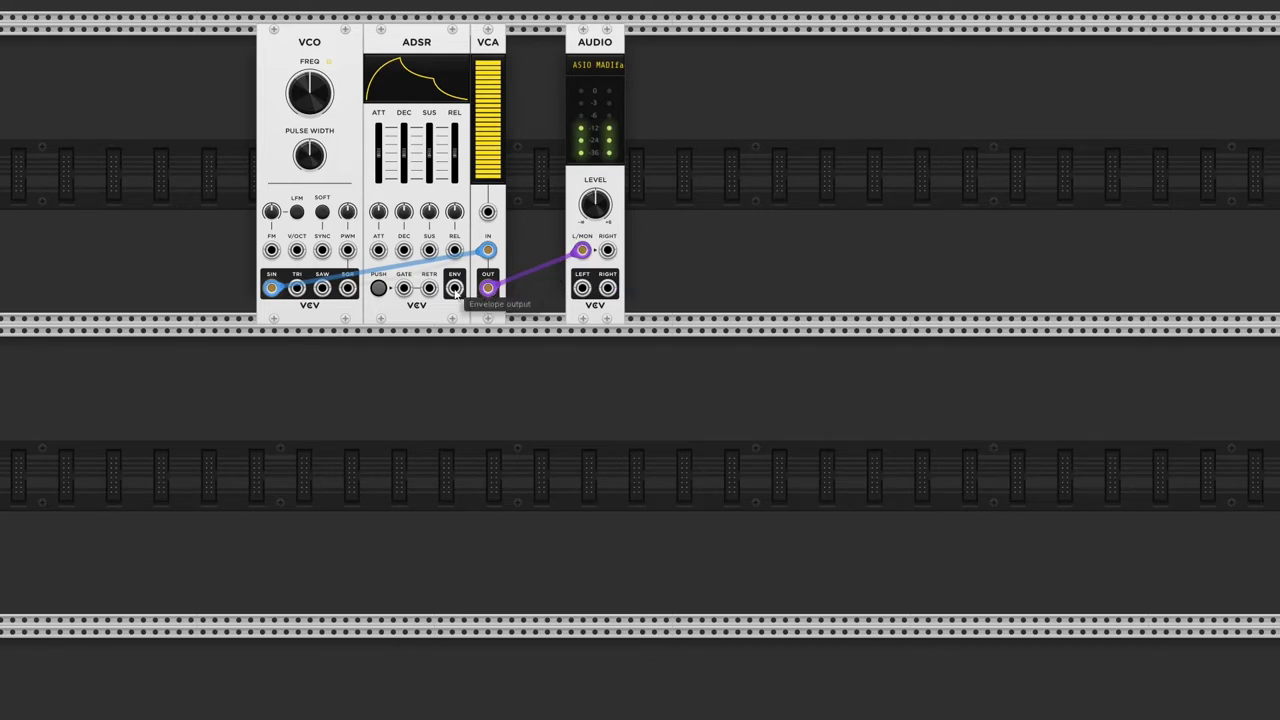
drag(455, 290, 487, 212)
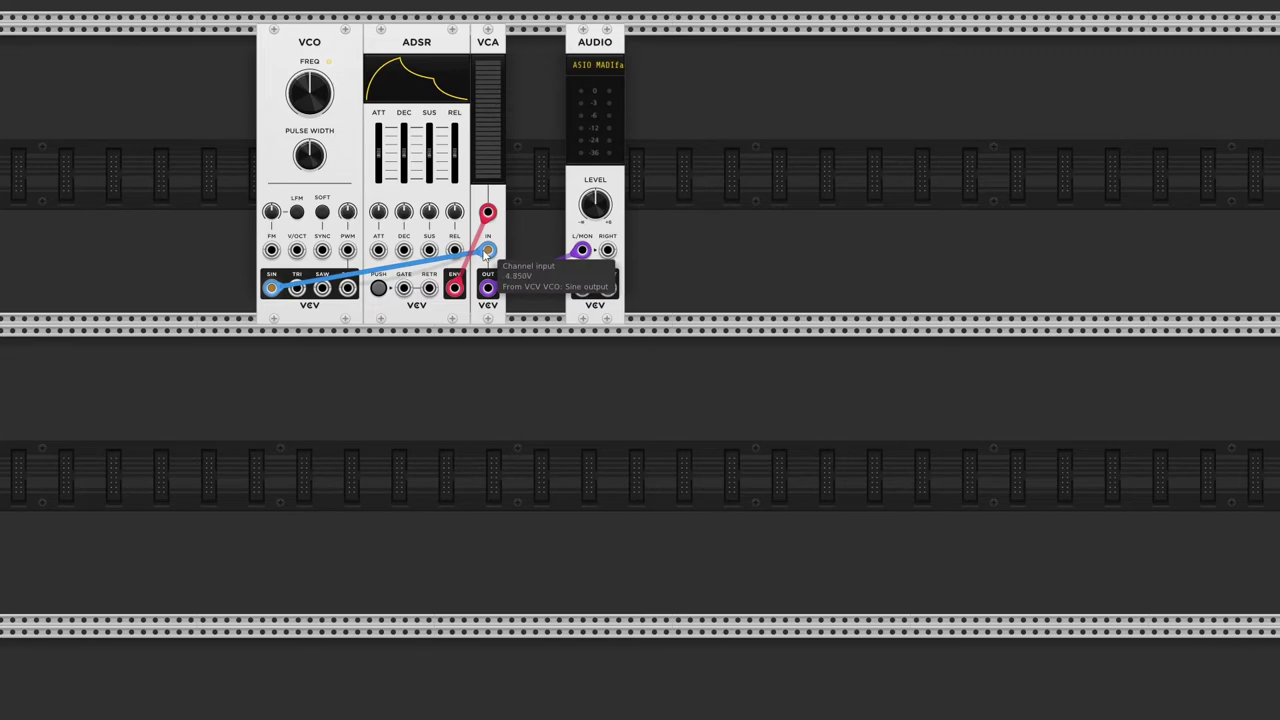
- Place an LFO beneath the VCO and patch its square output into the ADSR gate
right_click(381, 363)
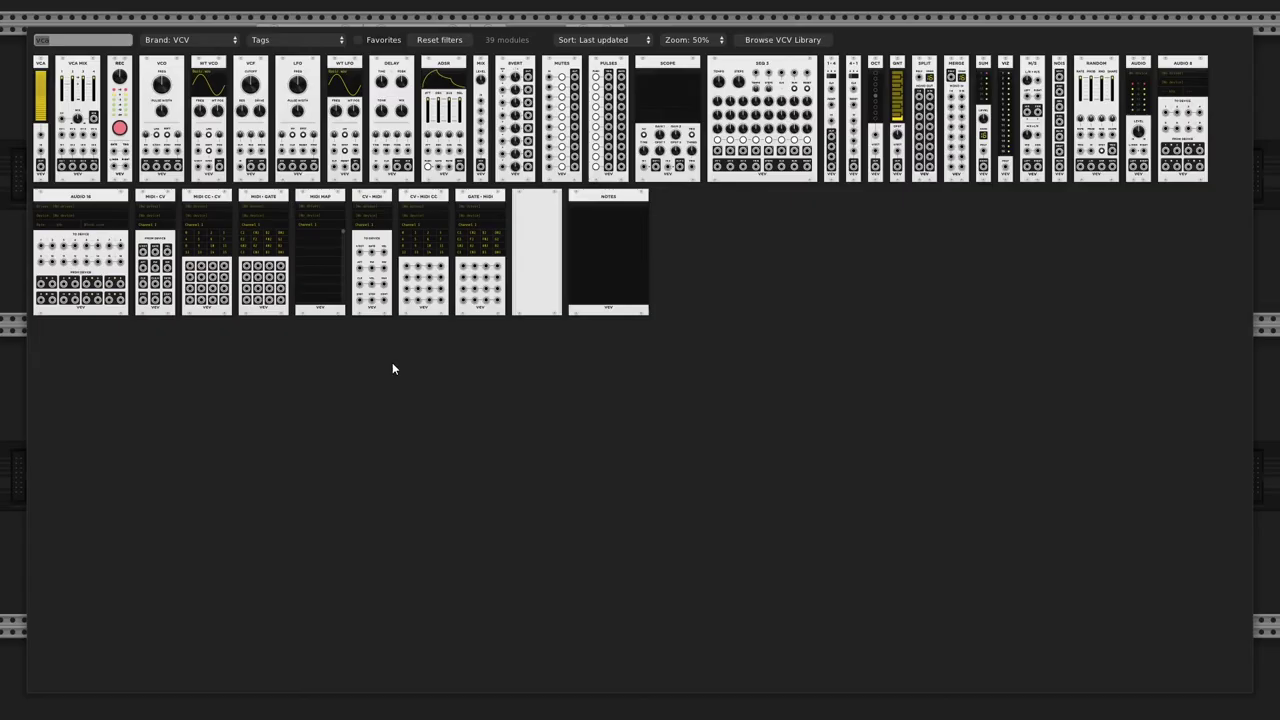
click(296, 112)
drag(413, 345, 327, 348)
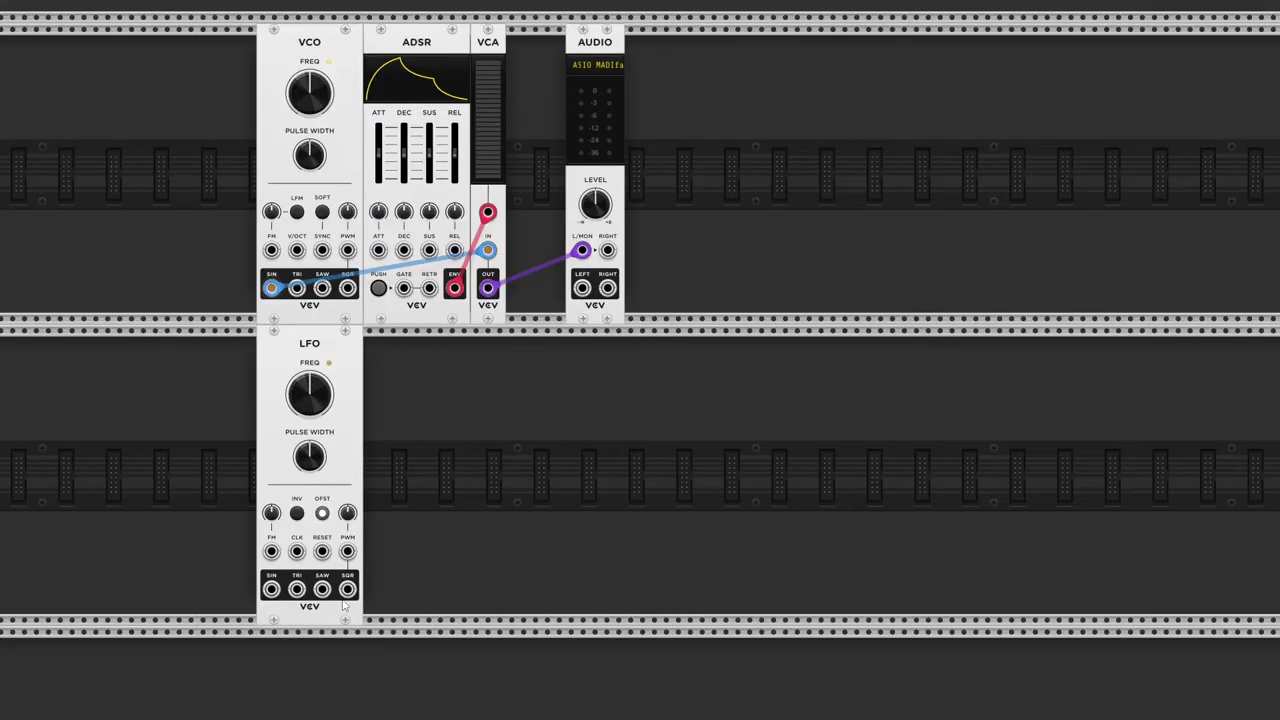
drag(347, 590, 441, 257)
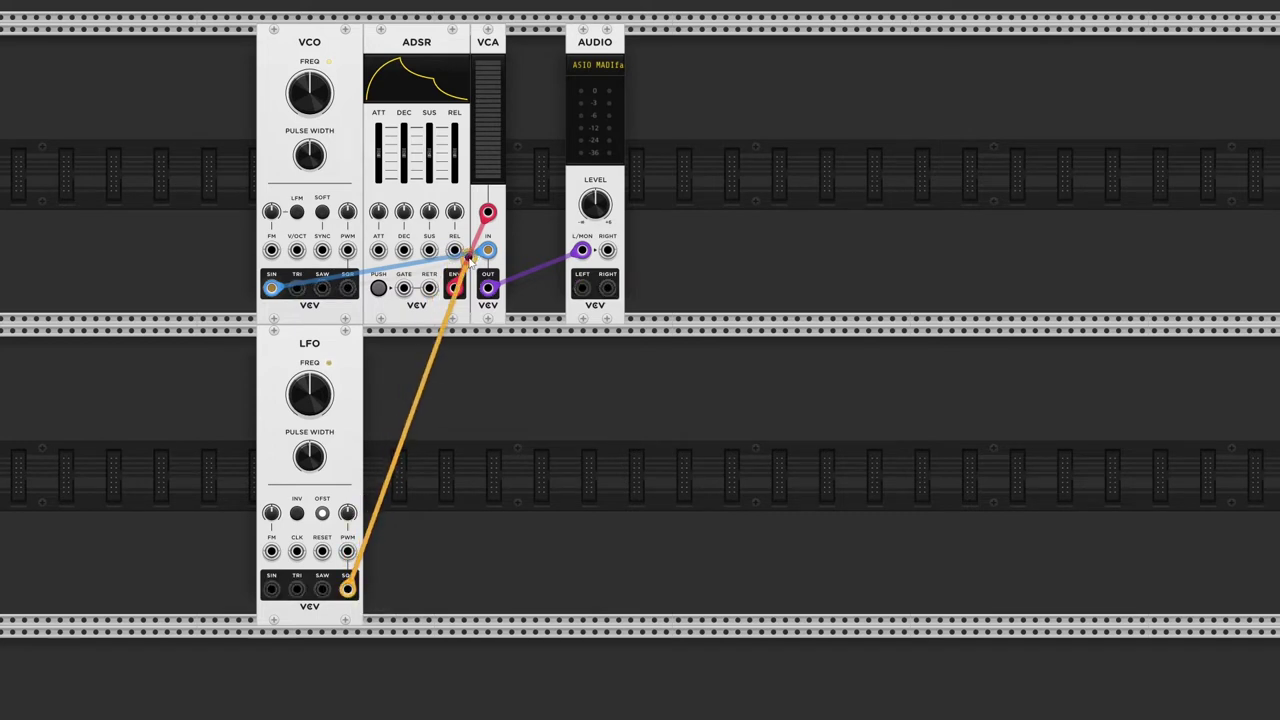
drag(441, 257, 403, 289)
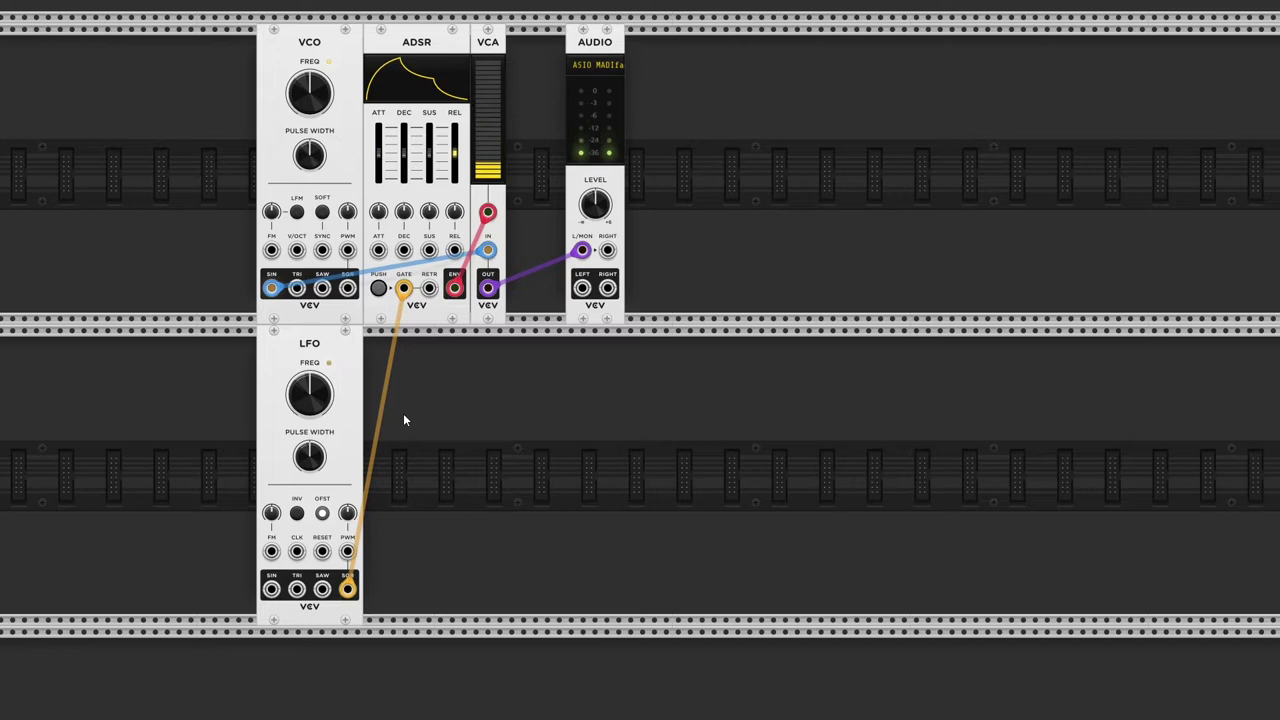
mouse_move(309, 393)
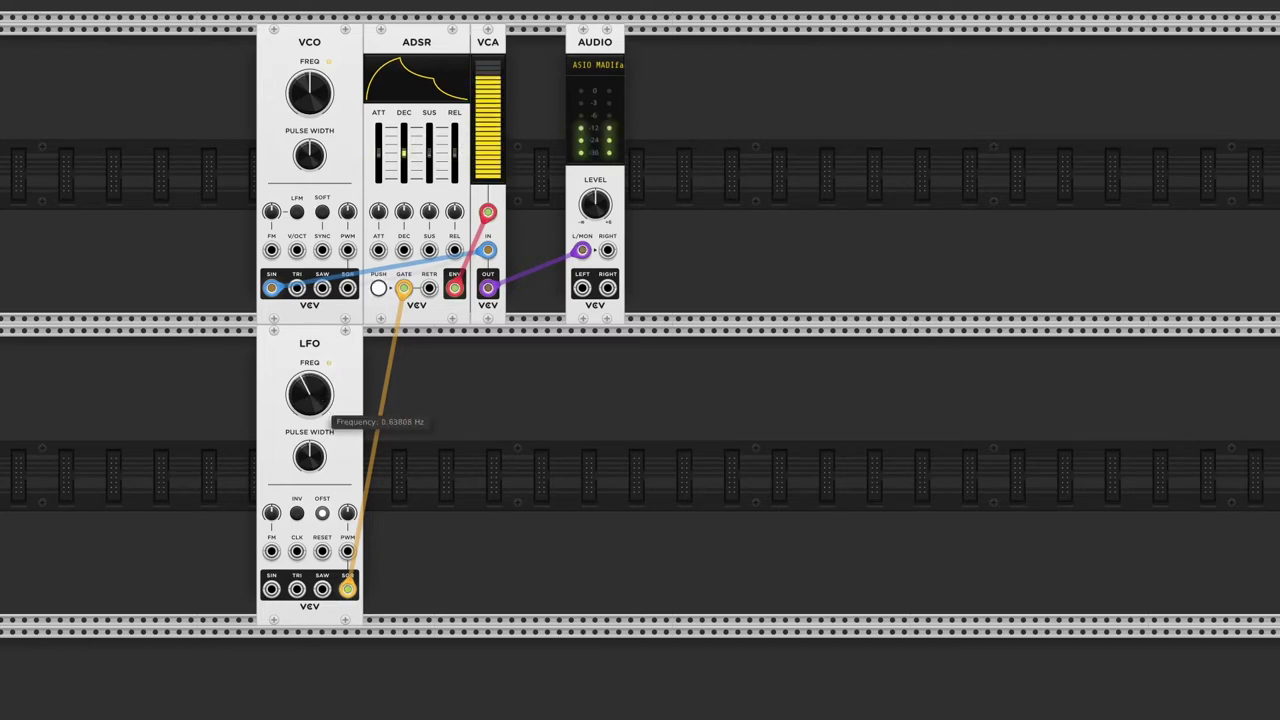
- Add a Scope module on the right and feed it the LFO square wave
right_click(471, 406)
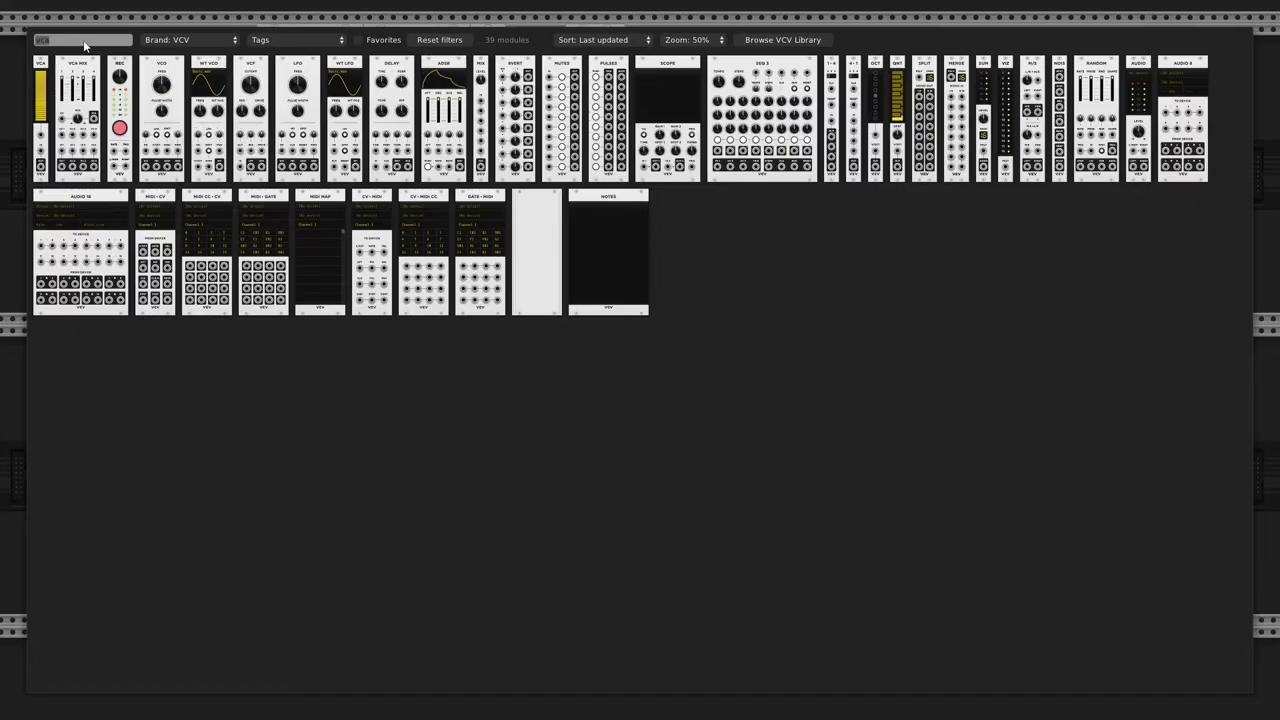
text(scope)
click(51, 82)
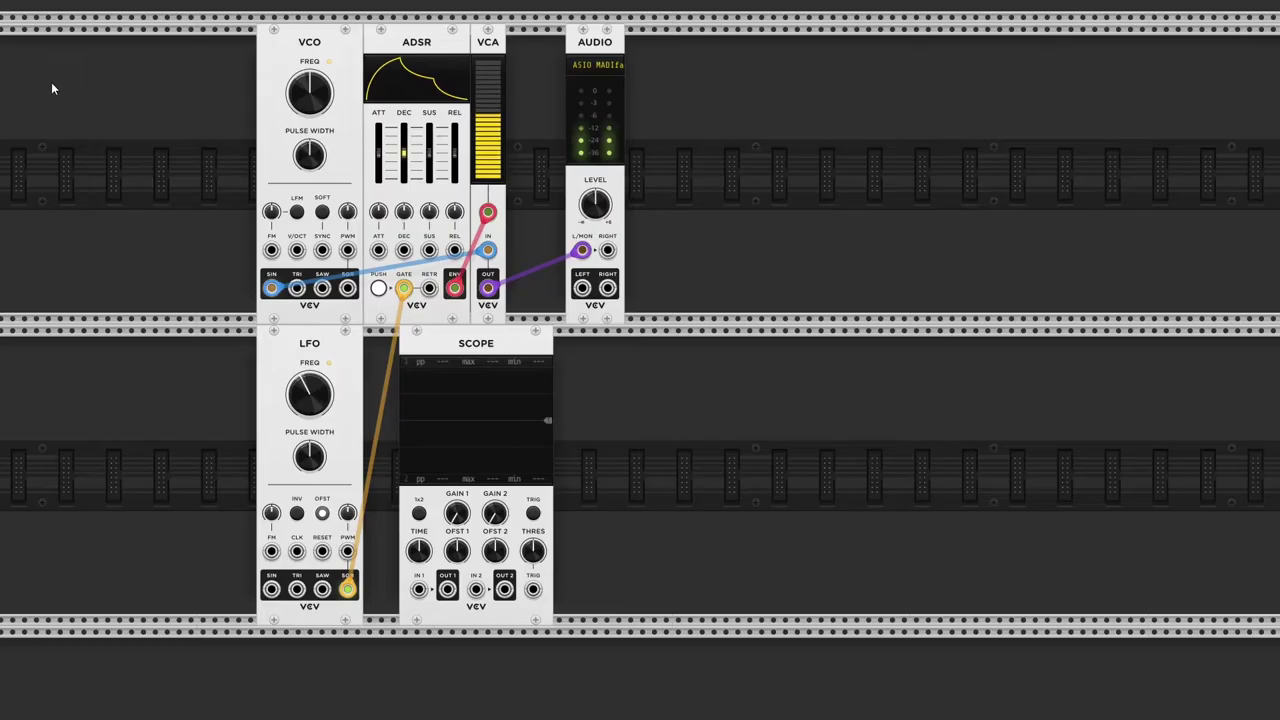
drag(456, 343, 622, 343)
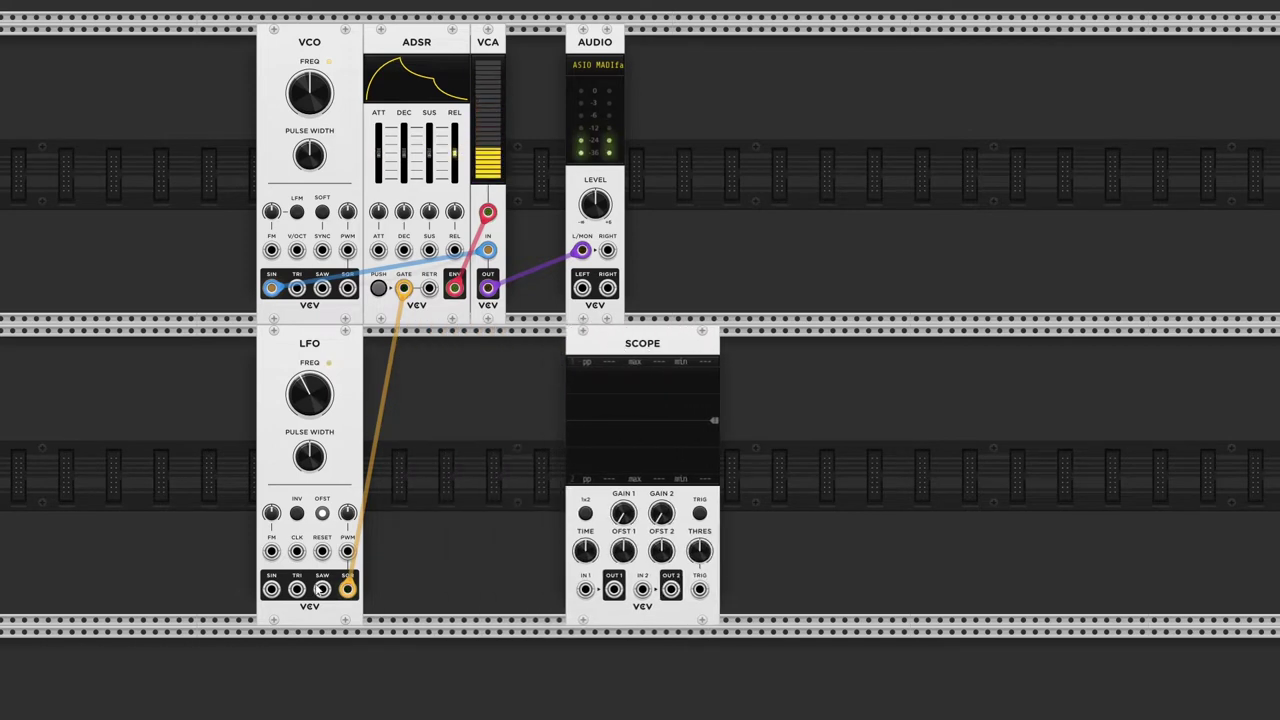
mouse_move(347, 589)
mouse_down()
mouse_move(660, 540)
mouse_move(585, 589)
mouse_up()
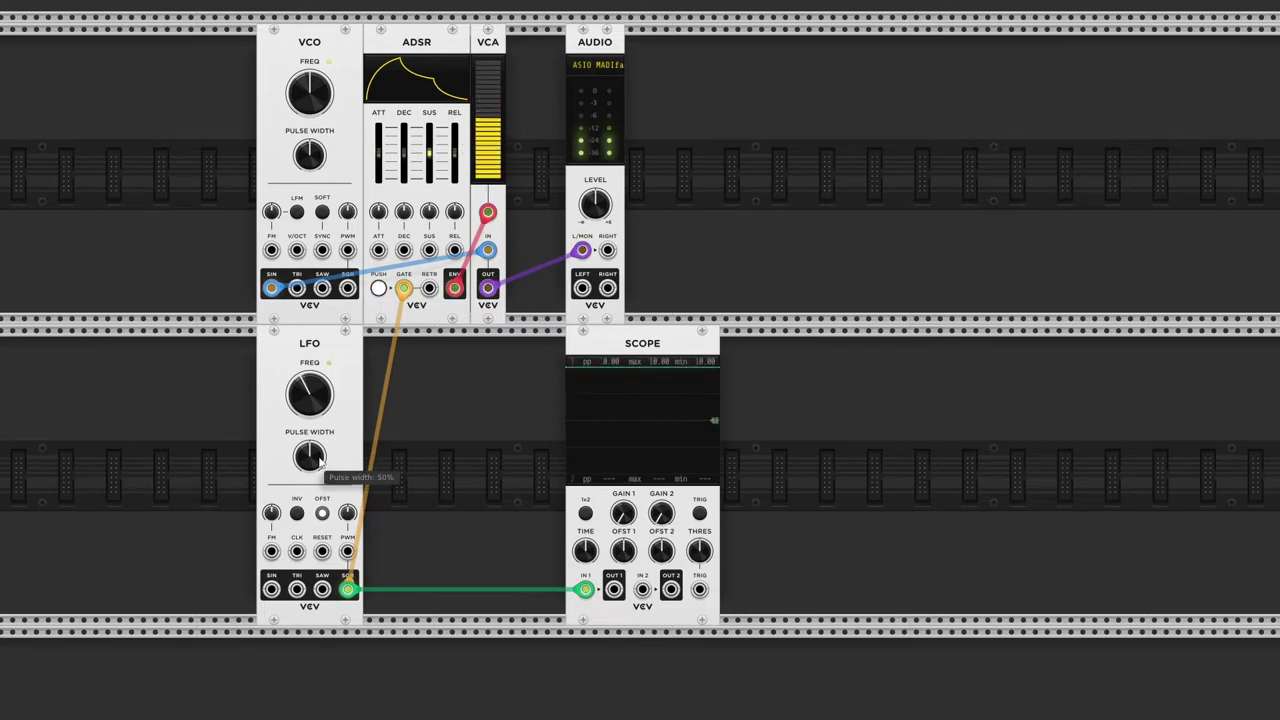
mouse_move(309, 456)
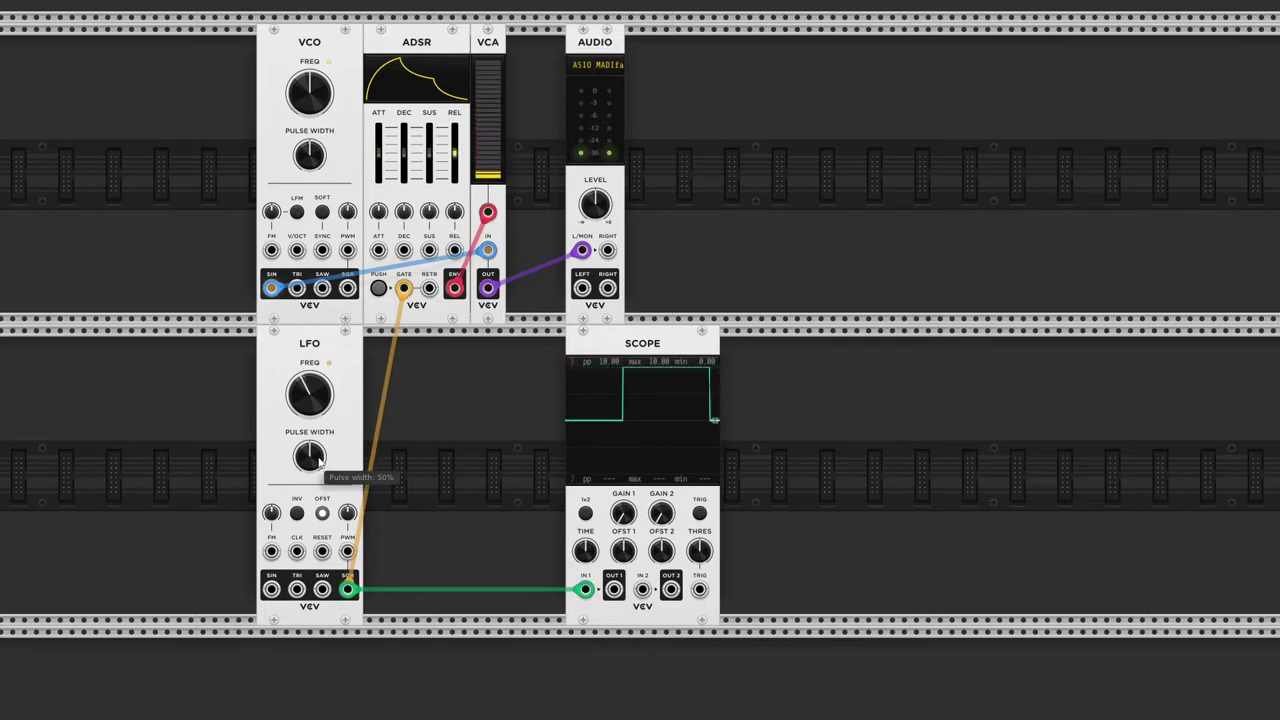
- Narrow the LFO pulse width; shorten the ADSR attack, lower sustain, set decay to ~460 ms
mouse_move(309, 456)
mouse_down()
mouse_move(309, 490)
mouse_move(309, 470)
mouse_up()
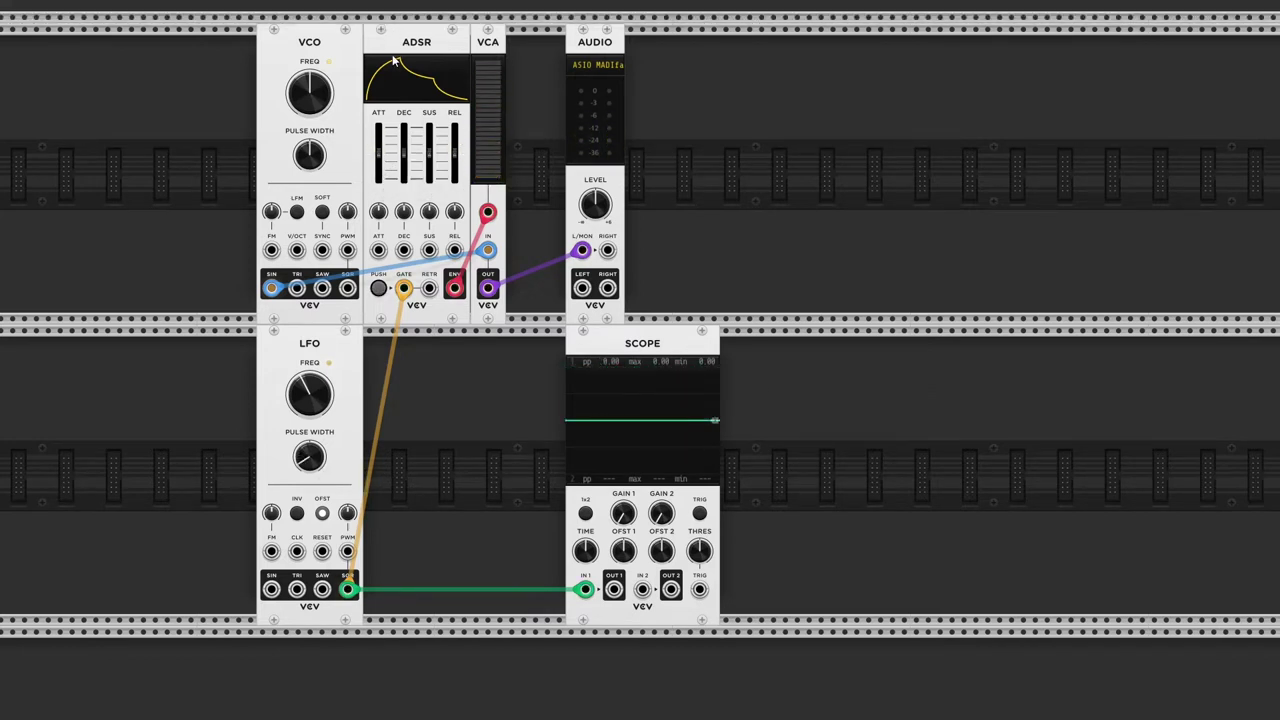
drag(381, 128, 381, 172)
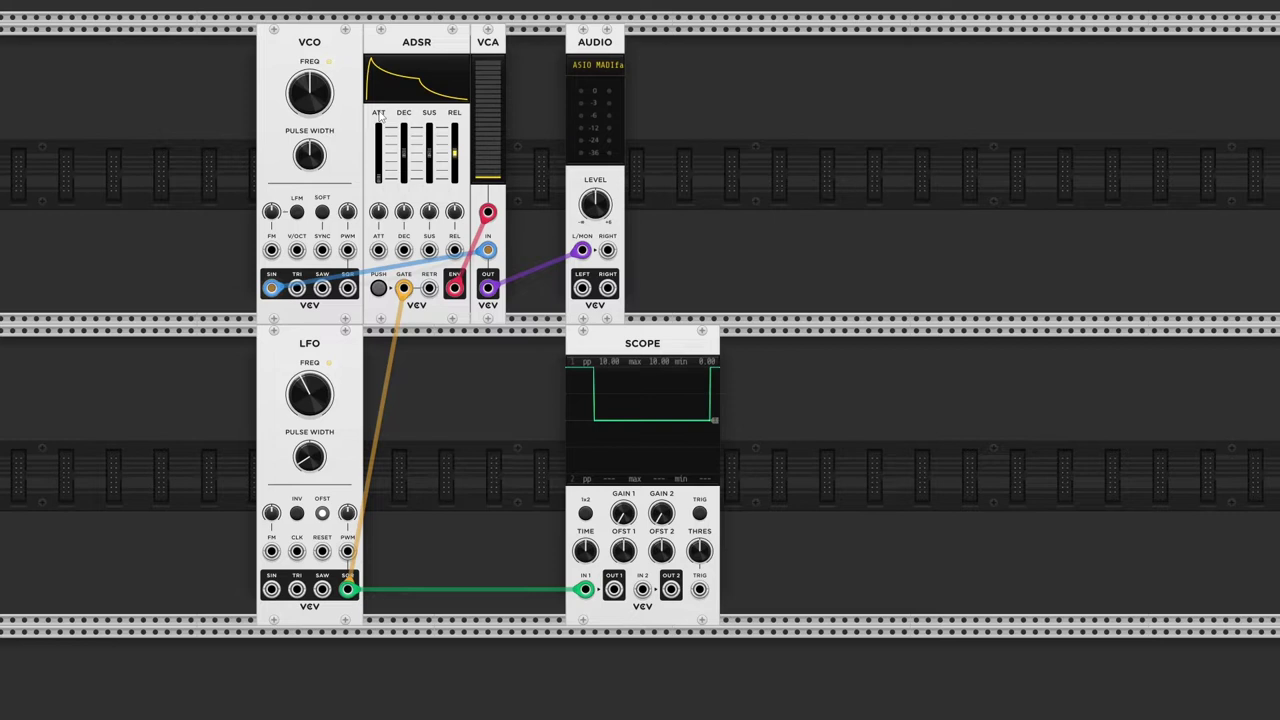
drag(429, 150, 454, 158)
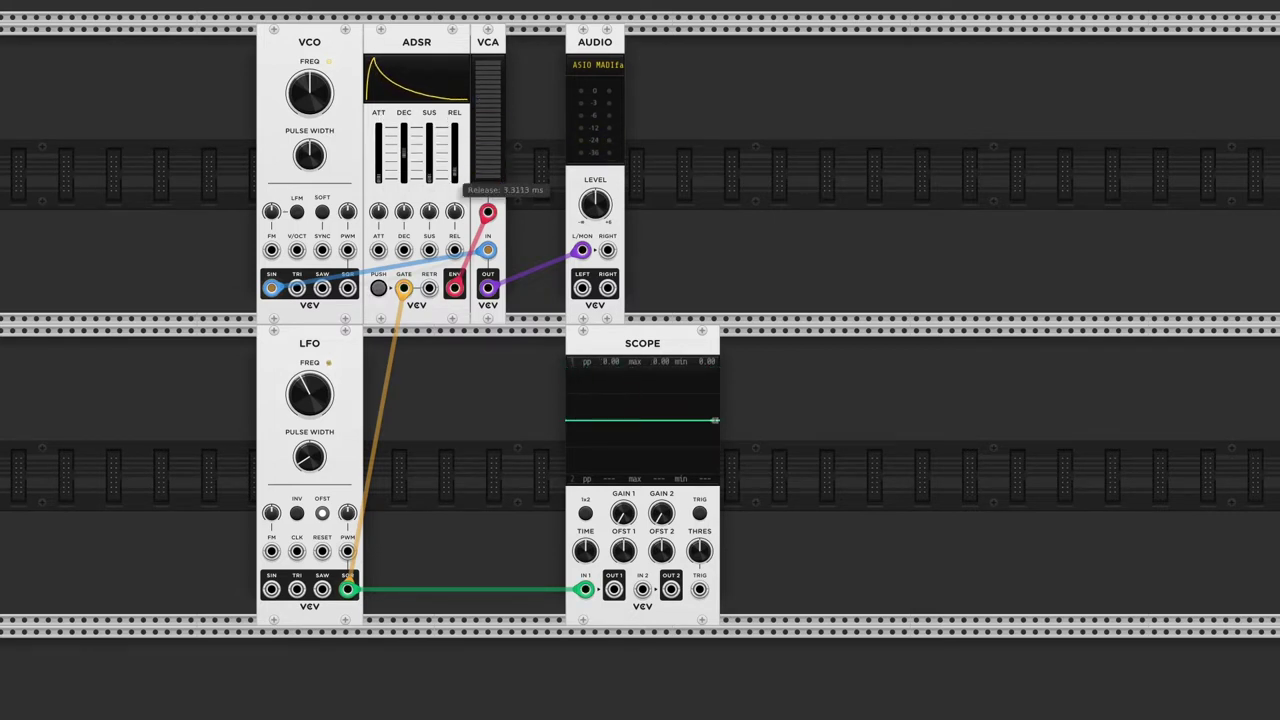
mouse_move(404, 160)
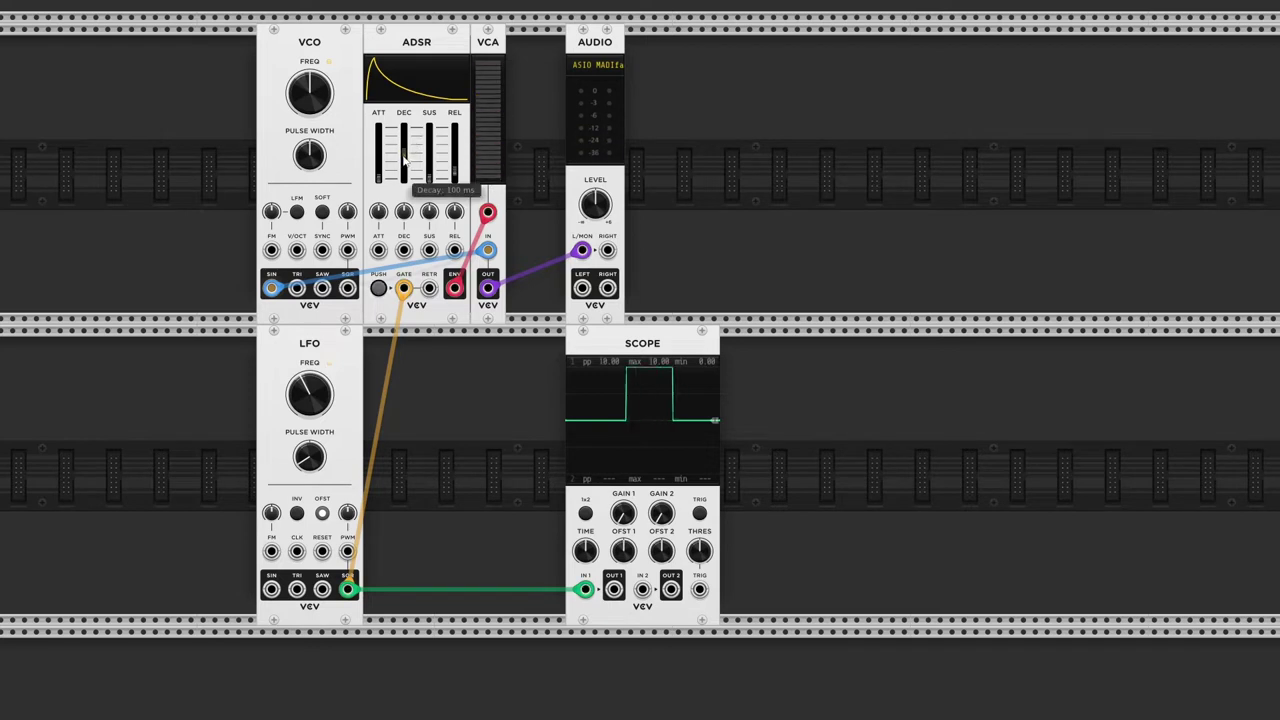
drag(404, 145, 404, 140)
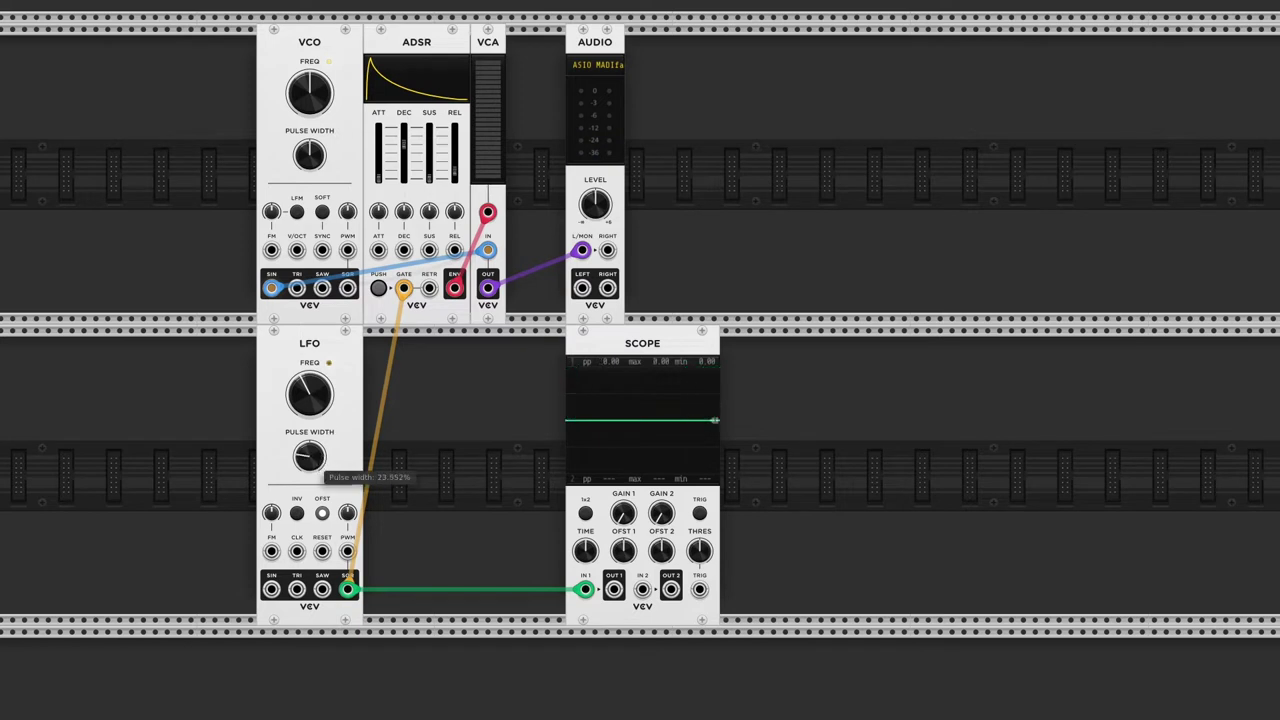
drag(309, 456, 309, 452)
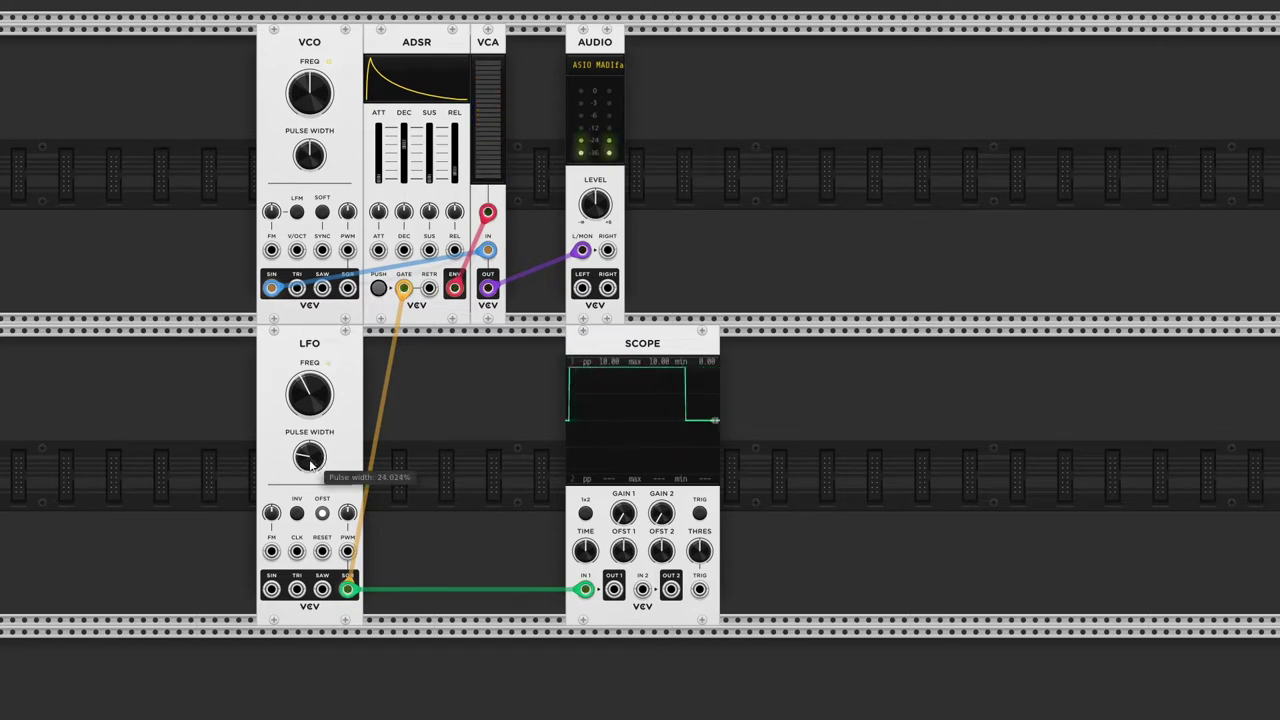
drag(404, 140, 404, 148)
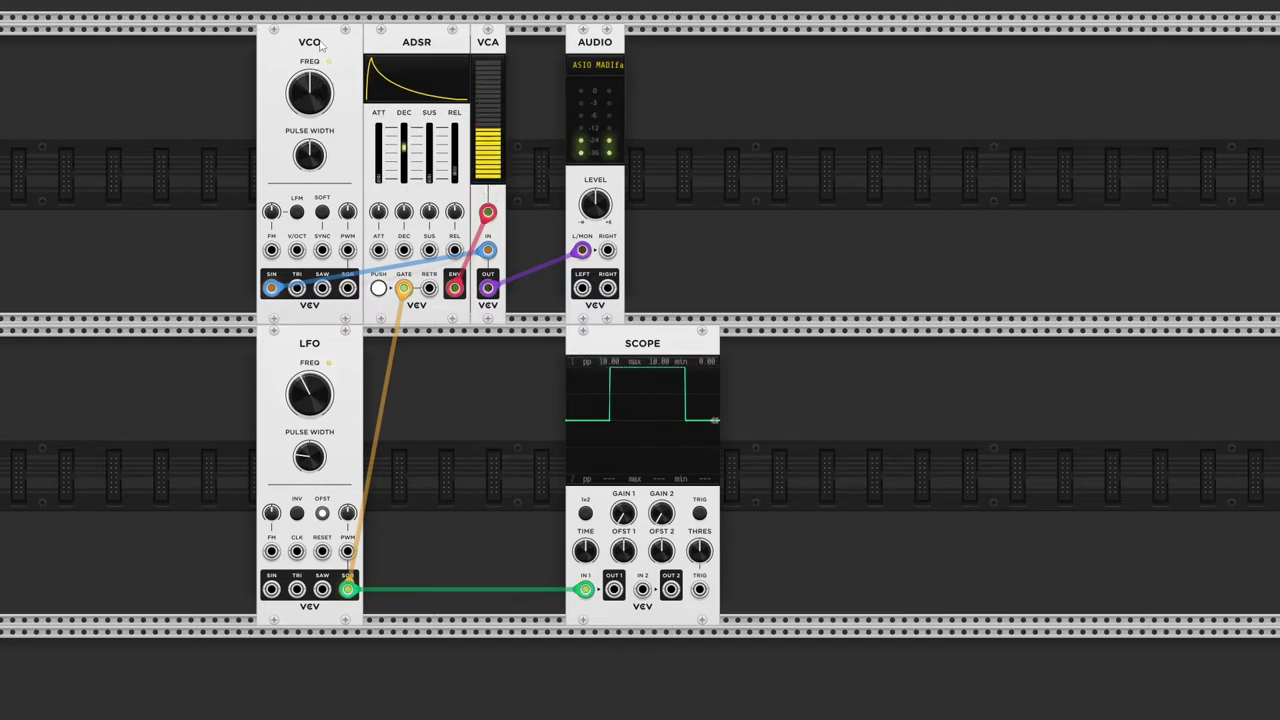
- Slow the LFO to about 0.68 Hz and drop the VCO pitch to about 54 Hz
mouse_move(309, 92)
drag(320, 86, 309, 96)
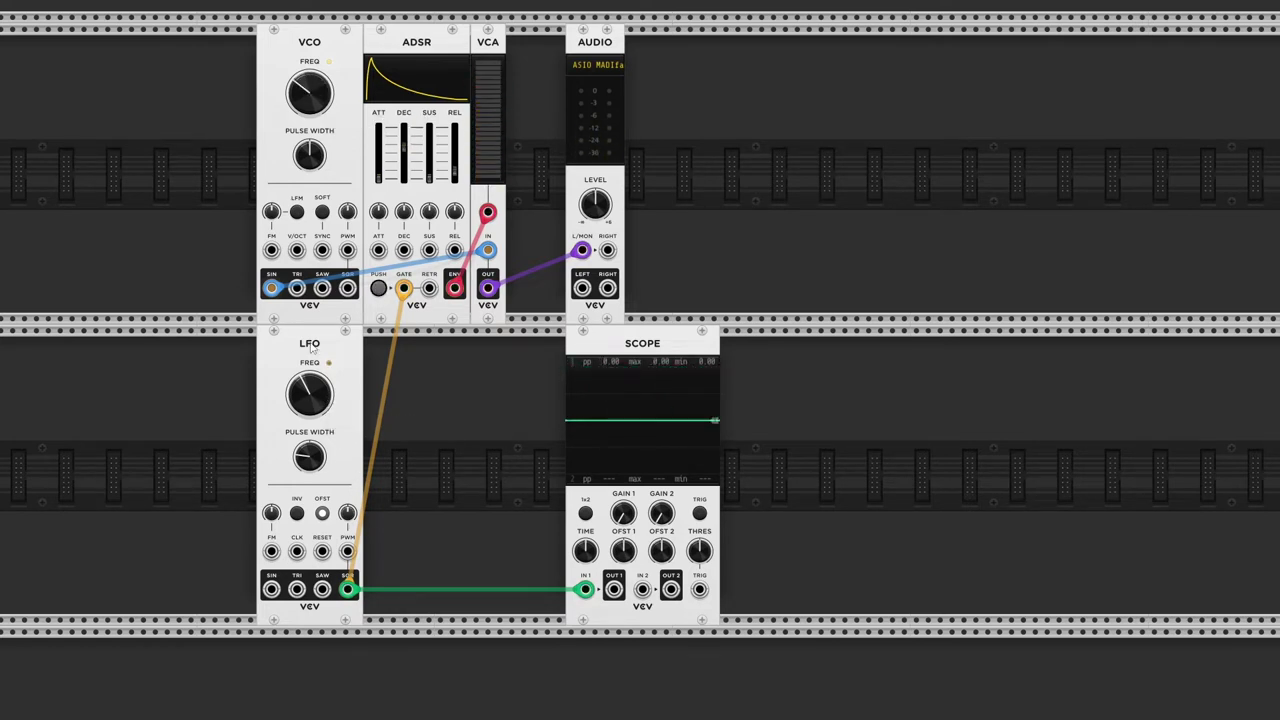
drag(309, 393, 309, 398)
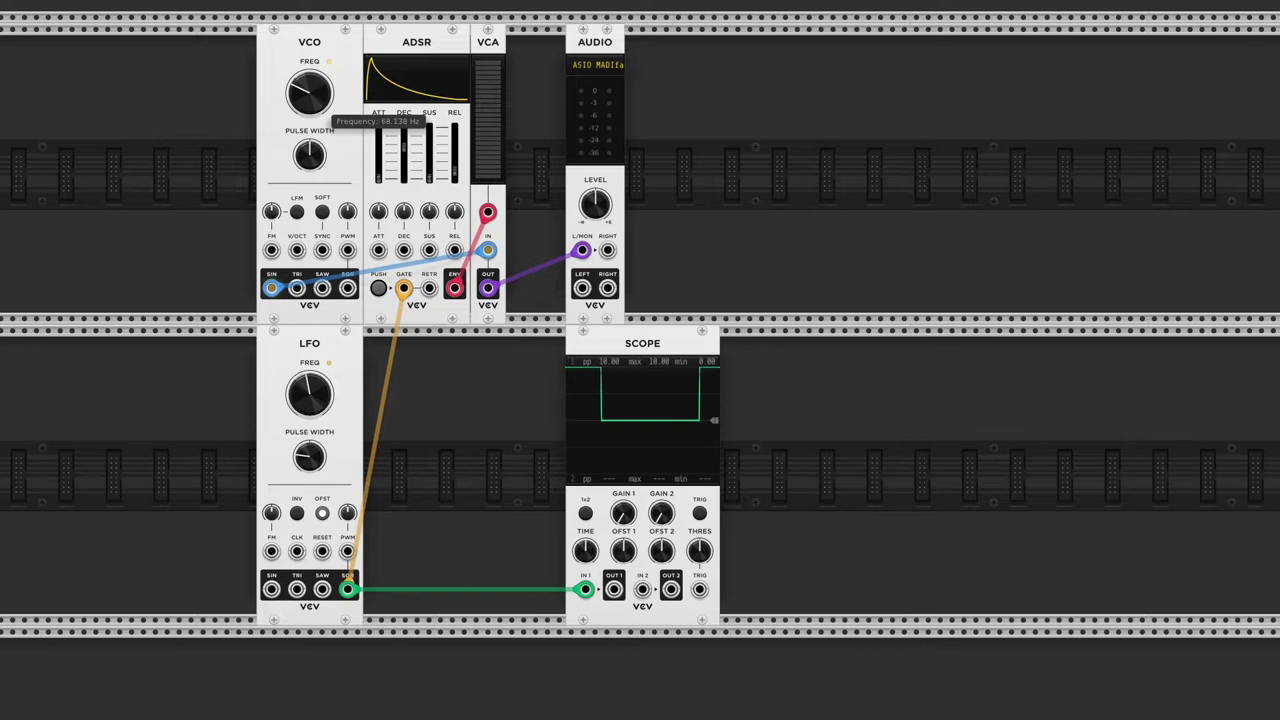
drag(309, 93, 309, 99)
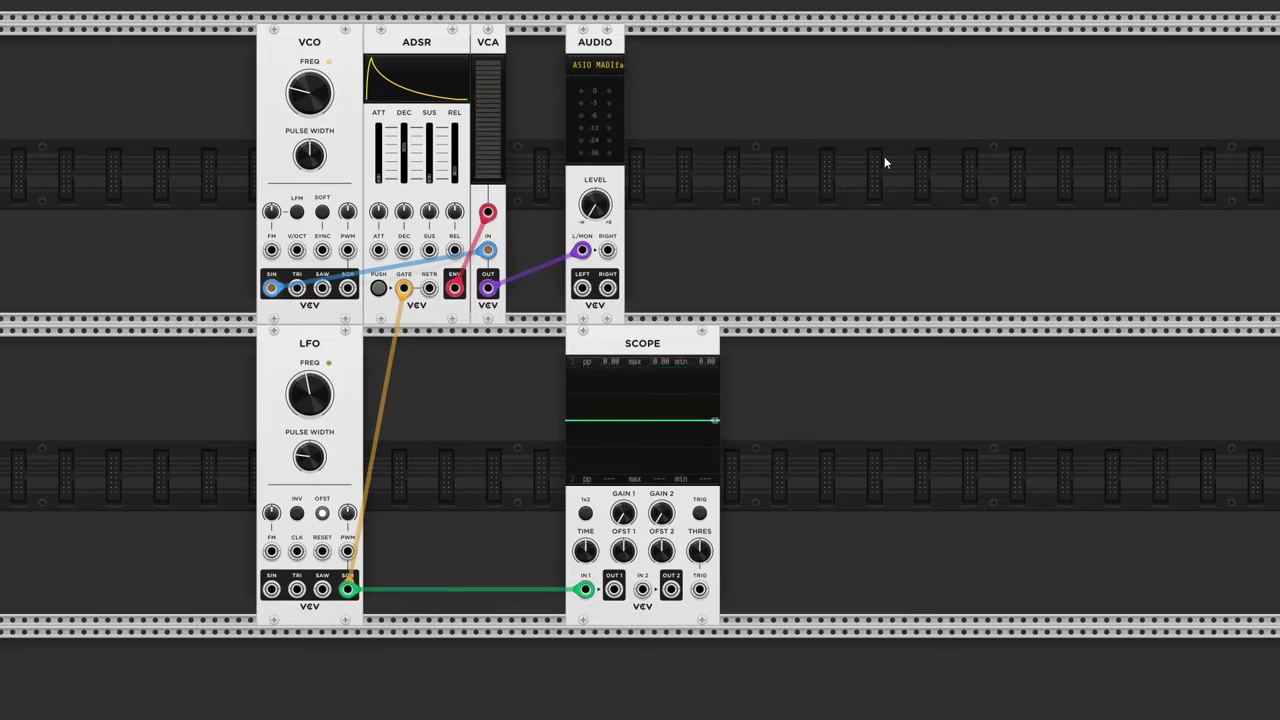
- Add a second ADSR beside the LFO and gate it from the LFO square output
right_click(884, 156)
text(adsr)
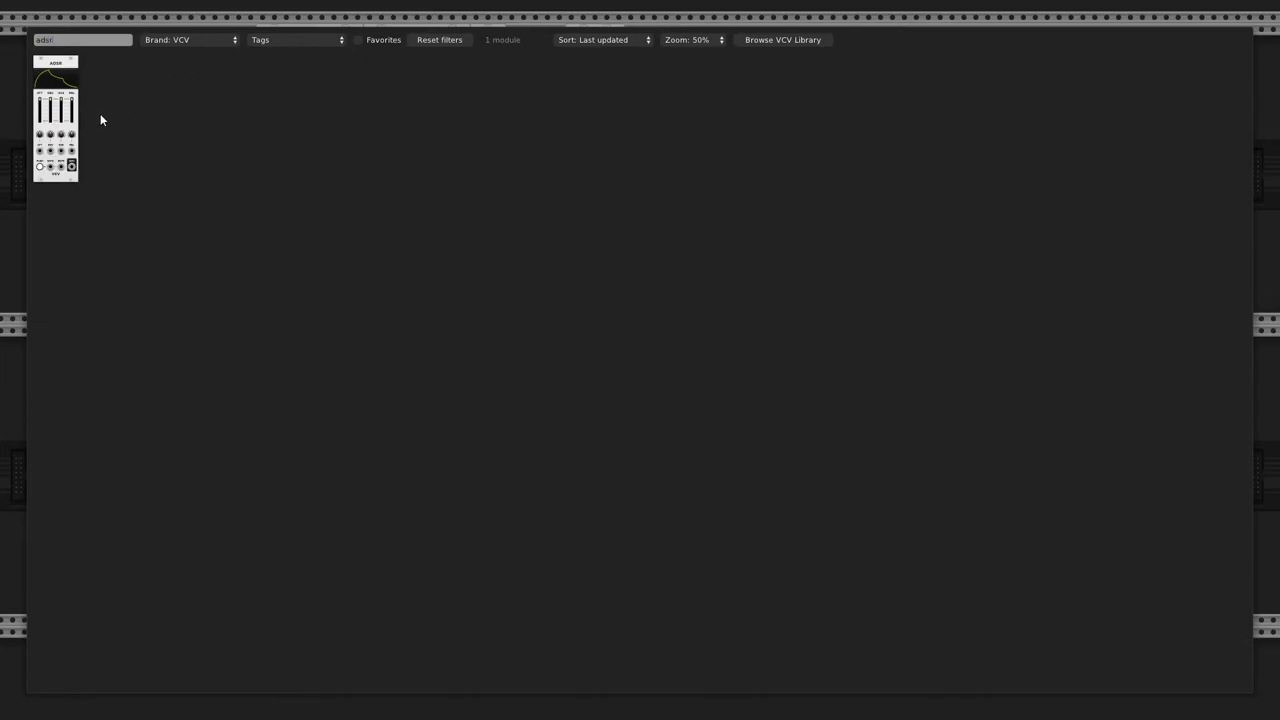
mouse_move(60, 150)
mouse_down()
mouse_move(460, 607)
mouse_move(271, 250)
mouse_up()
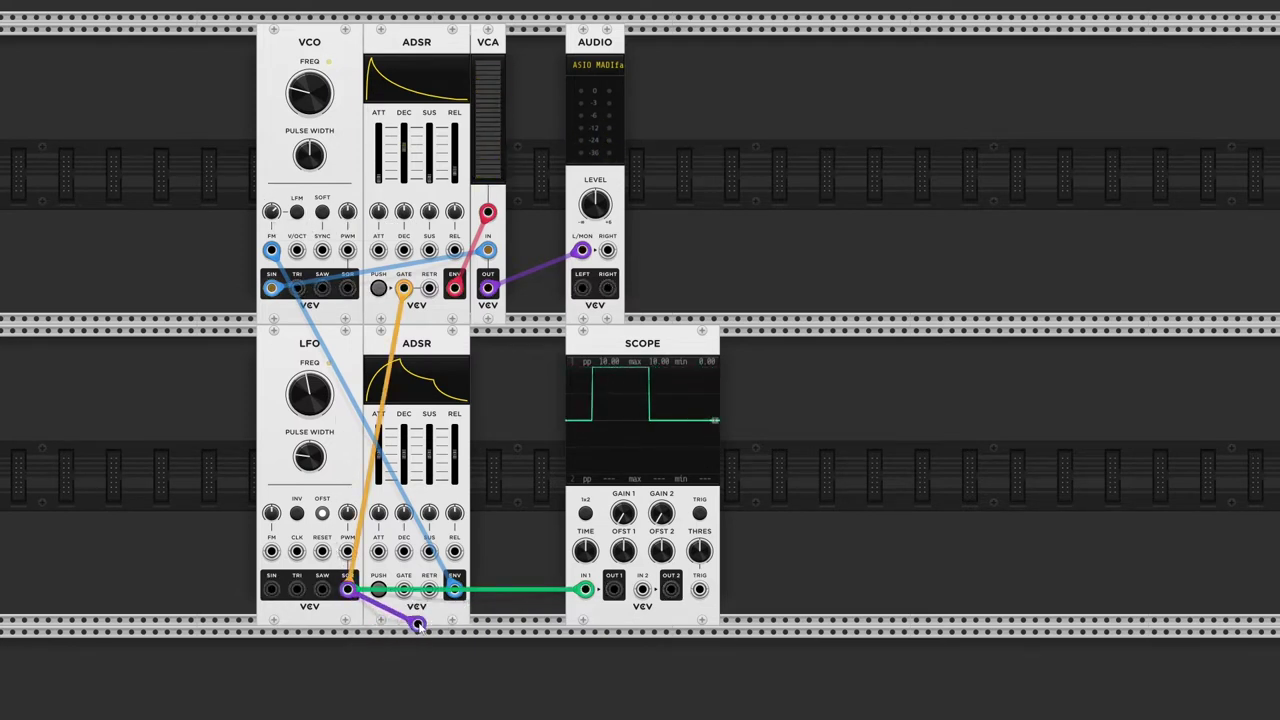
drag(347, 590, 403, 590)
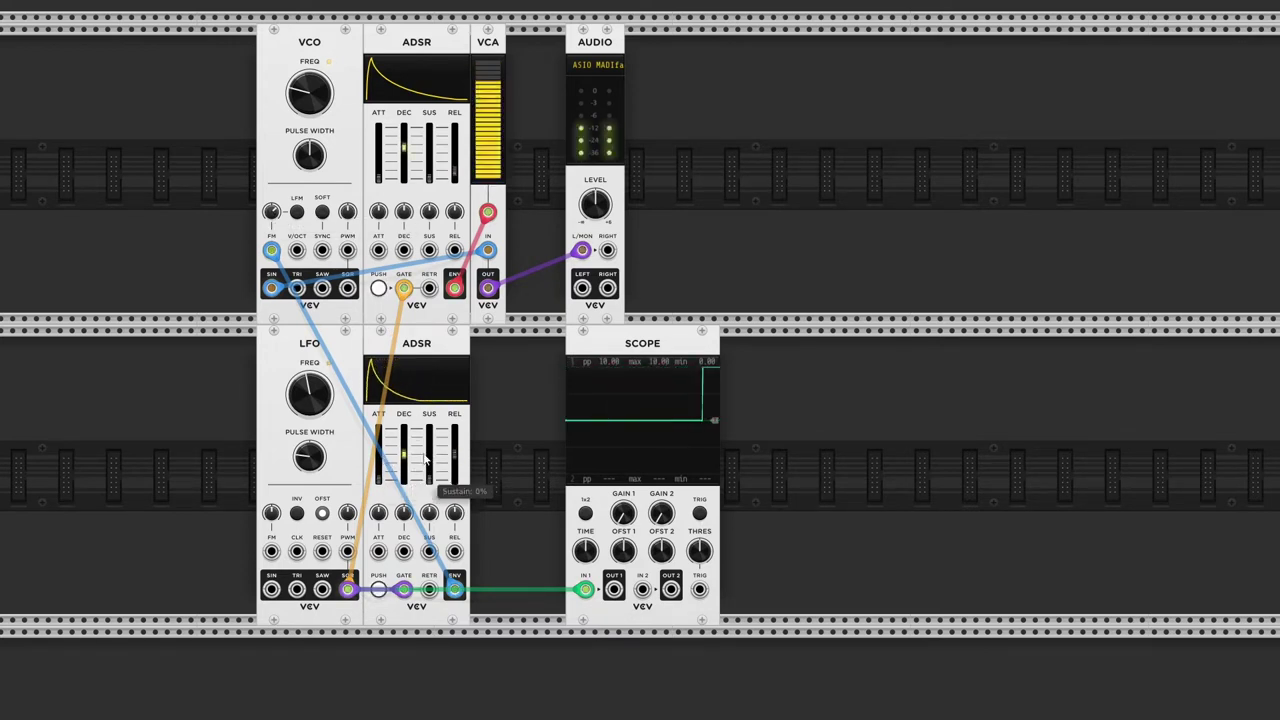
- Shorten the second ADSR's release and set its decay to about 39 ms
drag(455, 452, 455, 475)
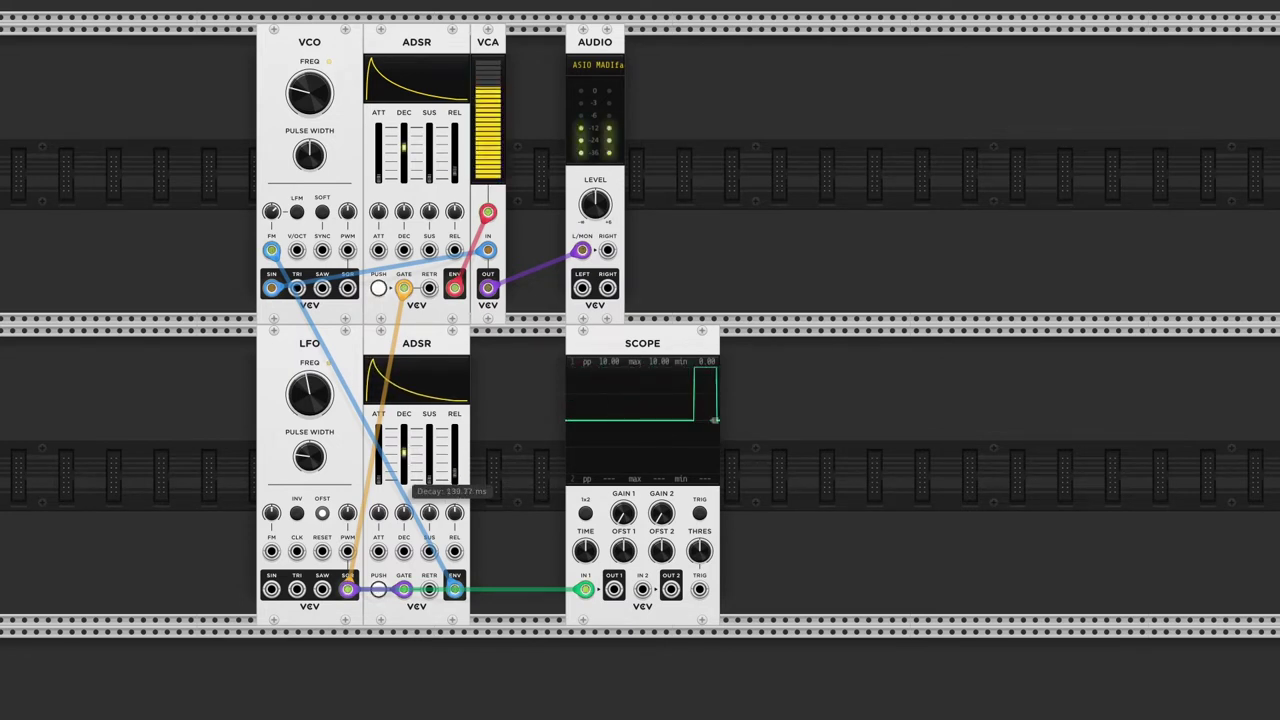
drag(404, 455, 404, 478)
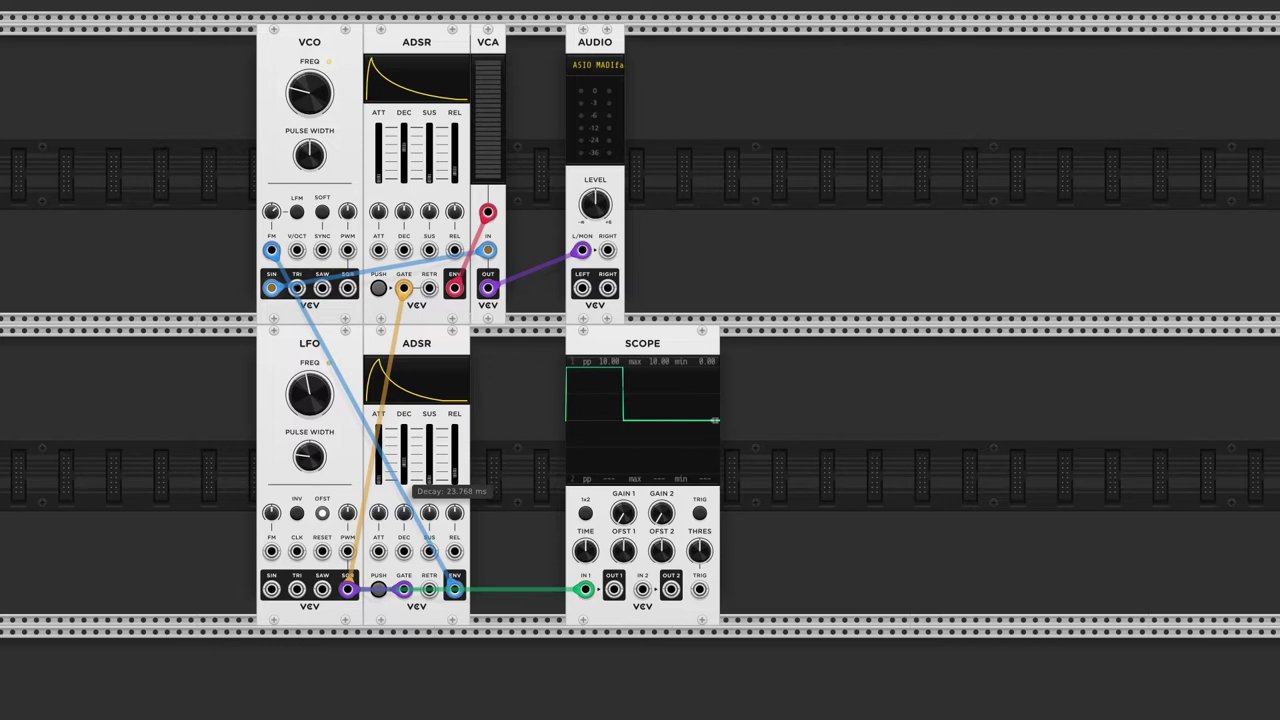
drag(404, 478, 404, 483)
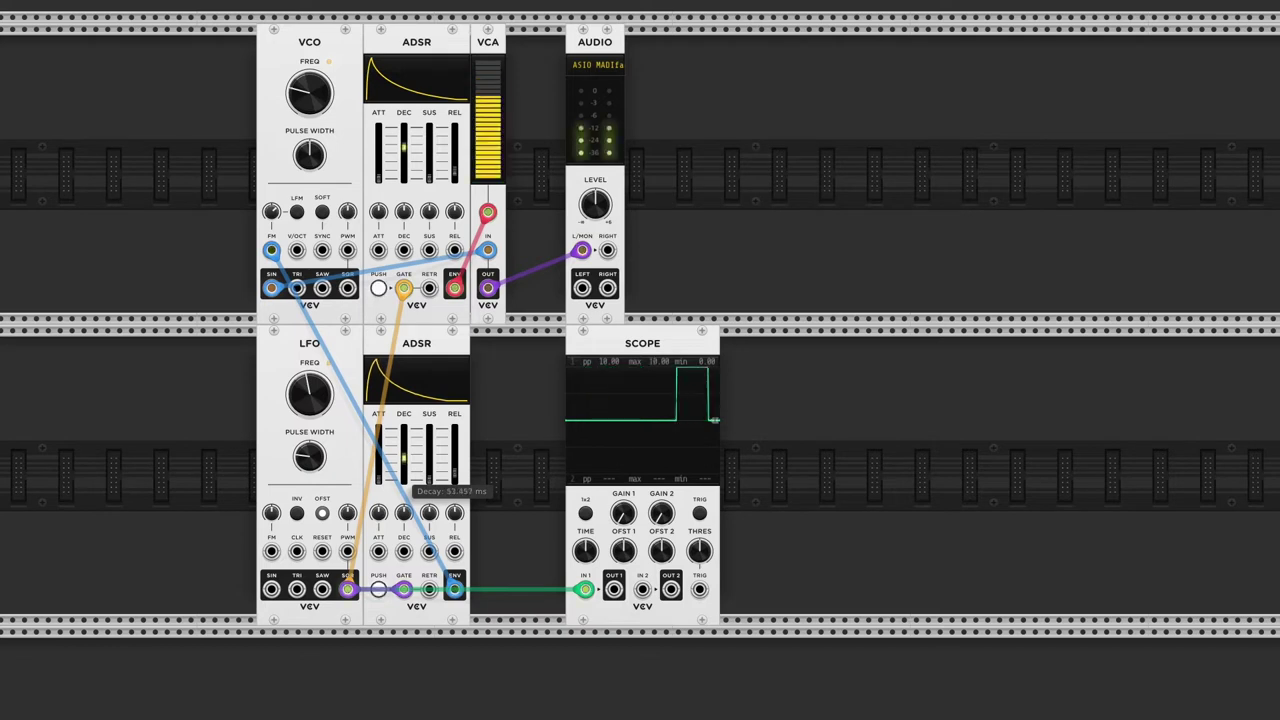
drag(404, 483, 404, 480)
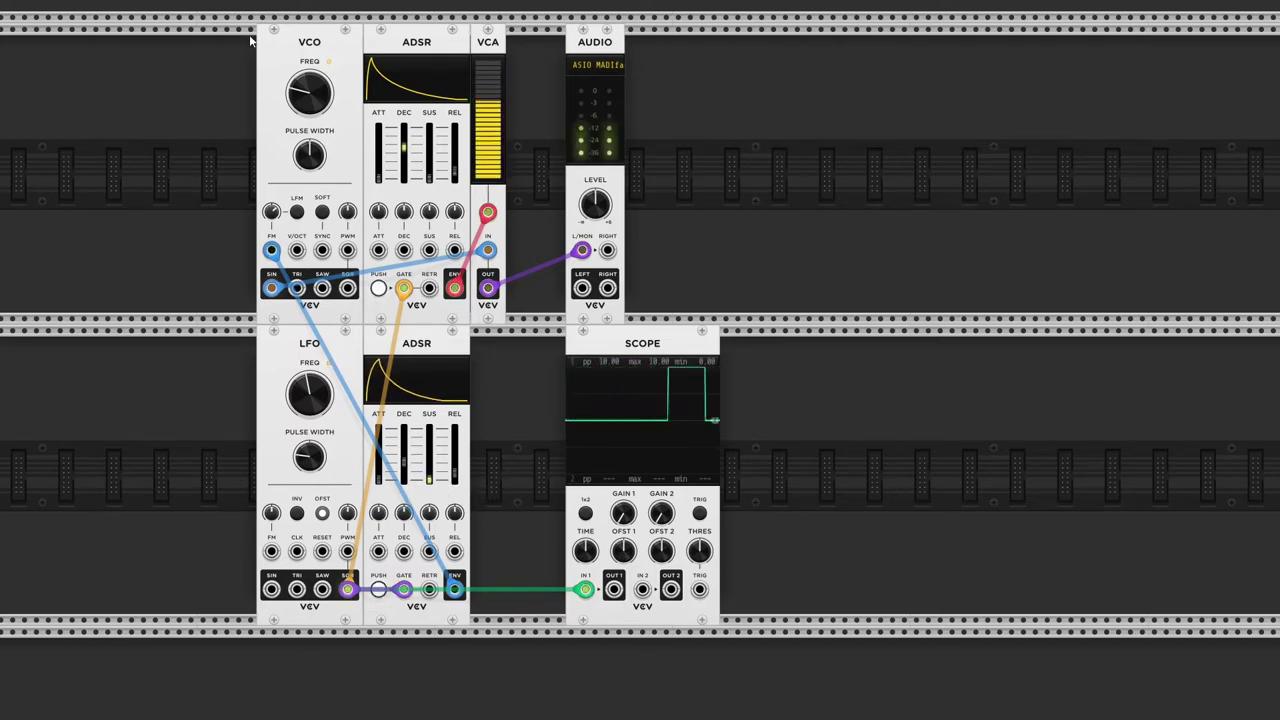
mouse_move(271, 211)
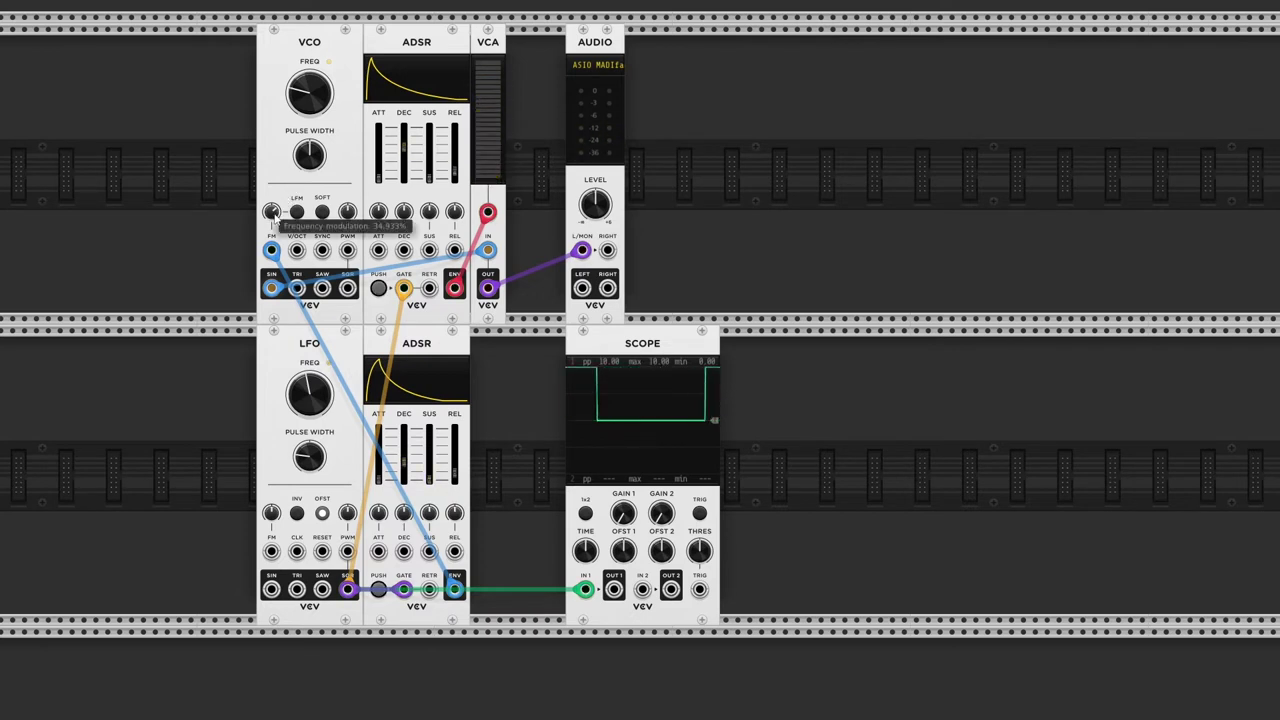
- Set VCO FM to ~25% and pitch to ~52 Hz, trim top release, and feed the VCA from the triangle
drag(271, 211, 271, 209)
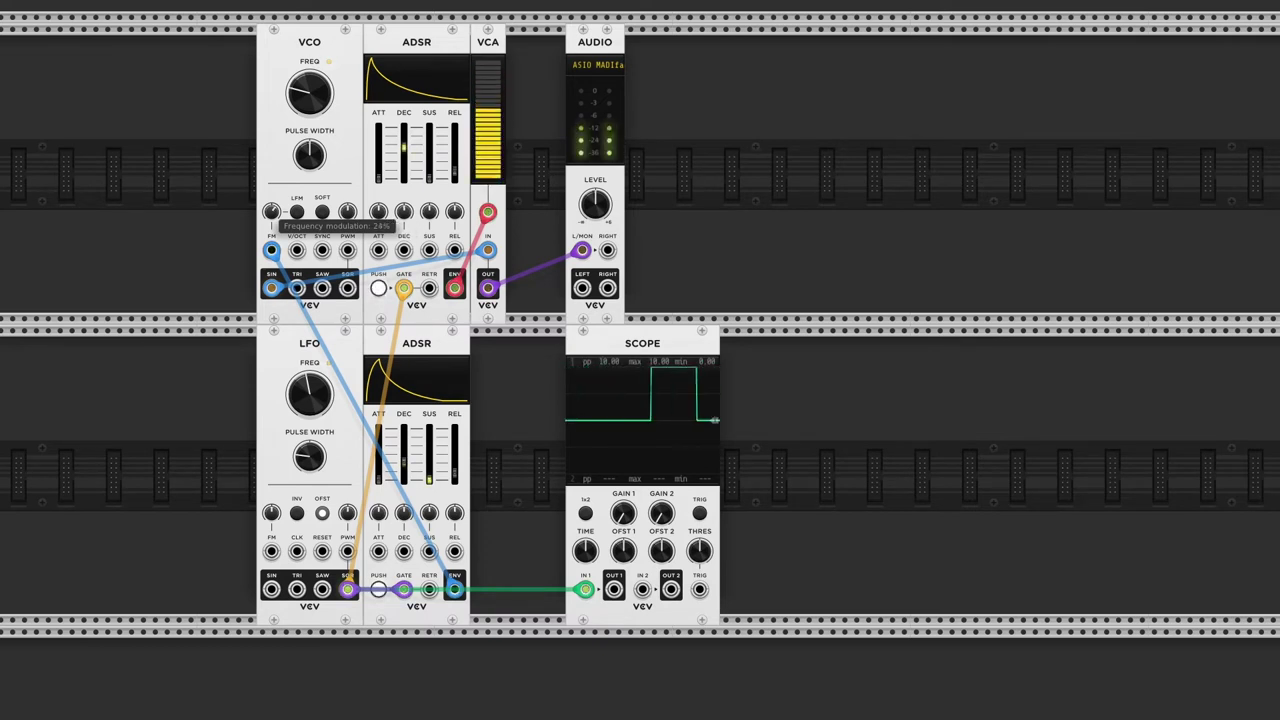
drag(309, 92, 309, 92)
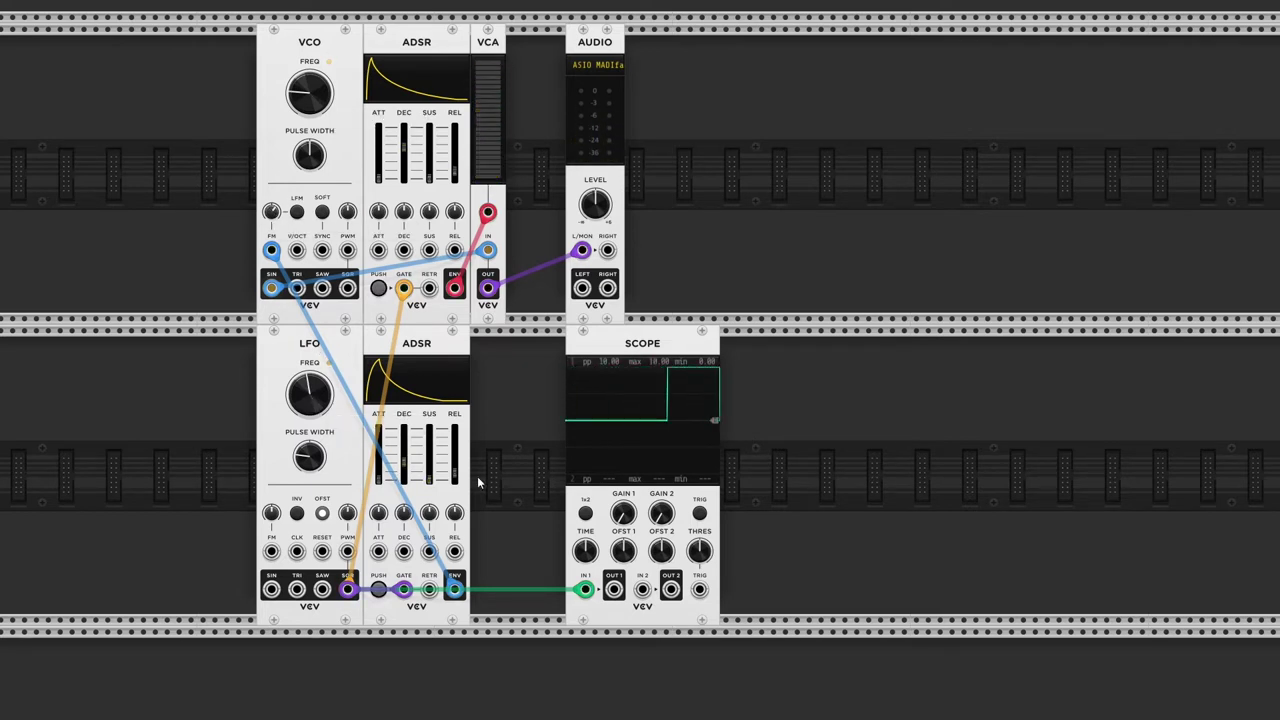
mouse_move(454, 150)
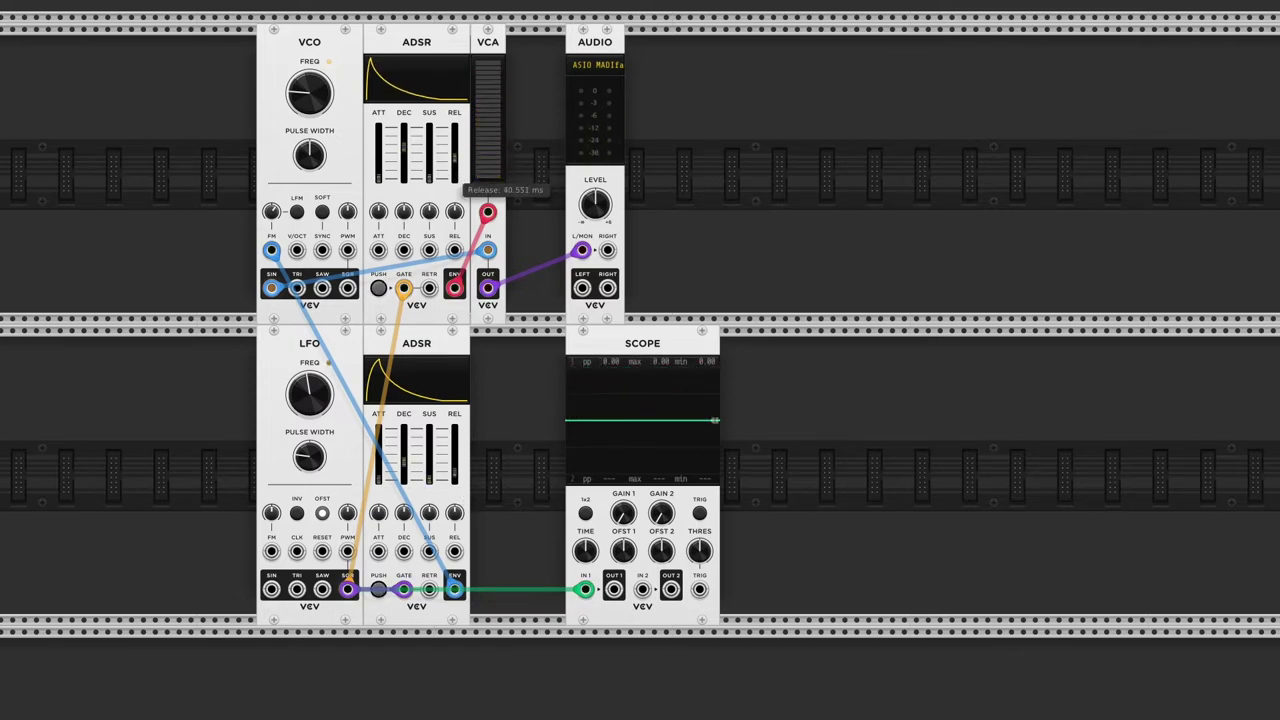
drag(454, 158, 454, 160)
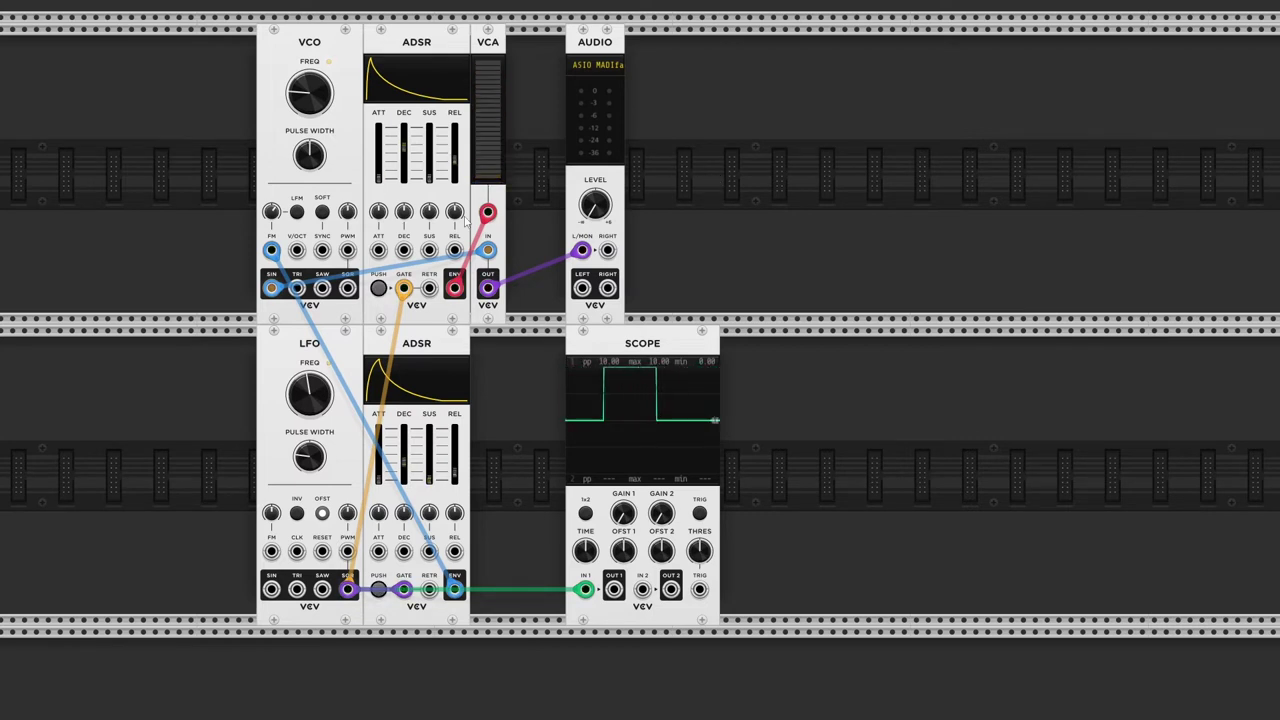
drag(271, 288, 296, 288)
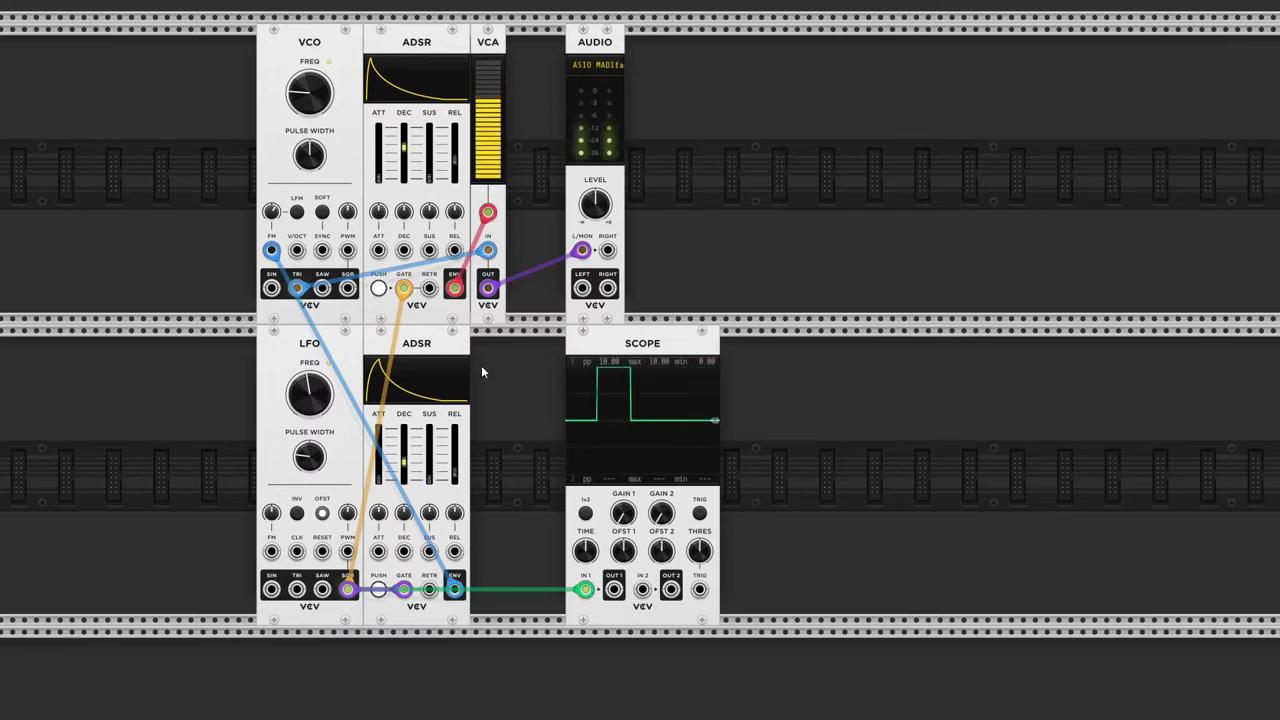
- Add a VCF beside the VCA in the top row and route the VCA output into it
right_click(189, 214)
text(vcf)
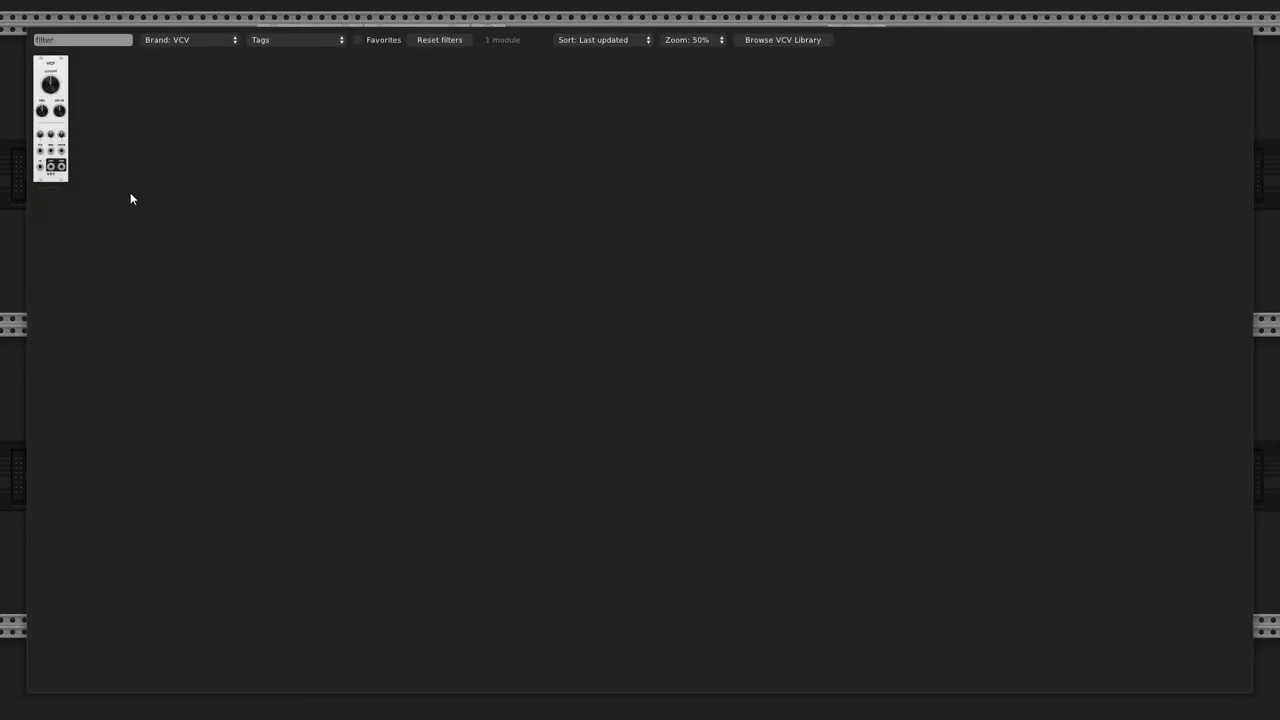
click(55, 140)
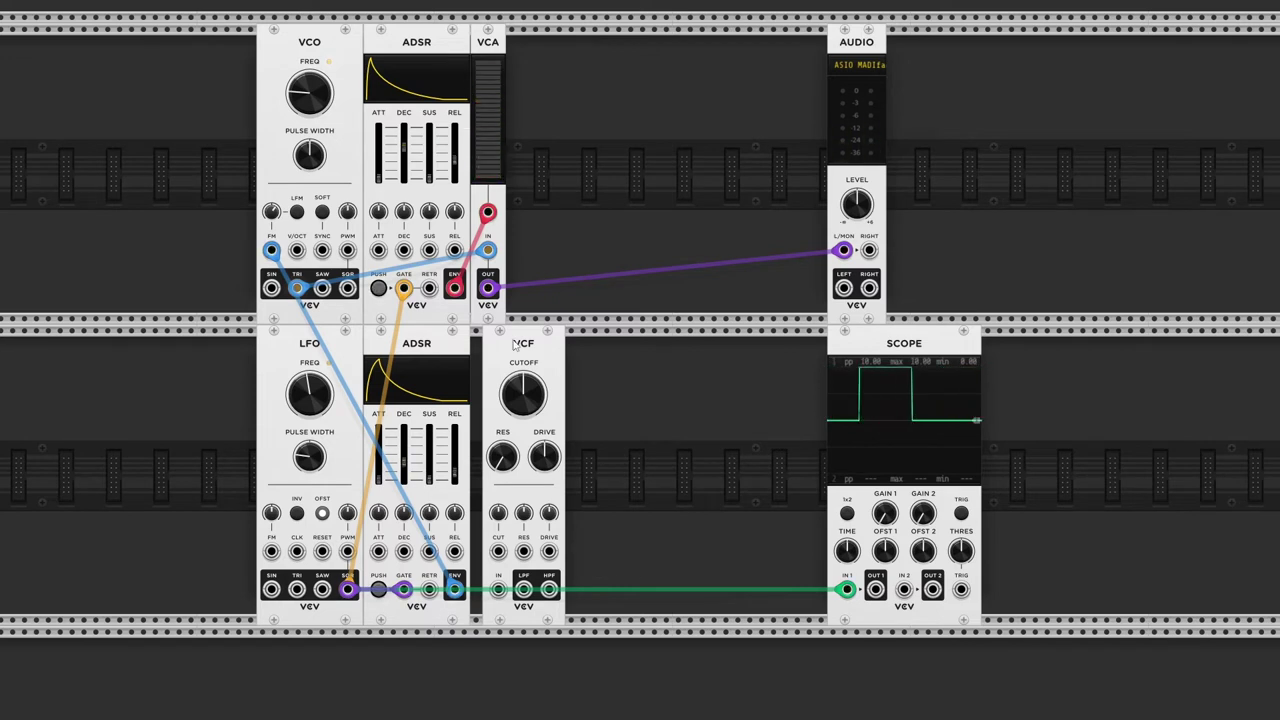
drag(490, 336, 514, 34)
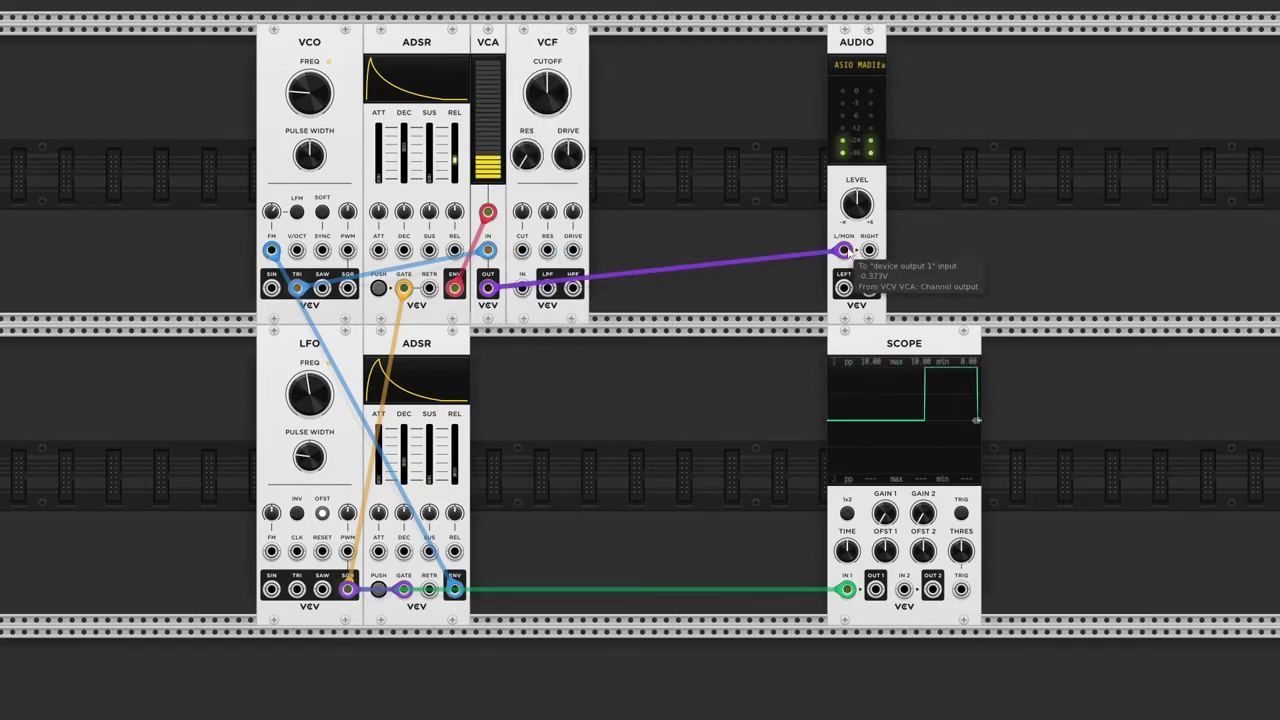
mouse_move(843, 250)
mouse_down()
mouse_move(521, 289)
mouse_move(843, 250)
mouse_up()
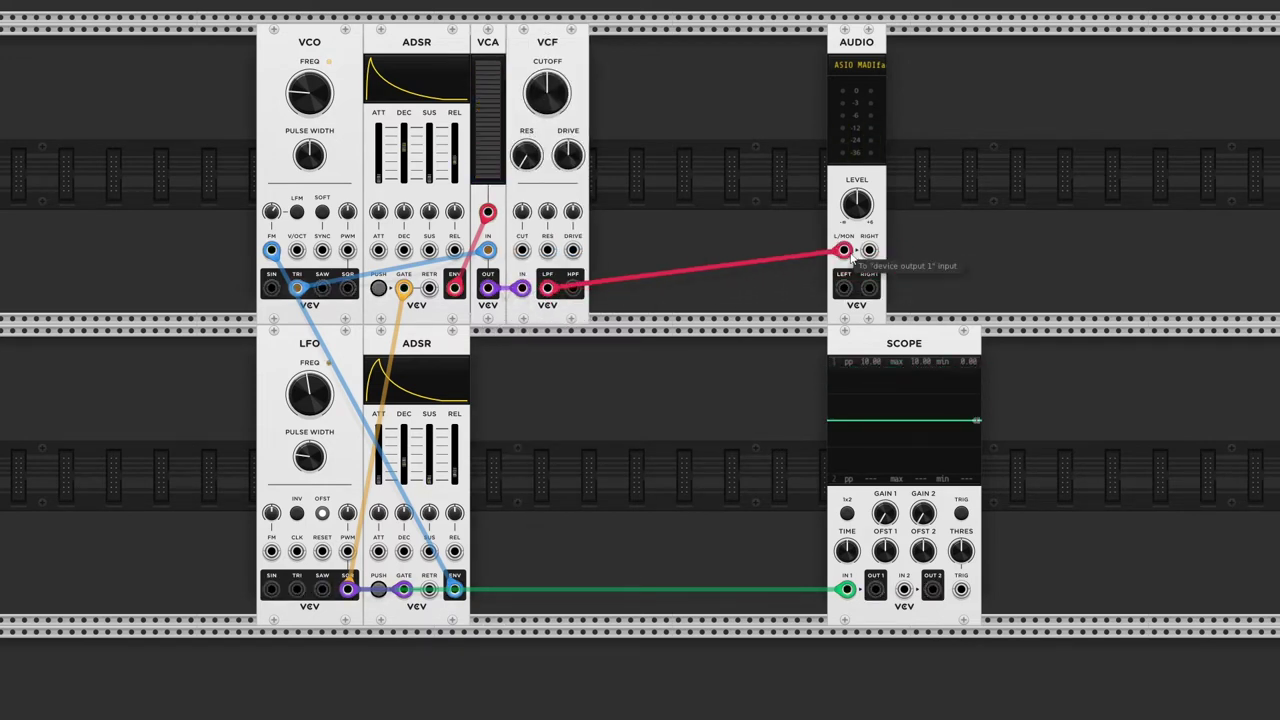
- Modulate the filter cutoff from the top envelope at ~99%, cutoff ~105 Hz, drive just above 100%
mouse_move(549, 108)
mouse_down()
mouse_move(549, 80)
mouse_move(549, 125)
mouse_up()
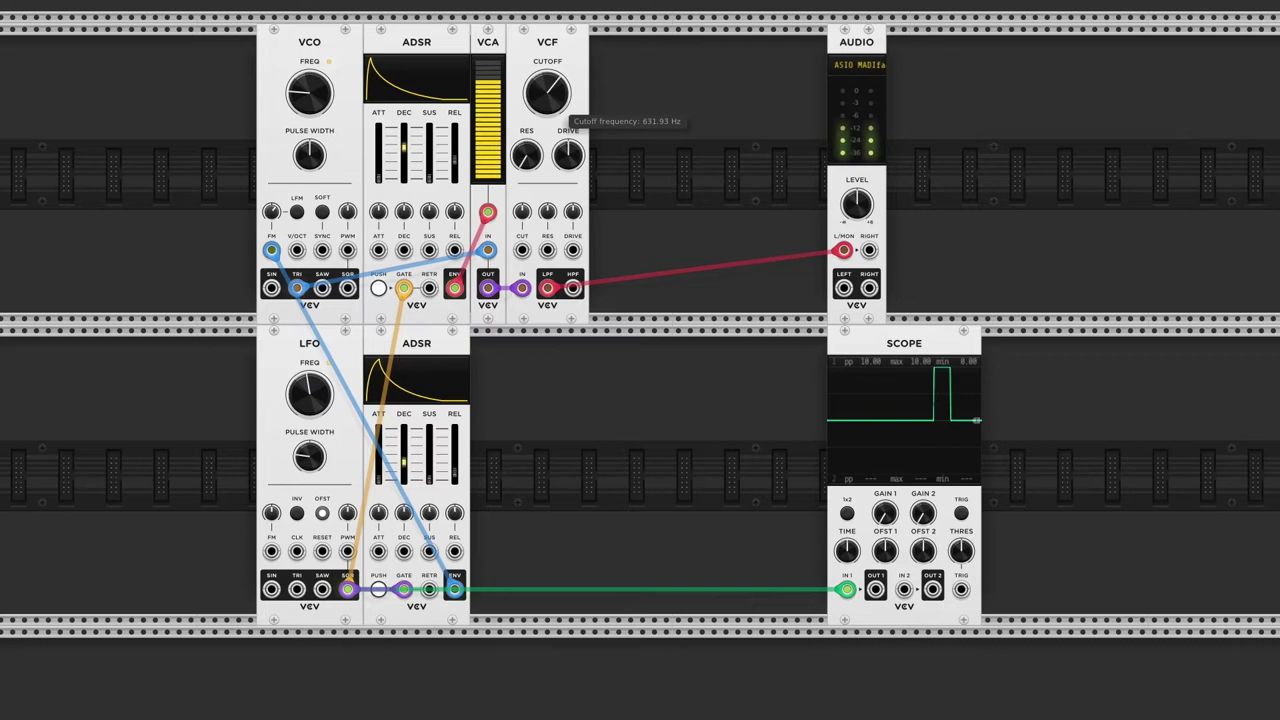
drag(549, 125, 549, 122)
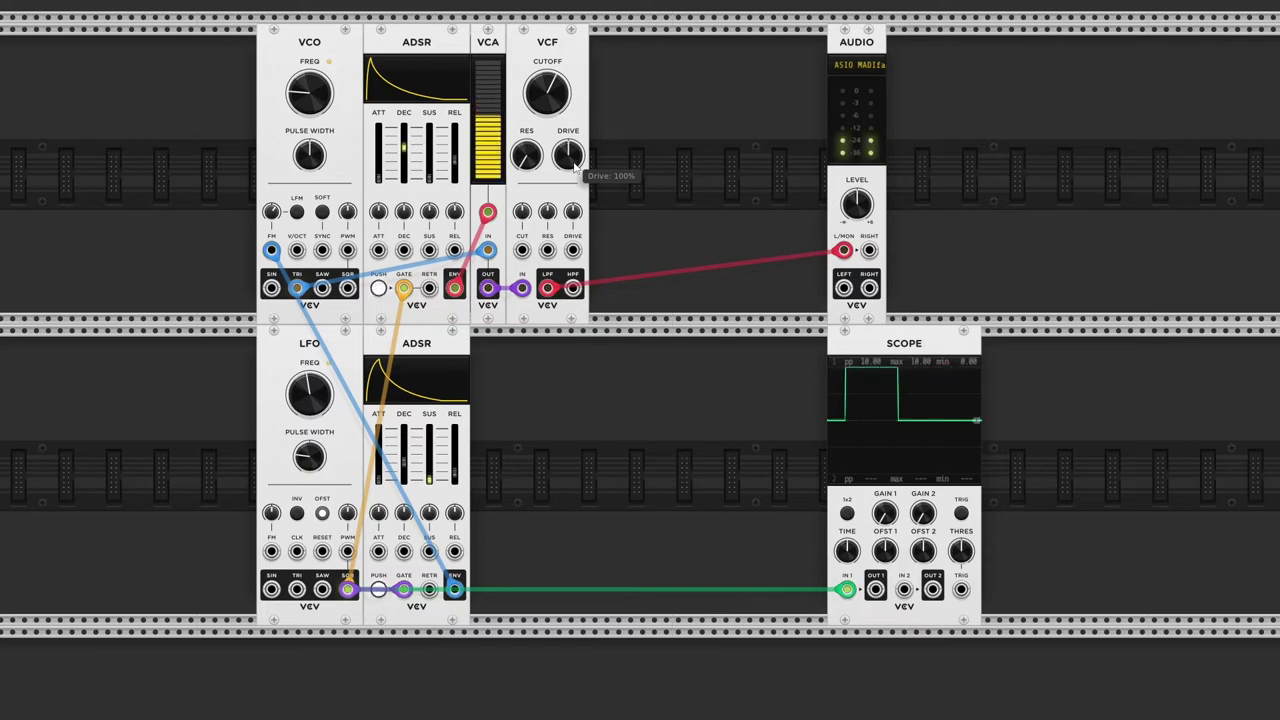
drag(574, 168, 574, 160)
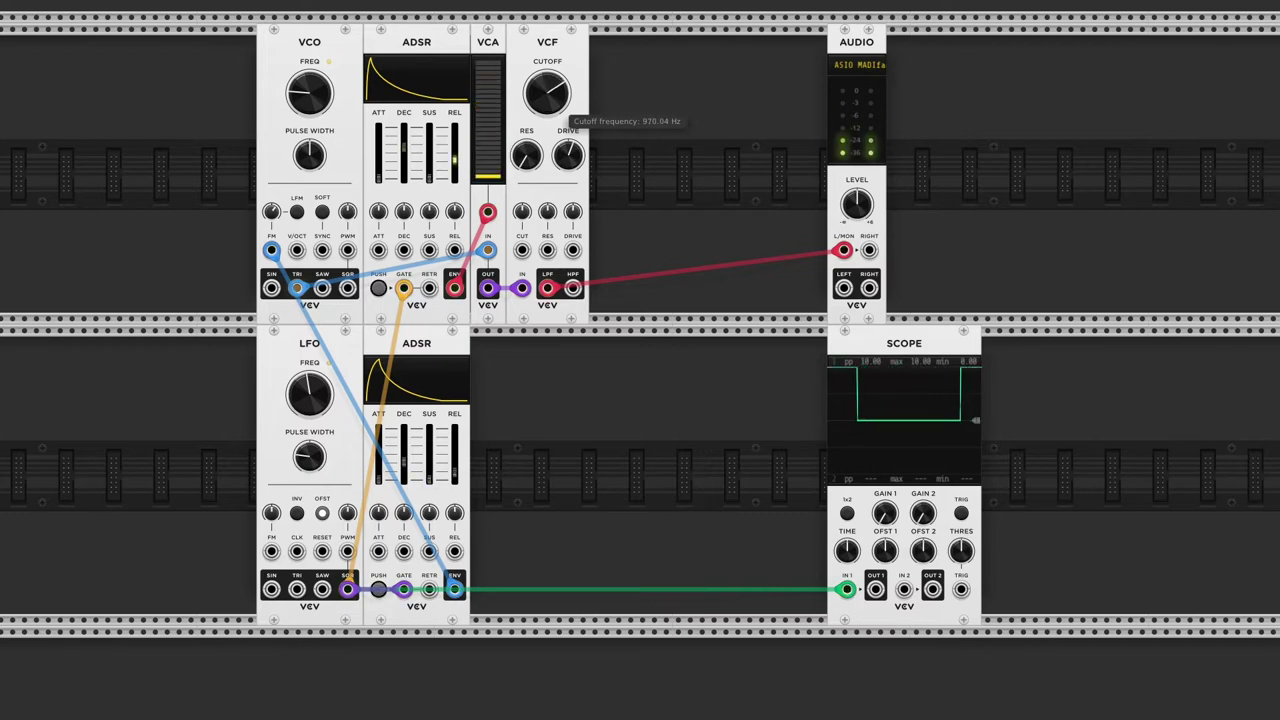
mouse_move(547, 93)
mouse_down()
mouse_move(547, 82)
mouse_move(547, 93)
mouse_up()
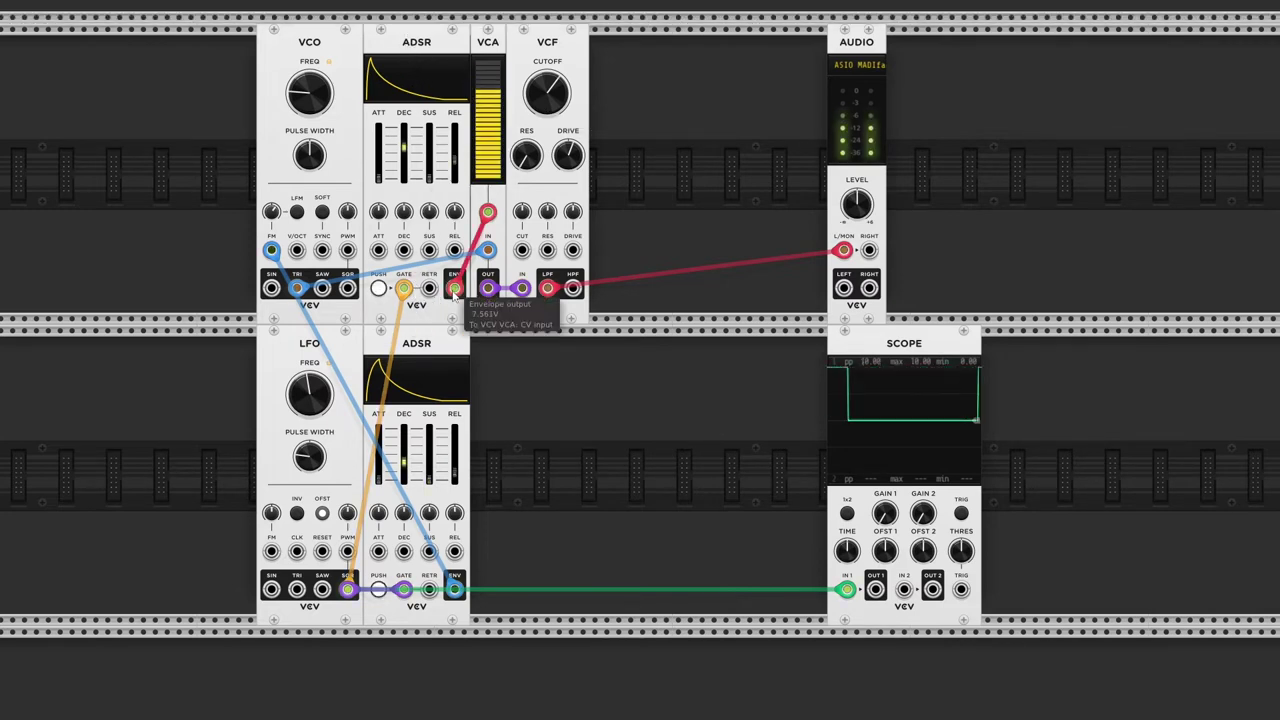
mouse_move(454, 288)
mouse_down()
mouse_move(516, 80)
mouse_move(522, 250)
mouse_up()
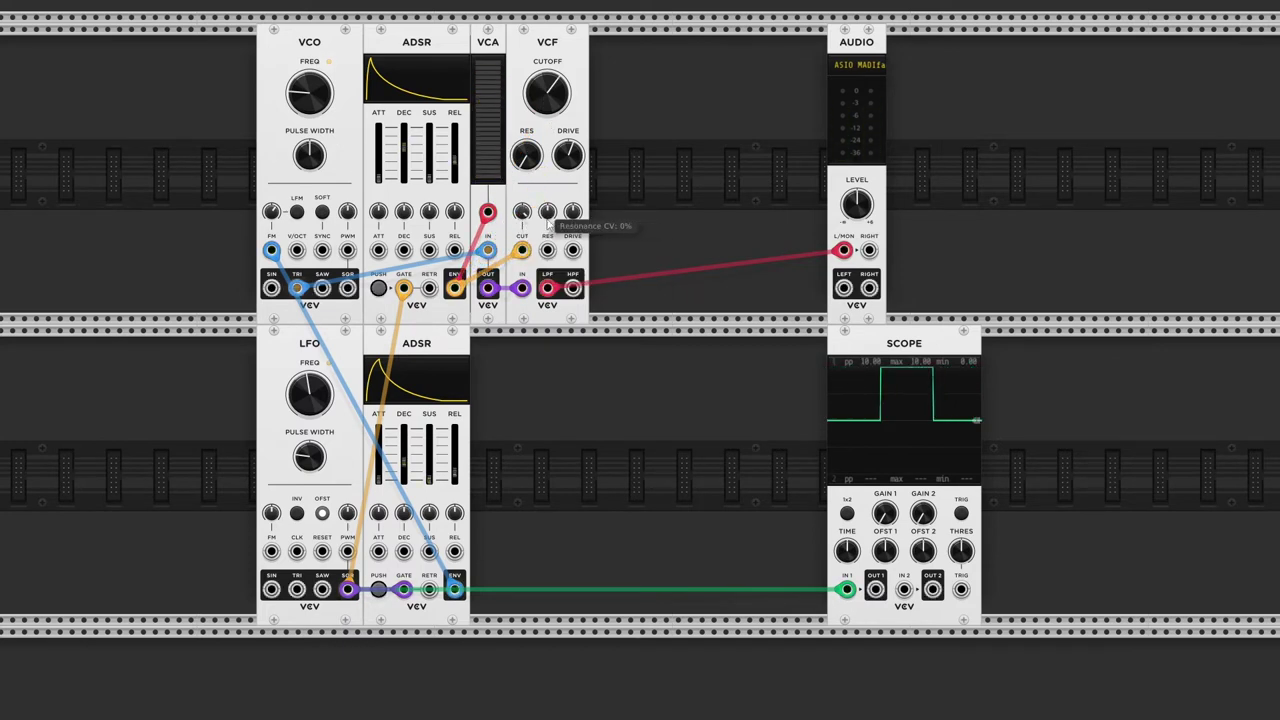
drag(563, 110, 563, 150)
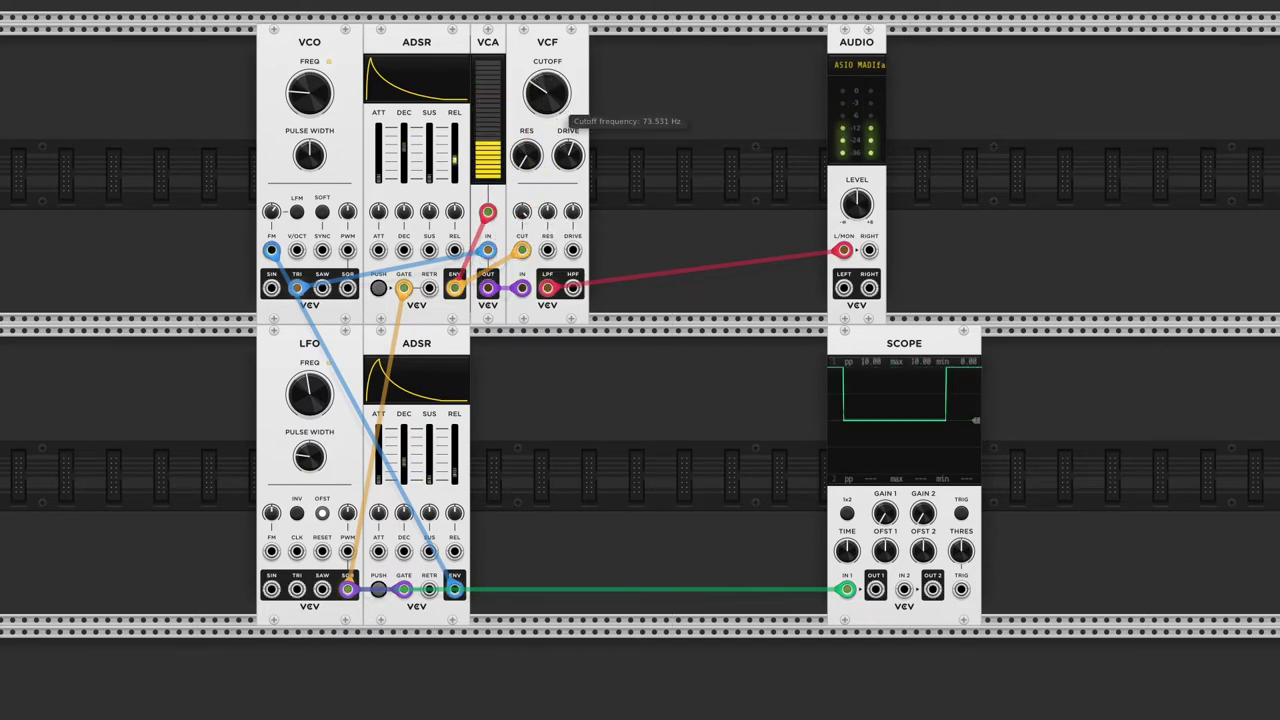
mouse_move(522, 225)
mouse_down()
mouse_move(522, 212)
mouse_move(522, 240)
mouse_move(522, 208)
mouse_up()
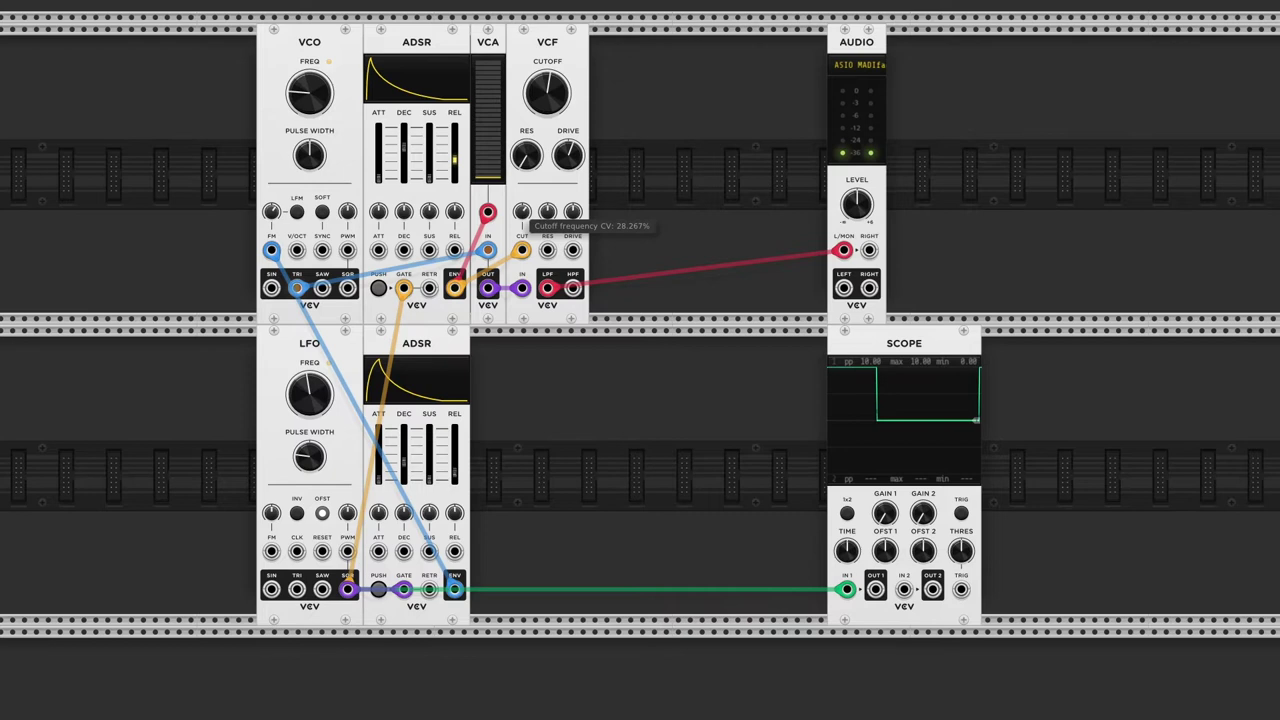
- Add a Noise module below the VCA, plus a second VCA and ADSR beside it
right_click(693, 34)
text(noise)
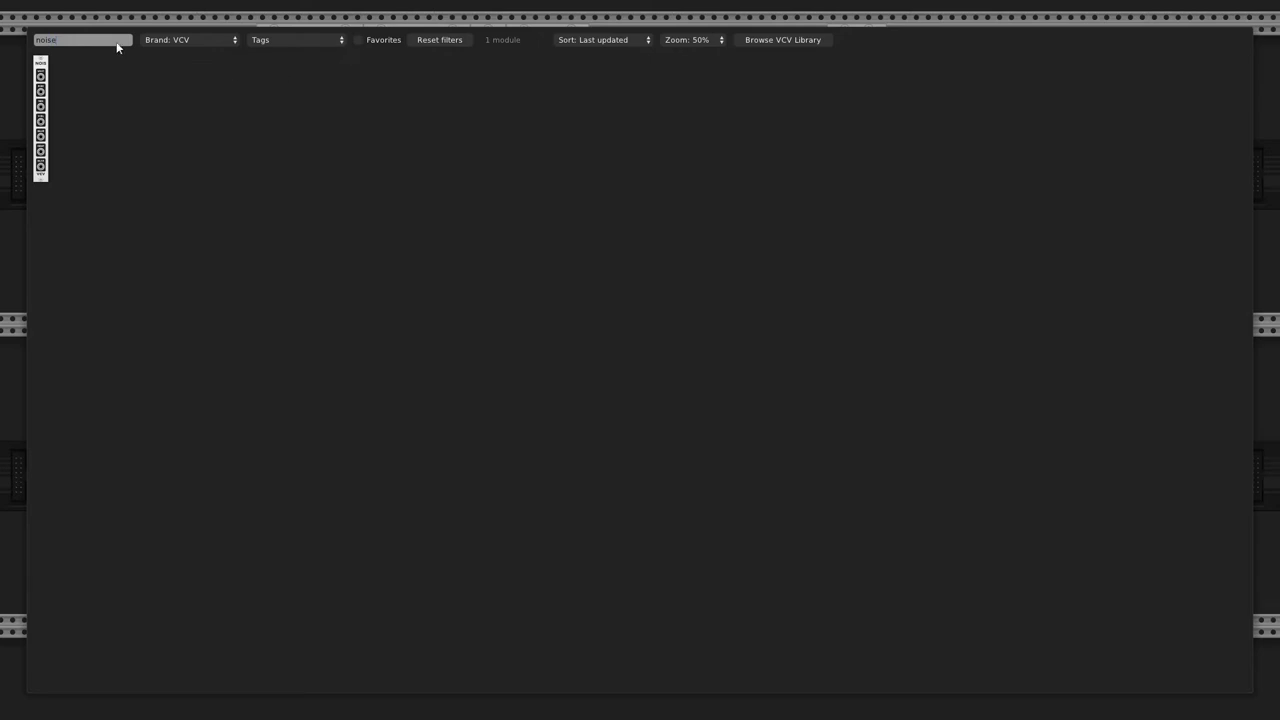
drag(51, 97, 489, 344)
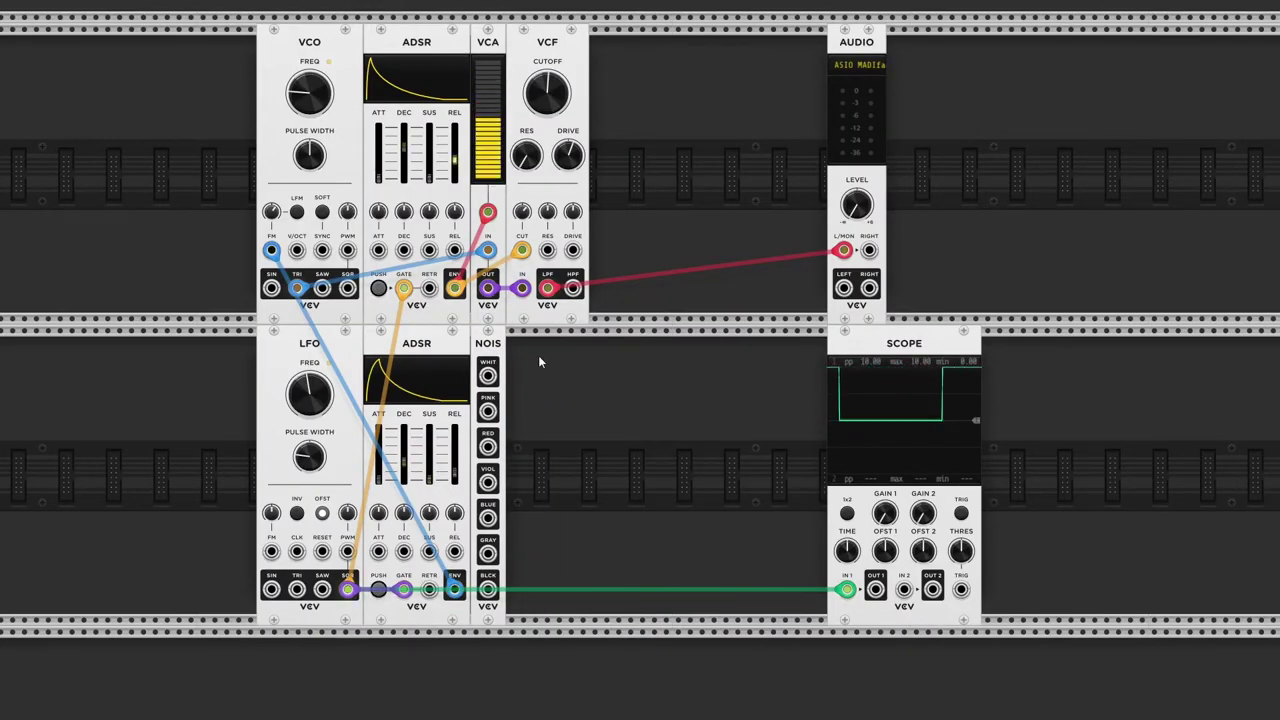
right_click(538, 362)
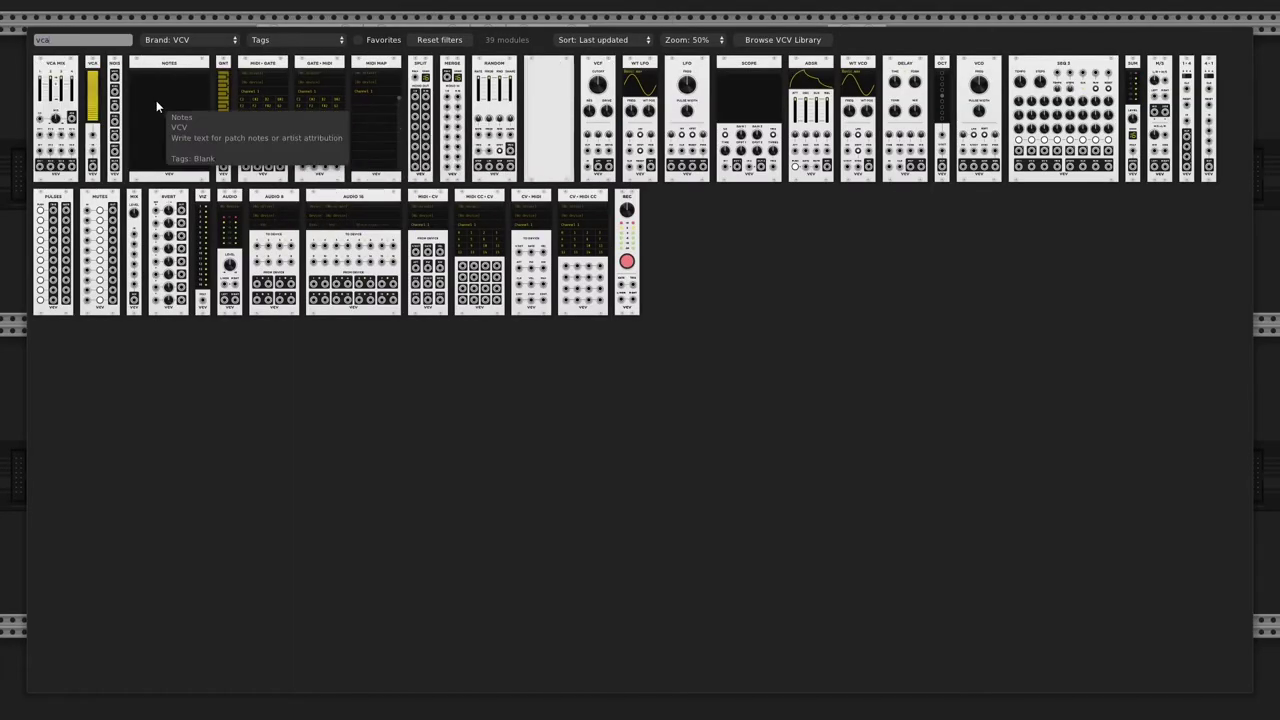
click(93, 115)
right_click(641, 384)
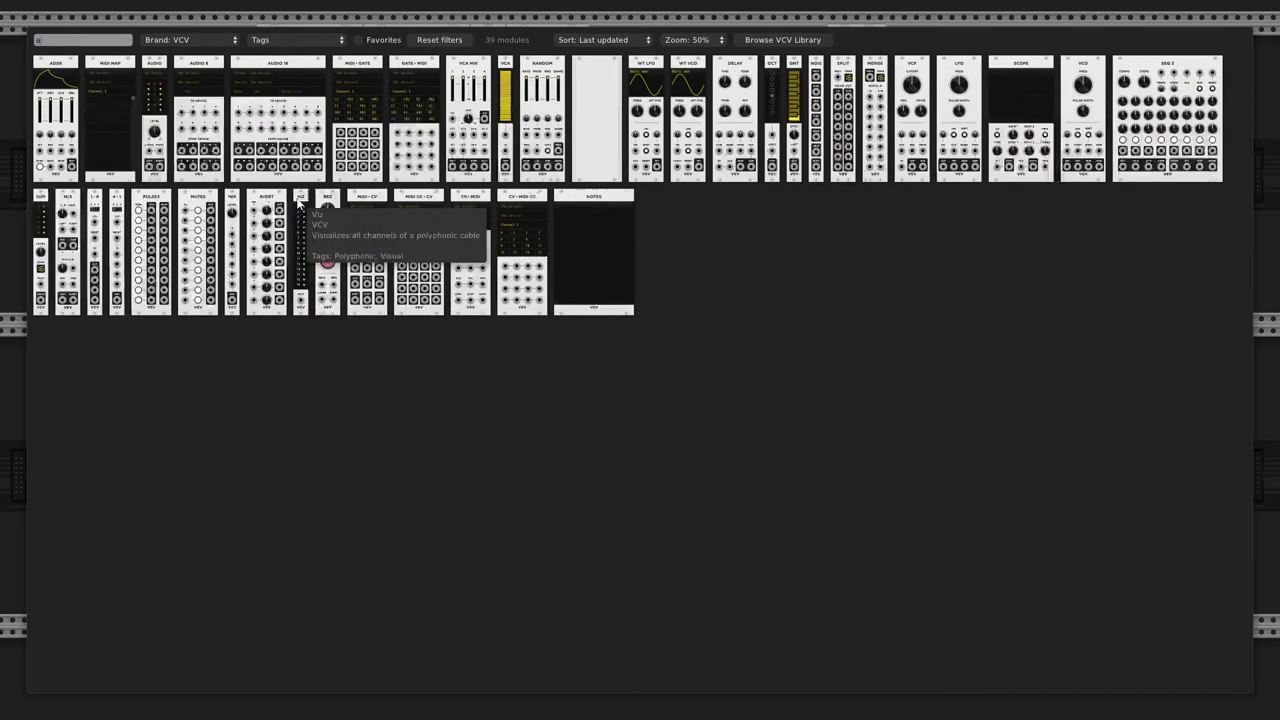
text(adsr)
click(55, 125)
mouse_move(537, 348)
mouse_down()
mouse_move(487, 344)
mouse_move(506, 402)
mouse_move(631, 551)
mouse_move(600, 597)
mouse_move(630, 514)
mouse_up()
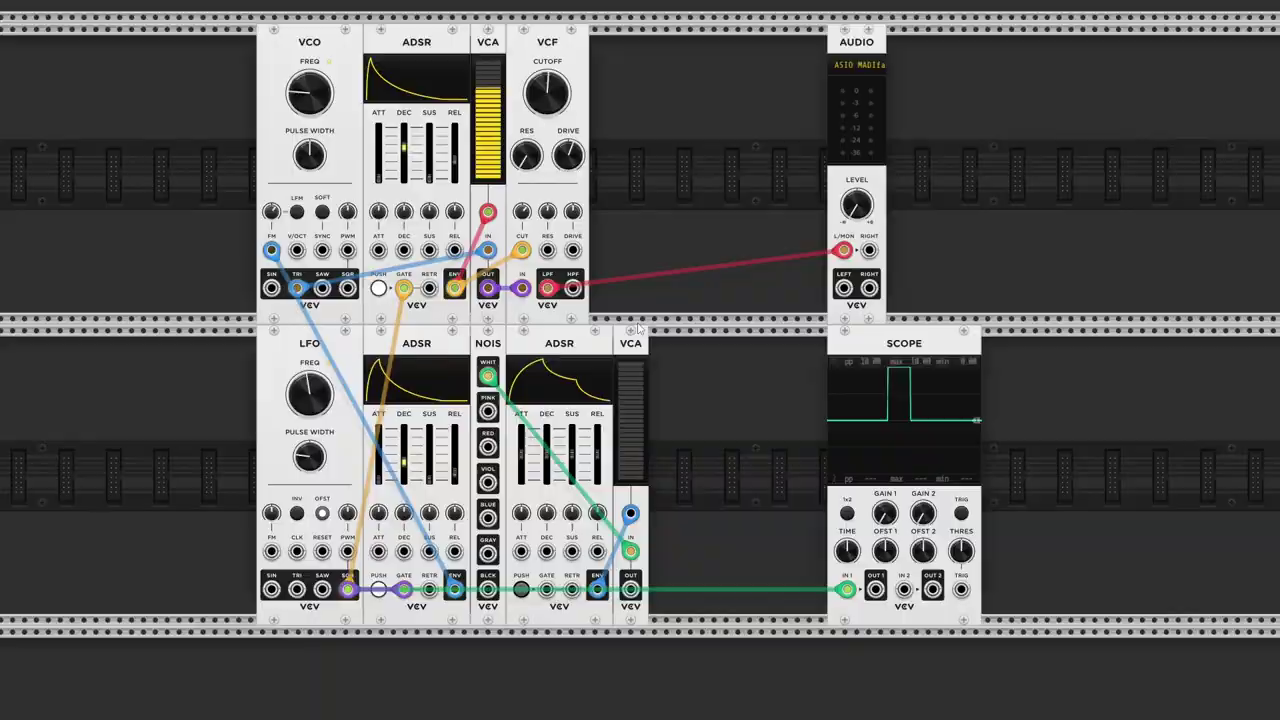
- Add a MIX module right beside the VCF
right_click(180, 75)
text(mixer)
click(93, 105)
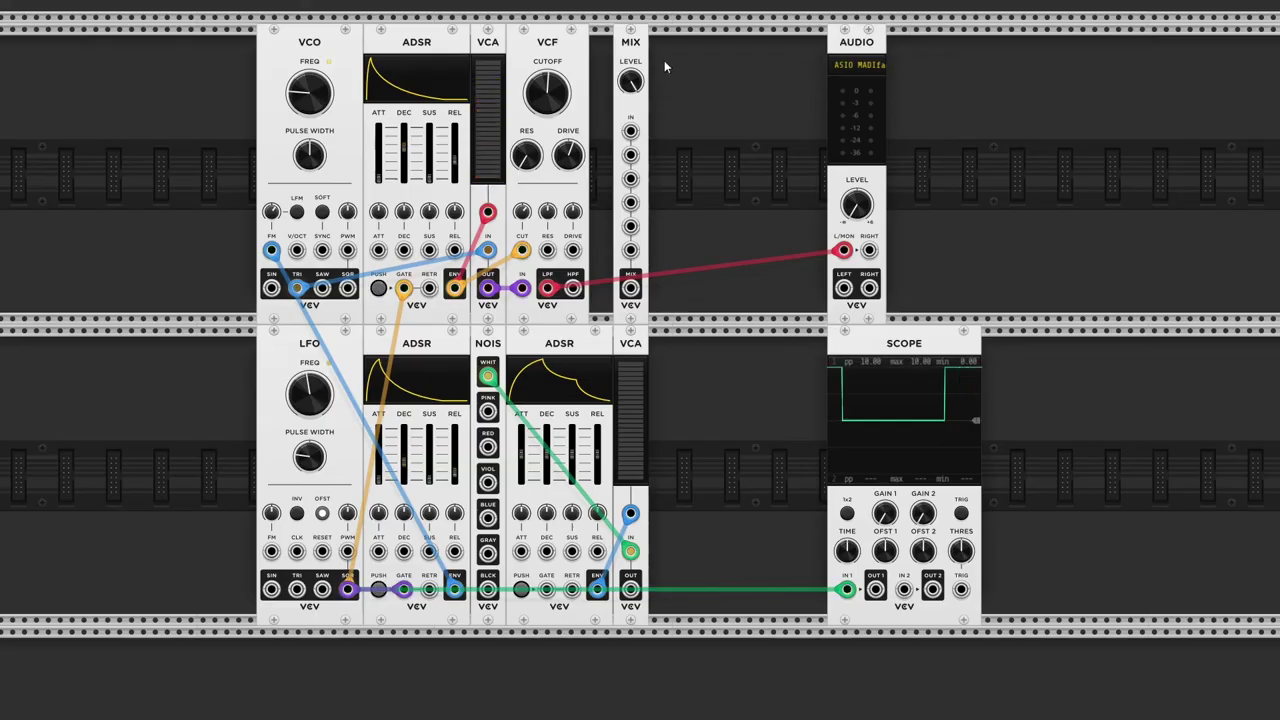
drag(639, 51, 615, 50)
- Mix the filter and noise VCA into audio left, gate the noise envelope from the LFO, set noise level ~48%
drag(630, 589, 606, 155)
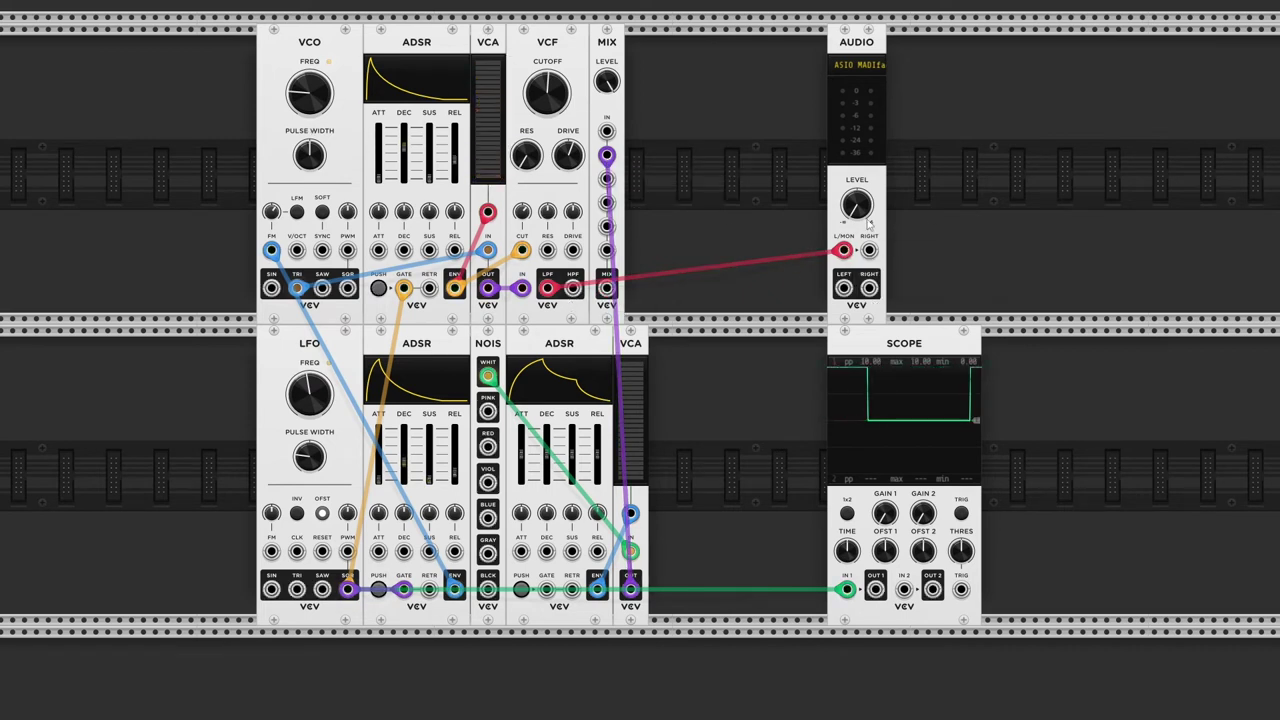
mouse_move(843, 250)
mouse_down()
mouse_move(789, 235)
mouse_move(606, 131)
mouse_up()
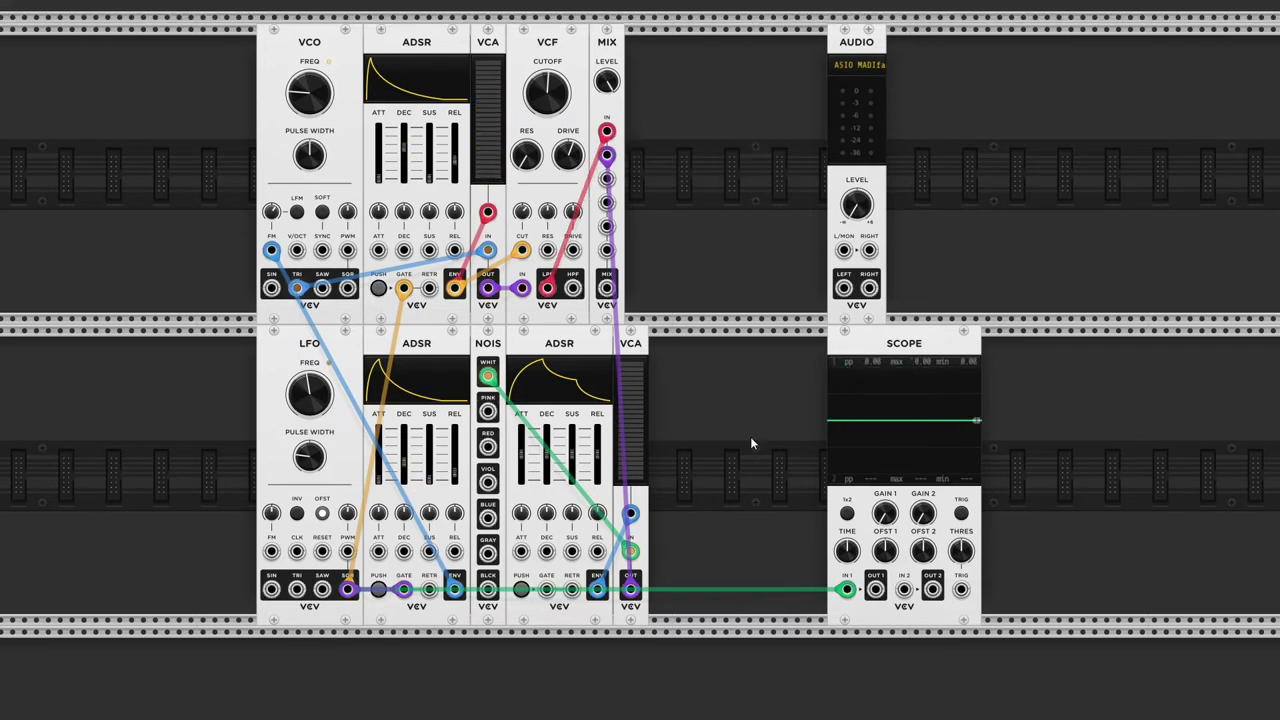
mouse_move(607, 288)
mouse_down()
mouse_move(814, 271)
mouse_move(843, 250)
mouse_up()
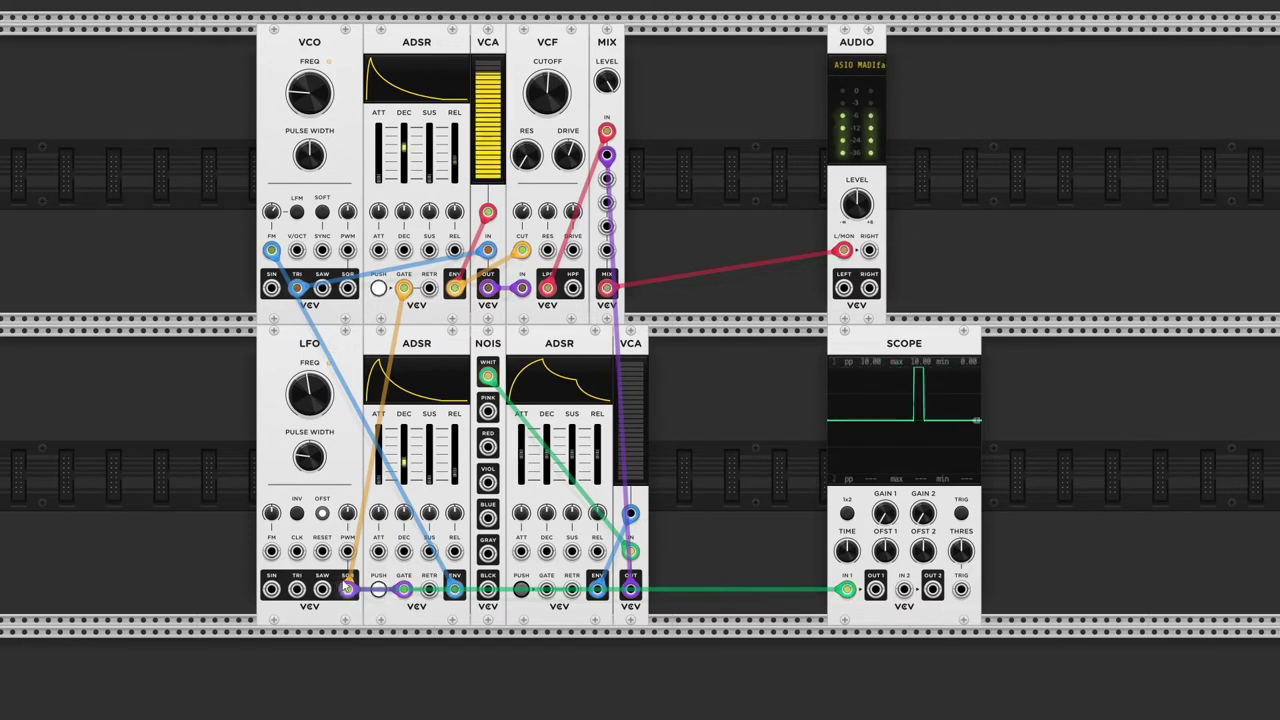
drag(346, 588, 546, 588)
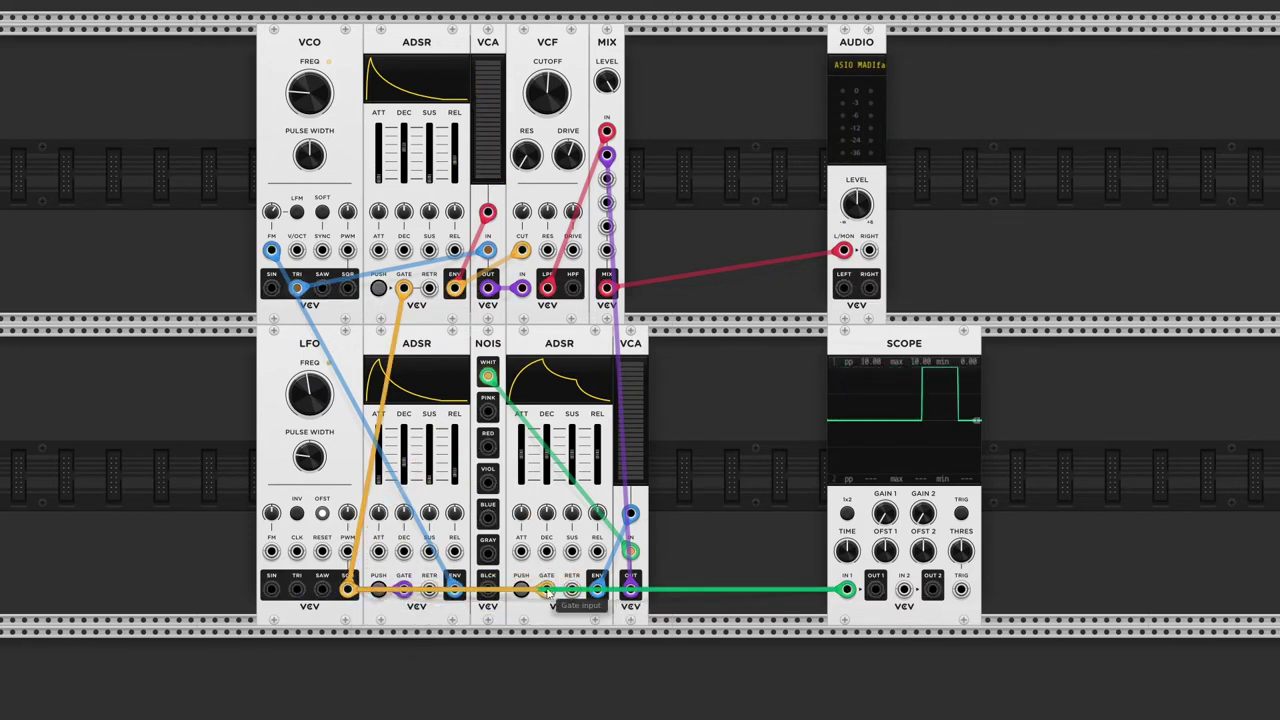
drag(630, 440, 630, 480)
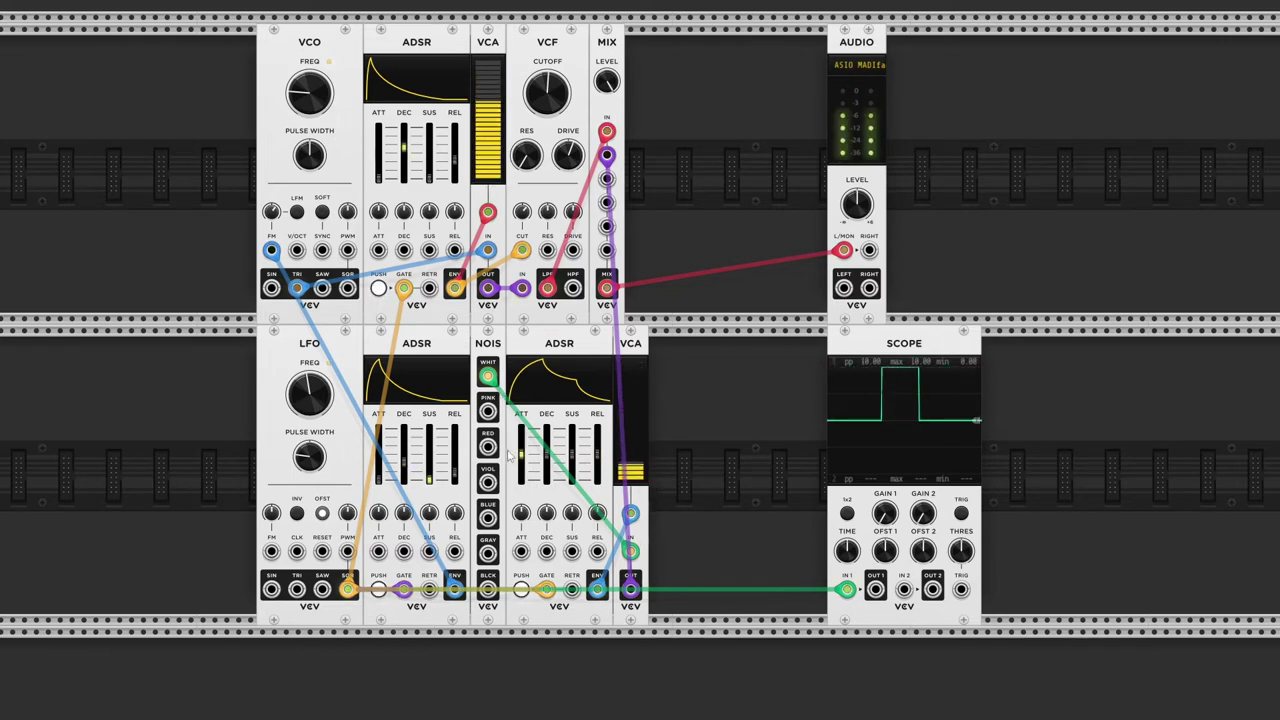
- Set the noise envelope to 0% sustain, 1 ms decay and about 10 ms attack
drag(571, 450, 571, 484)
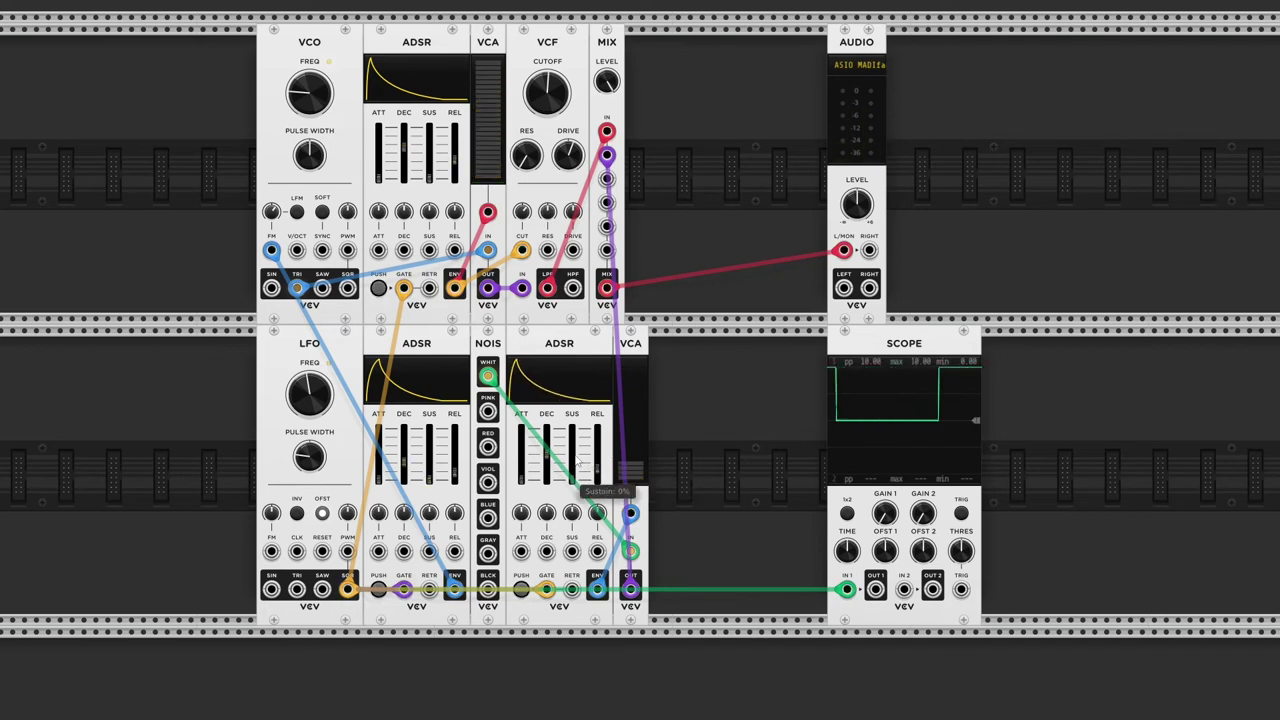
drag(546, 457, 546, 478)
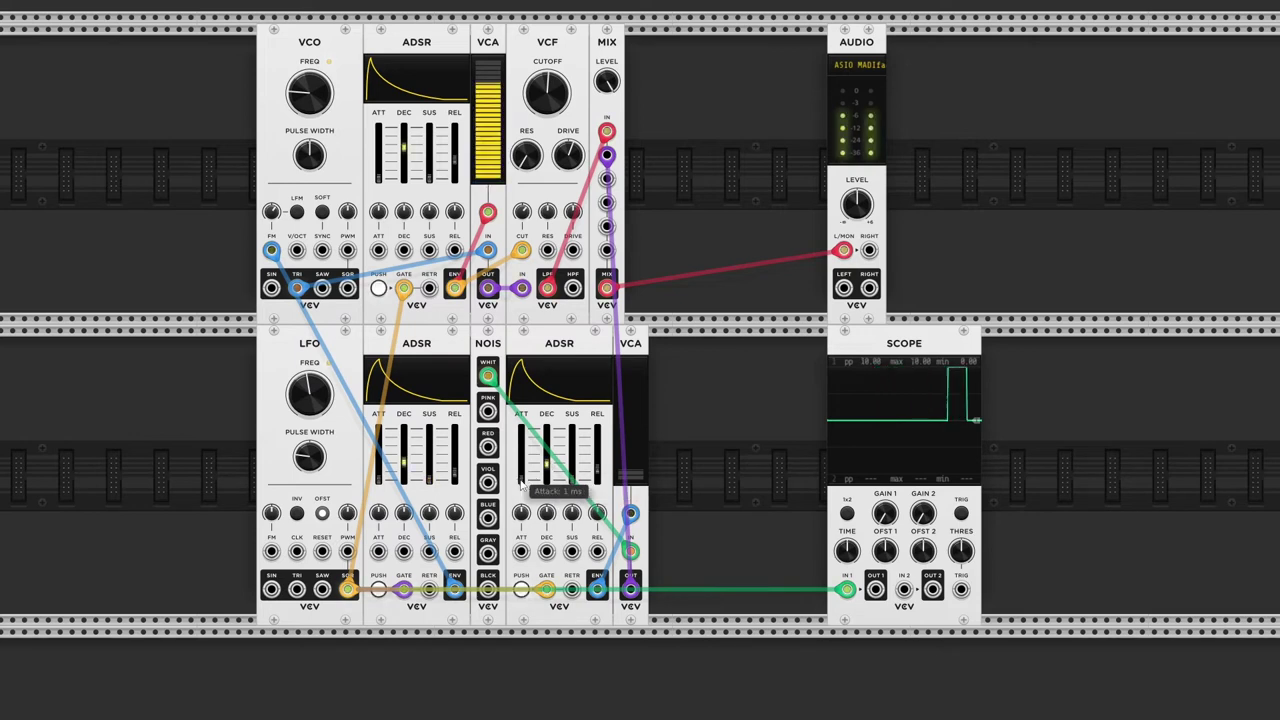
drag(521, 475, 521, 464)
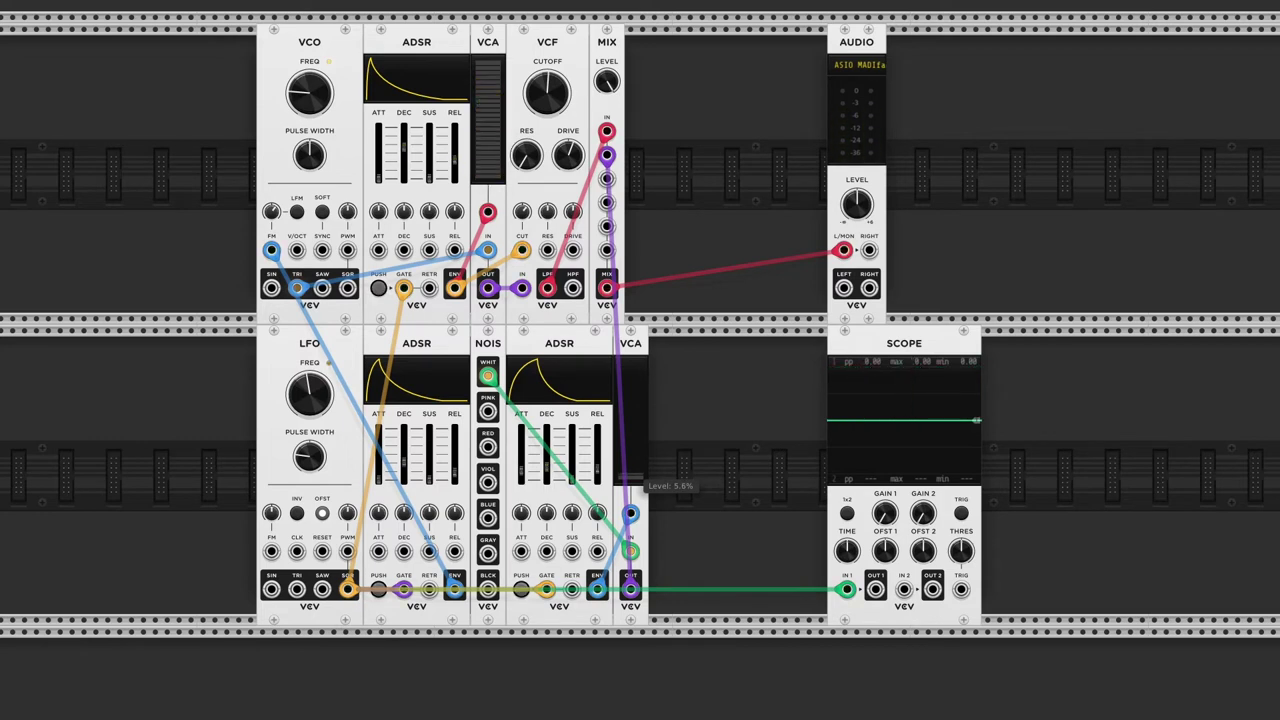
mouse_move(547, 455)
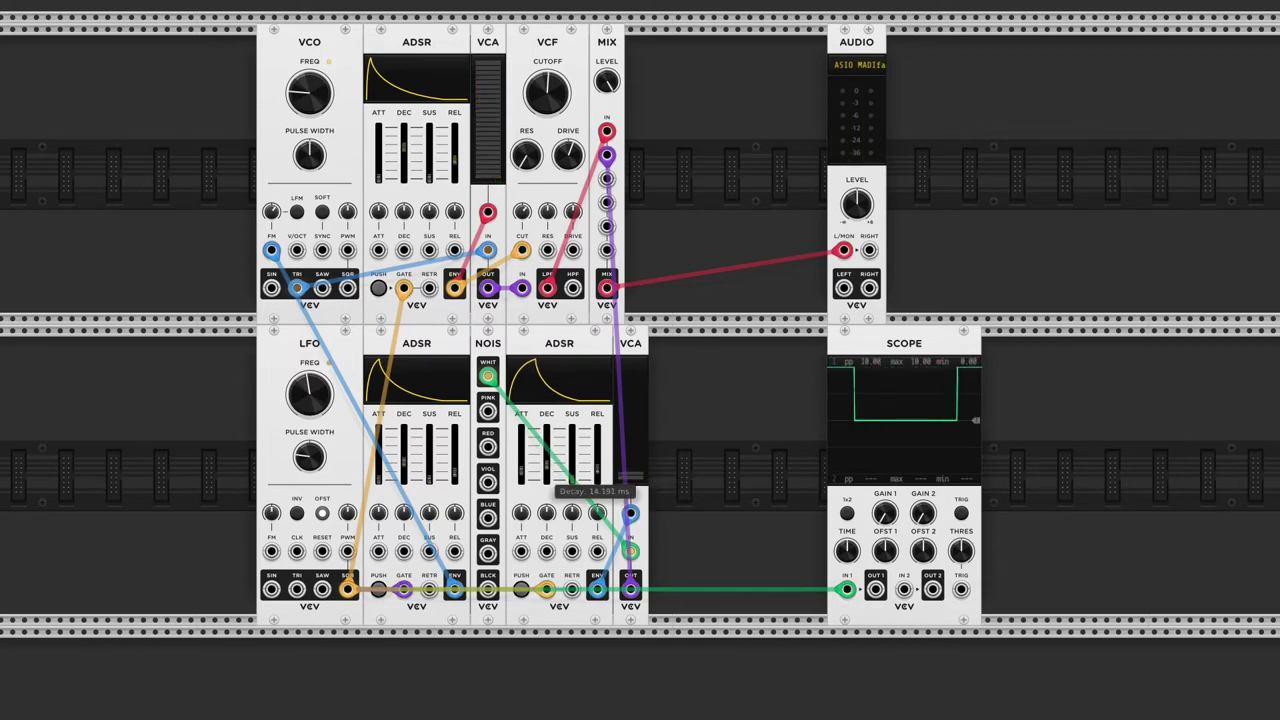
drag(521, 460, 521, 456)
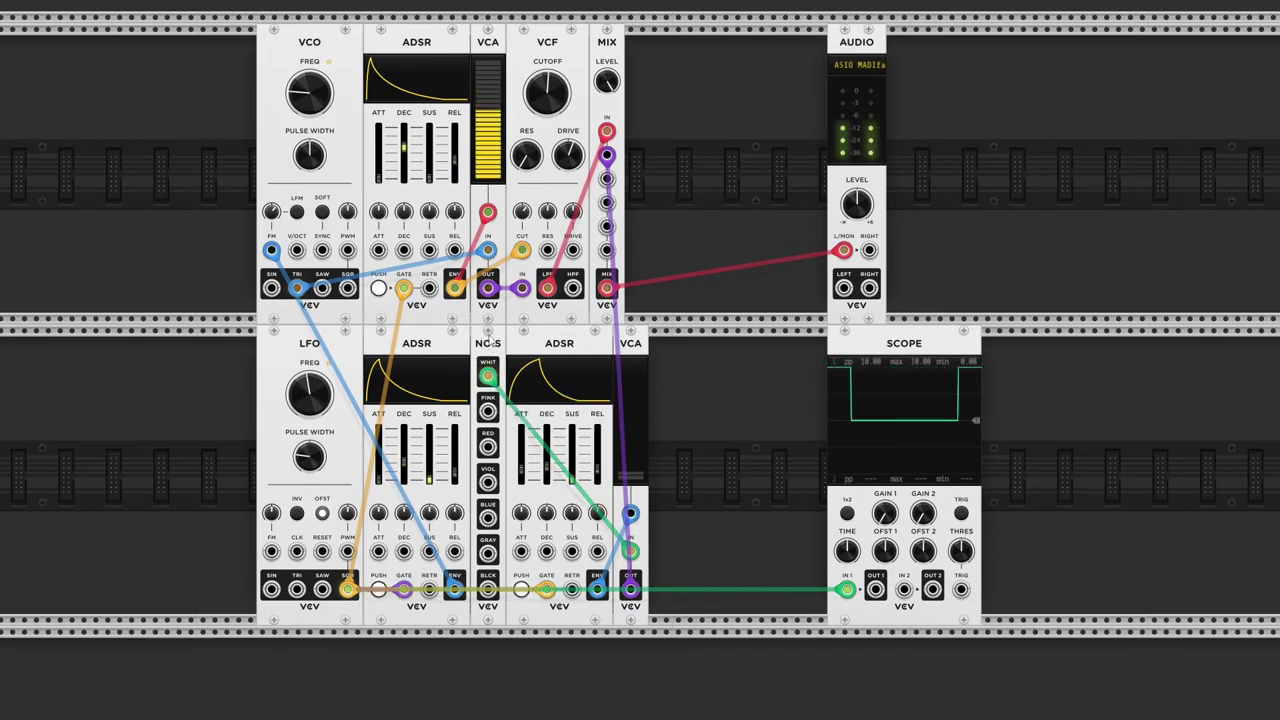
- Move the noise cable from white to red noise and lower the noise VCA level to about 17.7%
drag(489, 374, 488, 411)
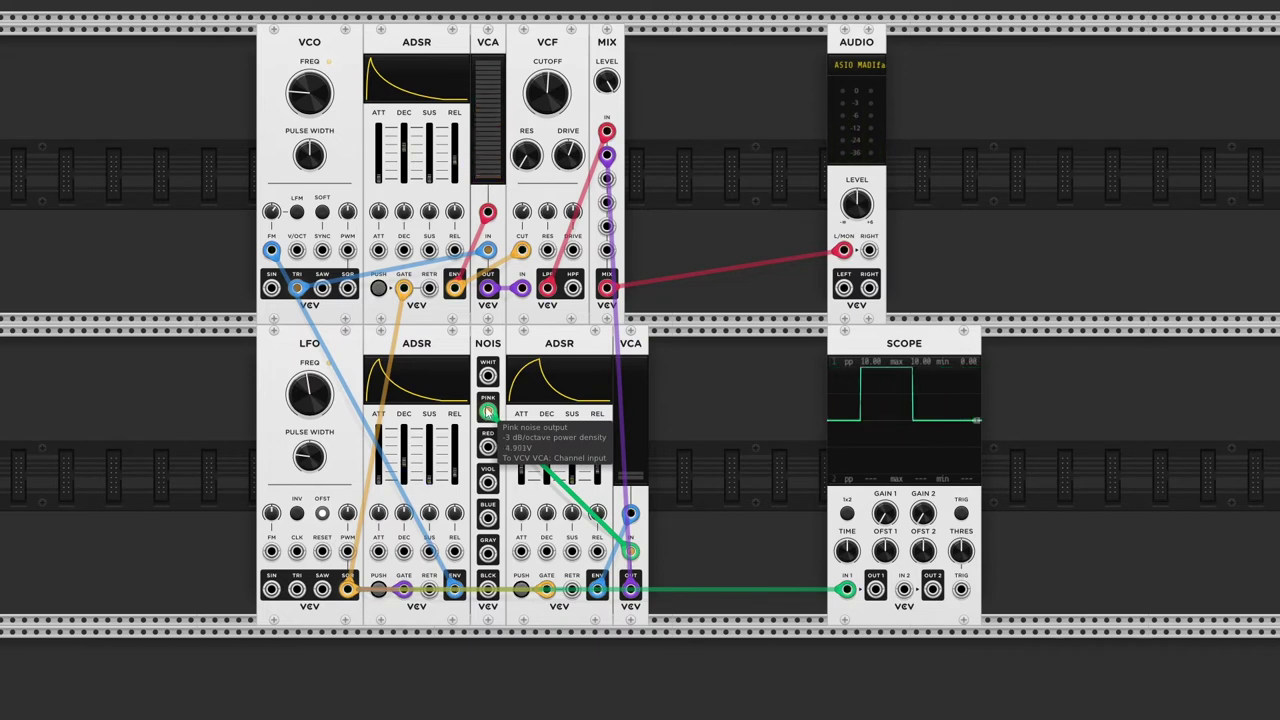
drag(488, 411, 487, 447)
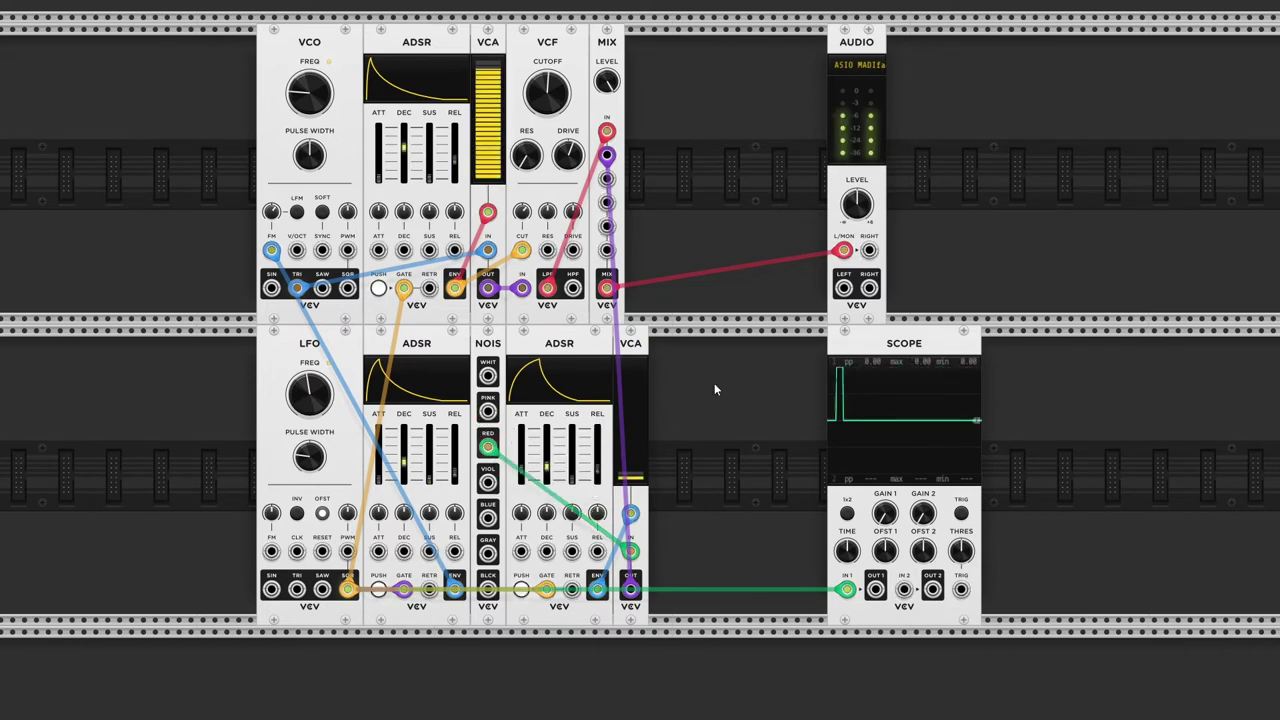
drag(630, 477, 630, 466)
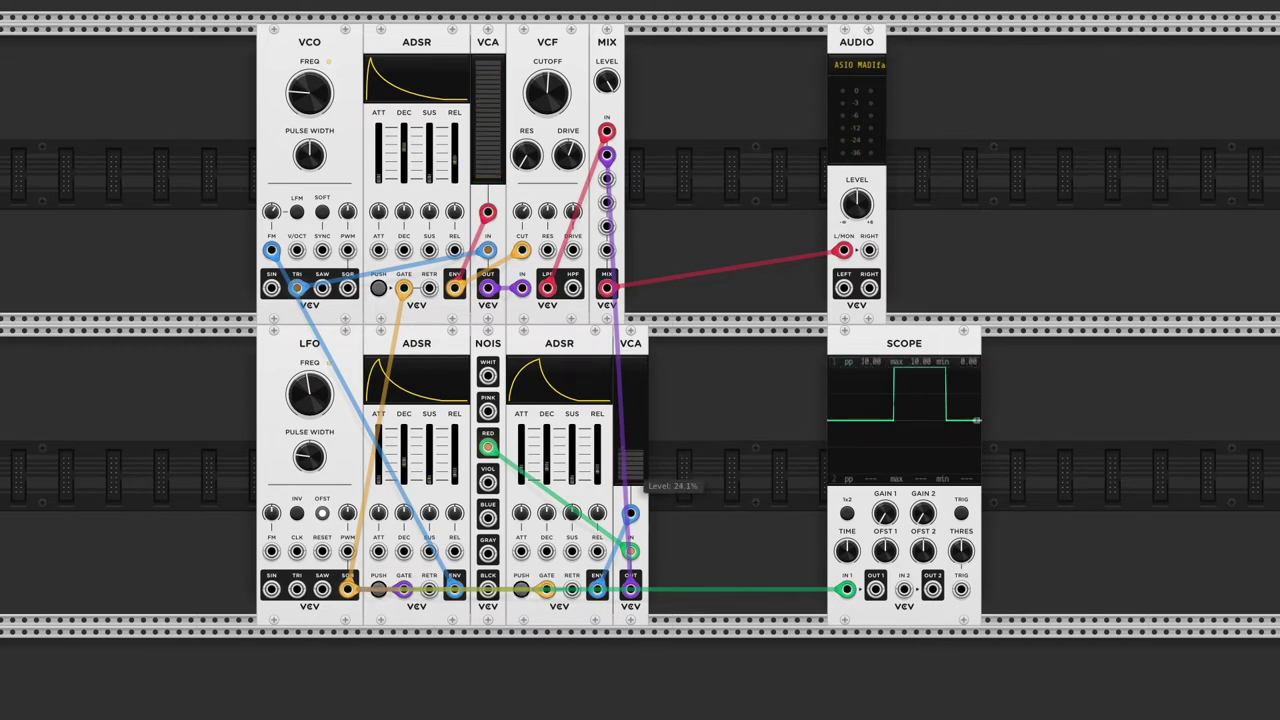
drag(630, 466, 624, 466)
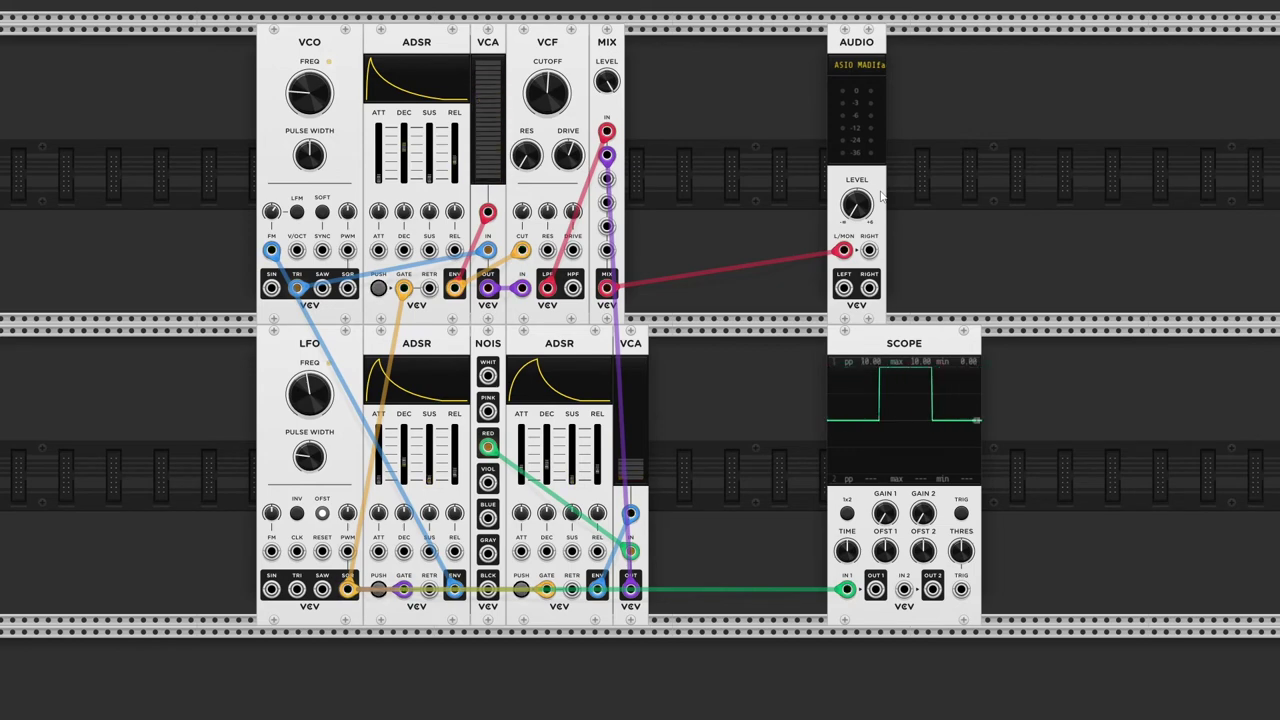
- Add a second VCO beside the mixer, shifting the Audio and Scope modules right
right_click(783, 91)
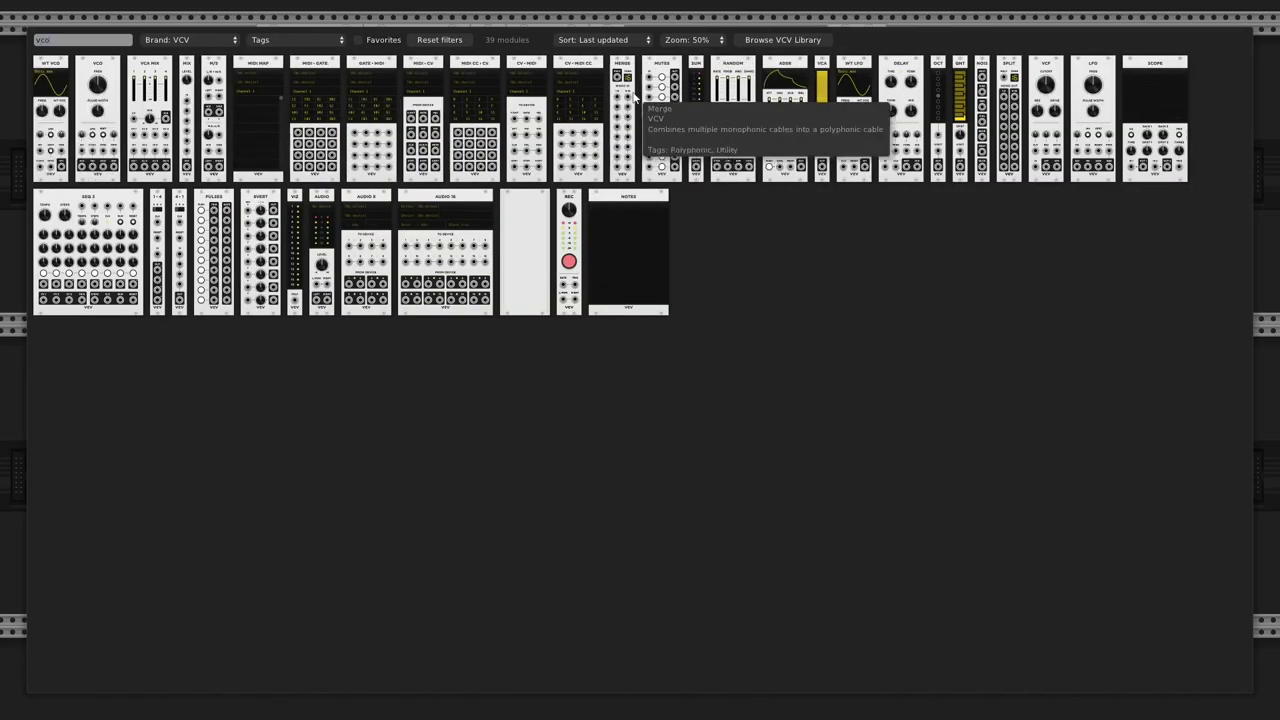
click(92, 105)
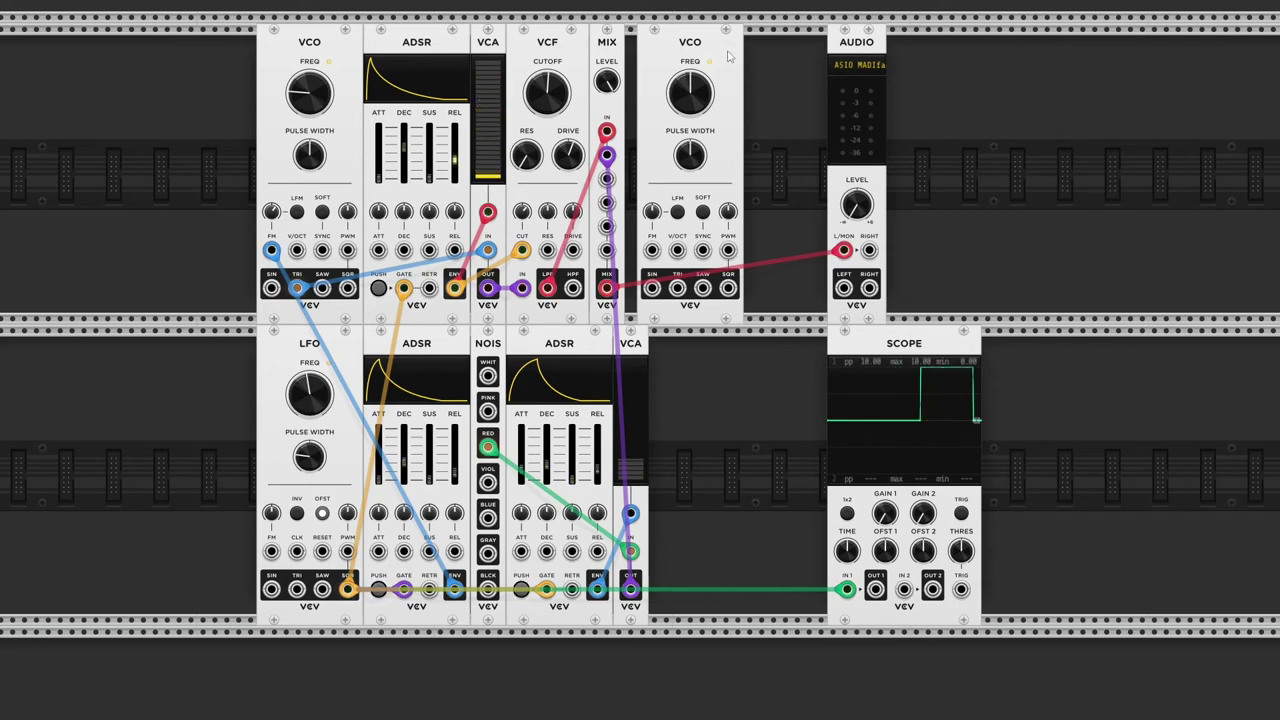
drag(729, 57, 717, 57)
drag(855, 43, 997, 45)
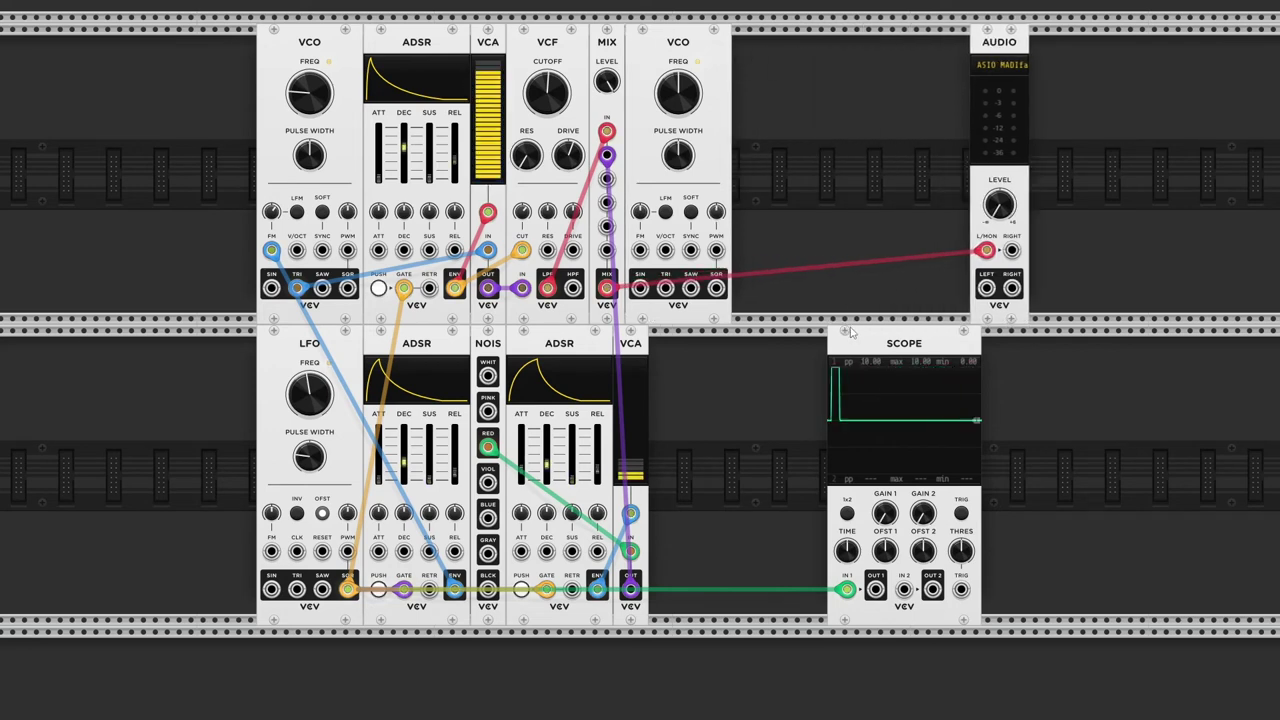
drag(851, 332, 994, 332)
- Add a VCA and ADSR next to the new VCO and patch the VCO output toward the VCA
right_click(778, 59)
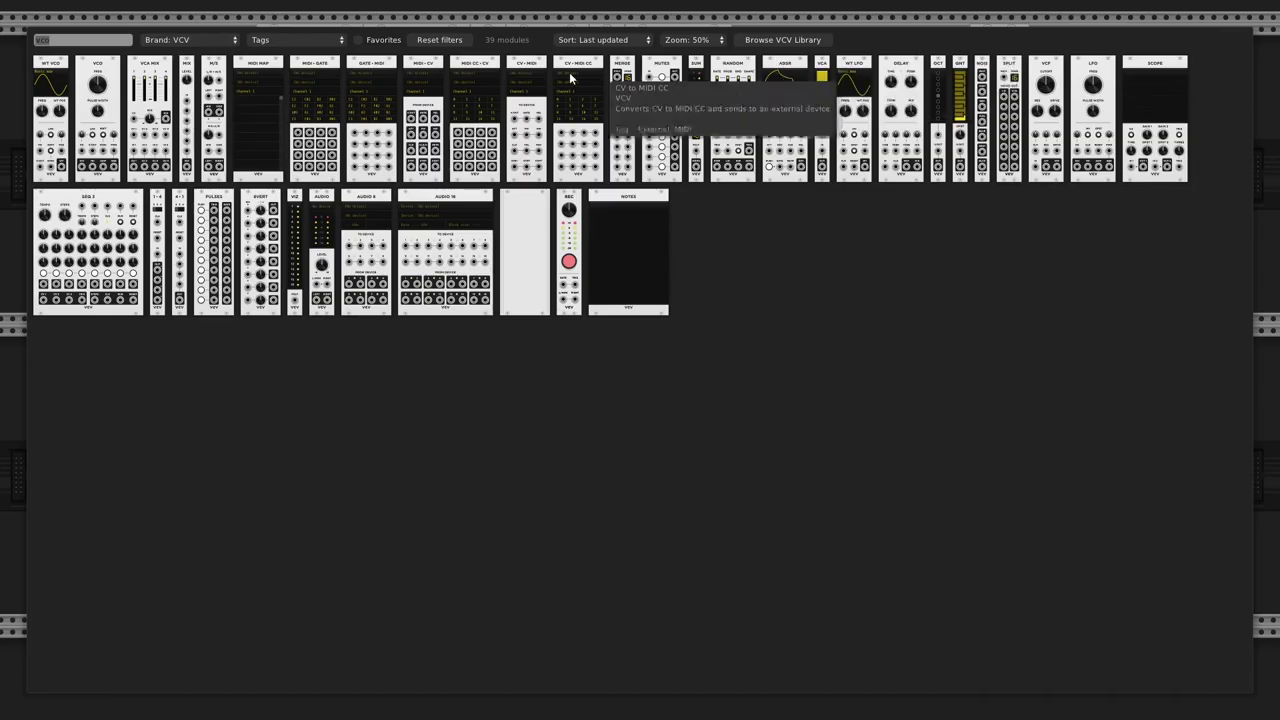
text(v)
click(84, 95)
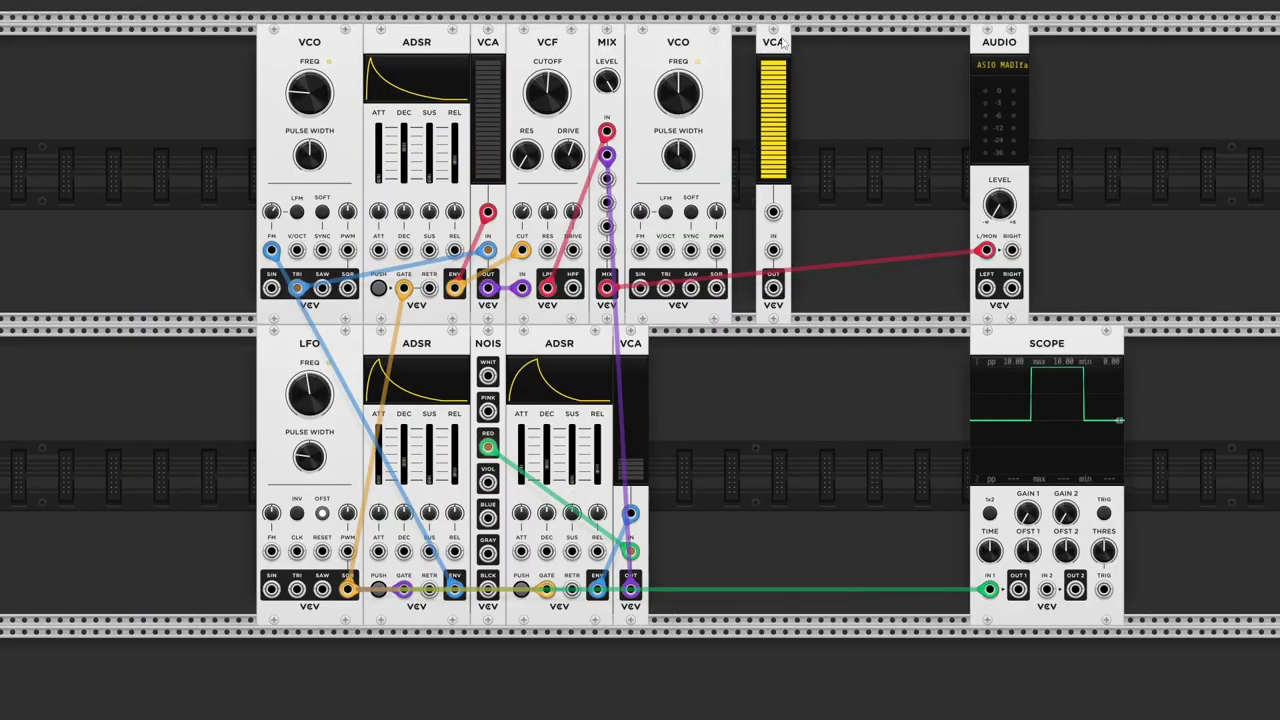
key(Return)
key(BackSpace)
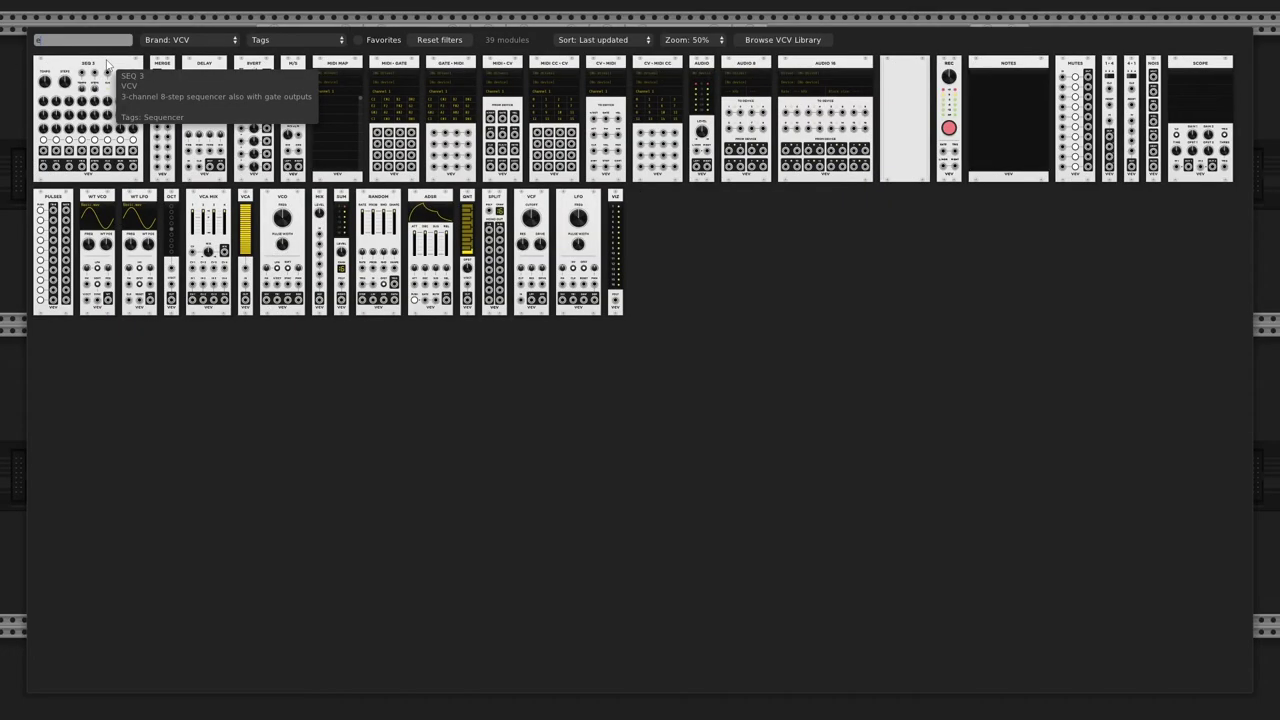
text(adsr)
key(Return)
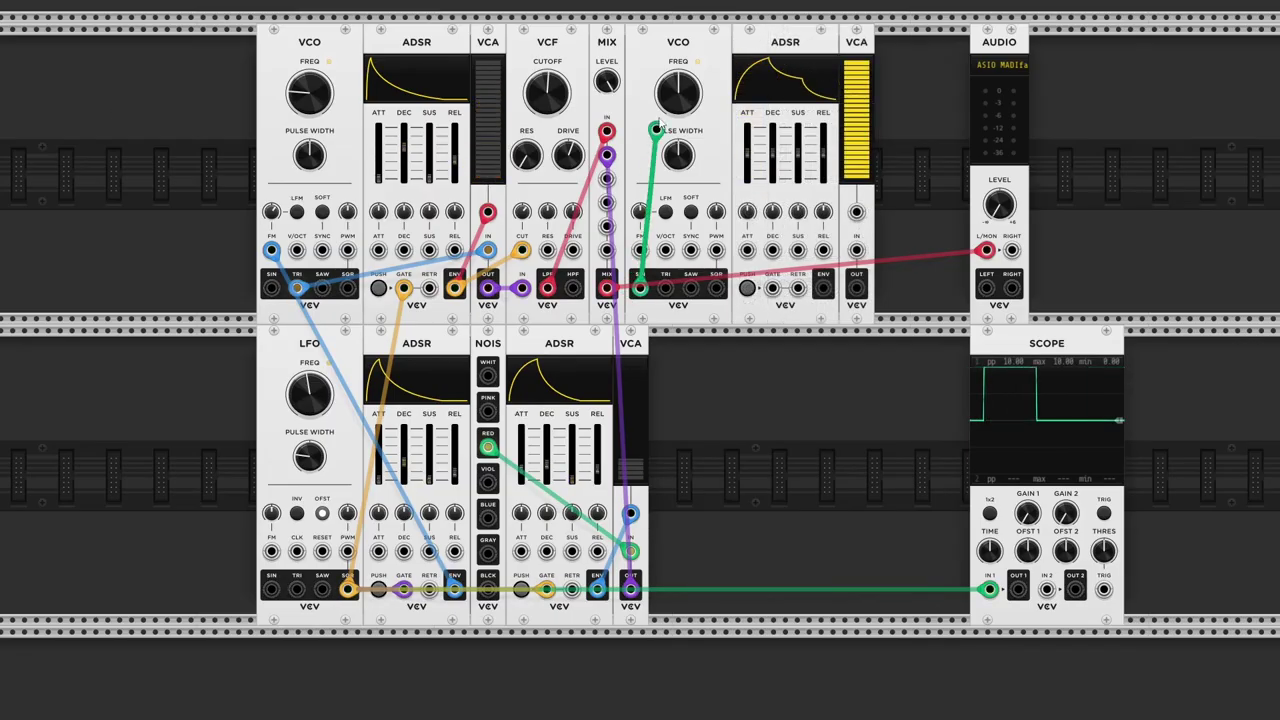
mouse_move(658, 123)
mouse_down()
mouse_move(674, 82)
mouse_move(857, 252)
mouse_move(856, 212)
mouse_up()
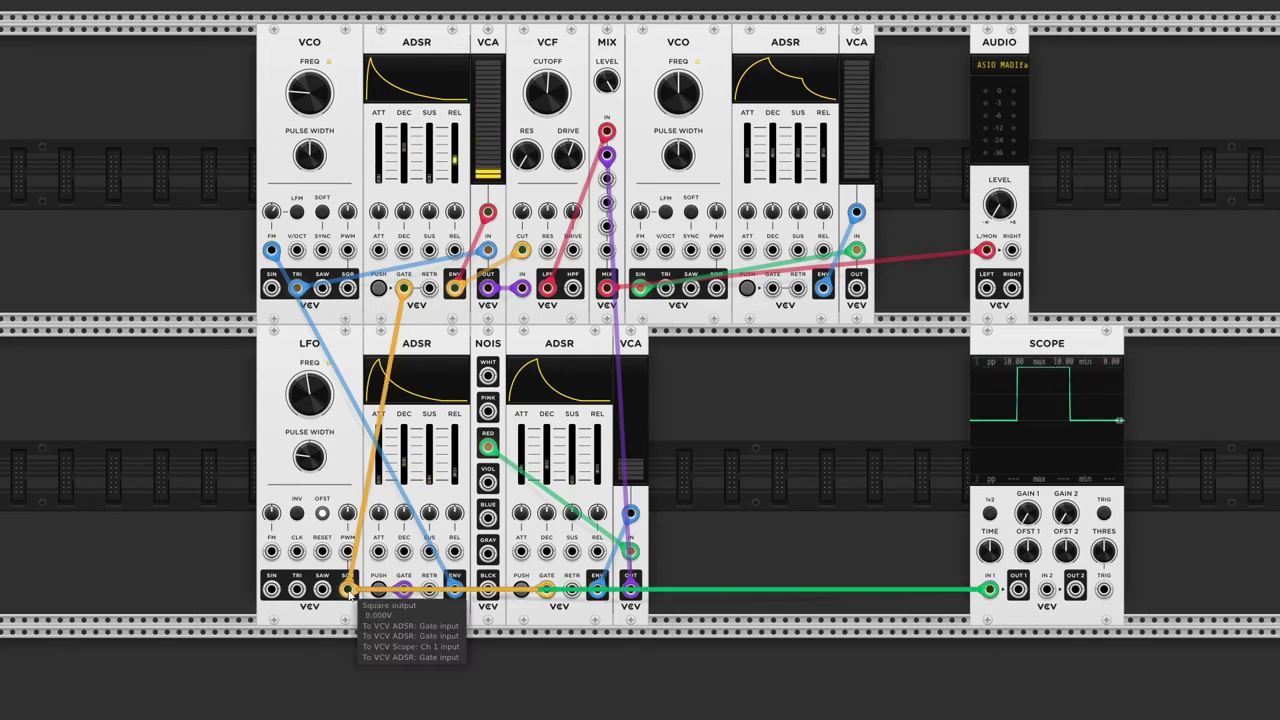
- Gate the new ADSR from LFO SQR, send its VCA to mixer input 3, raise the audio level, and drop the VCO to ~111 Hz with a ~325 ms decay
drag(347, 589, 772, 288)
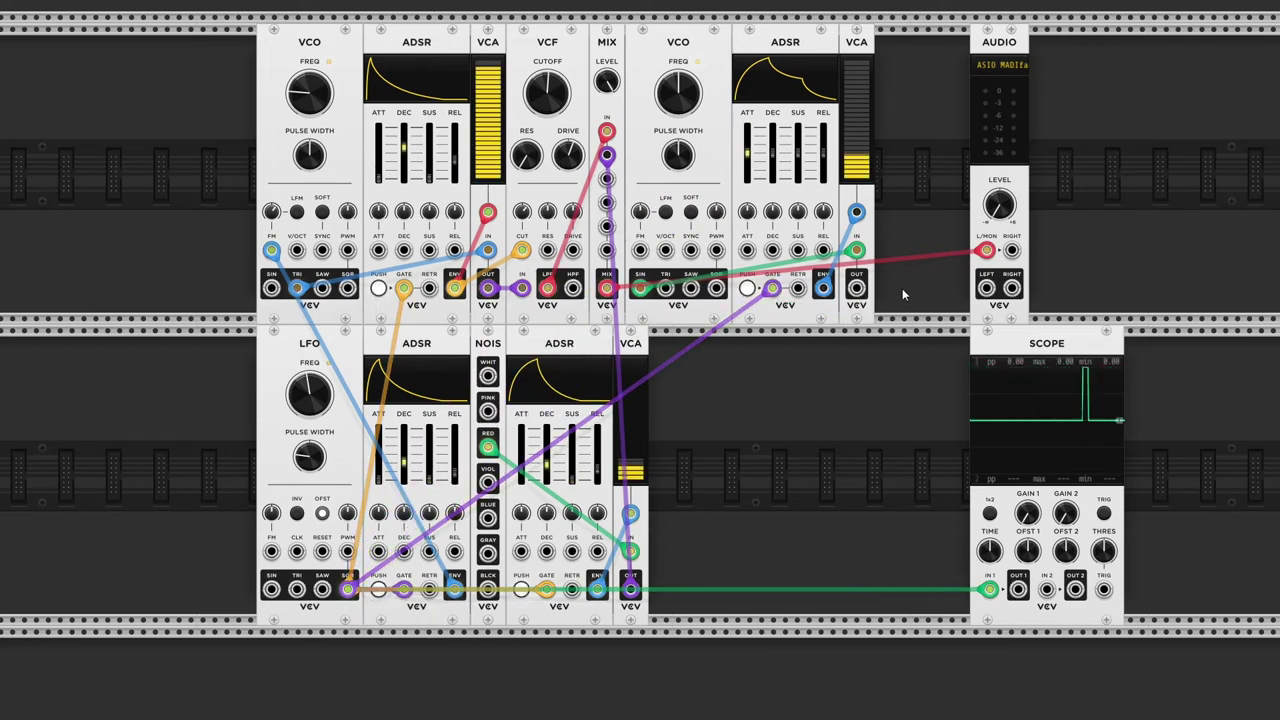
mouse_move(857, 289)
mouse_down()
mouse_move(759, 261)
mouse_move(606, 179)
mouse_up()
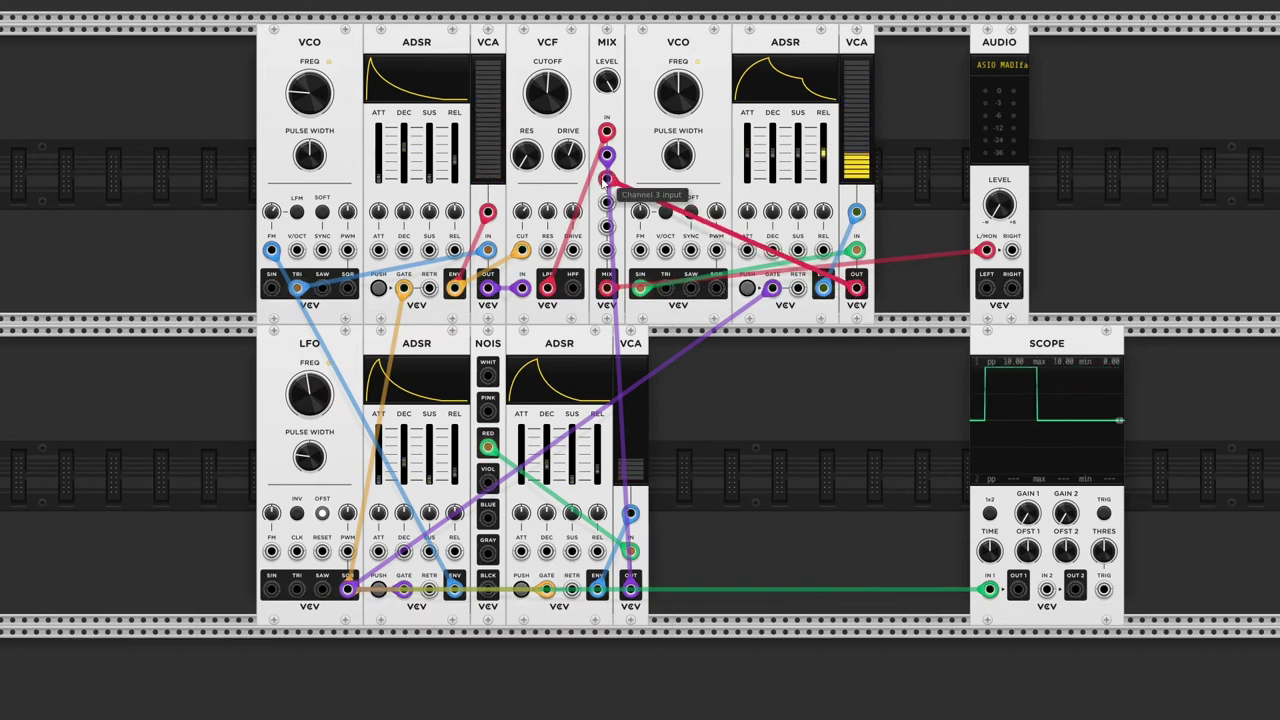
drag(998, 205, 998, 185)
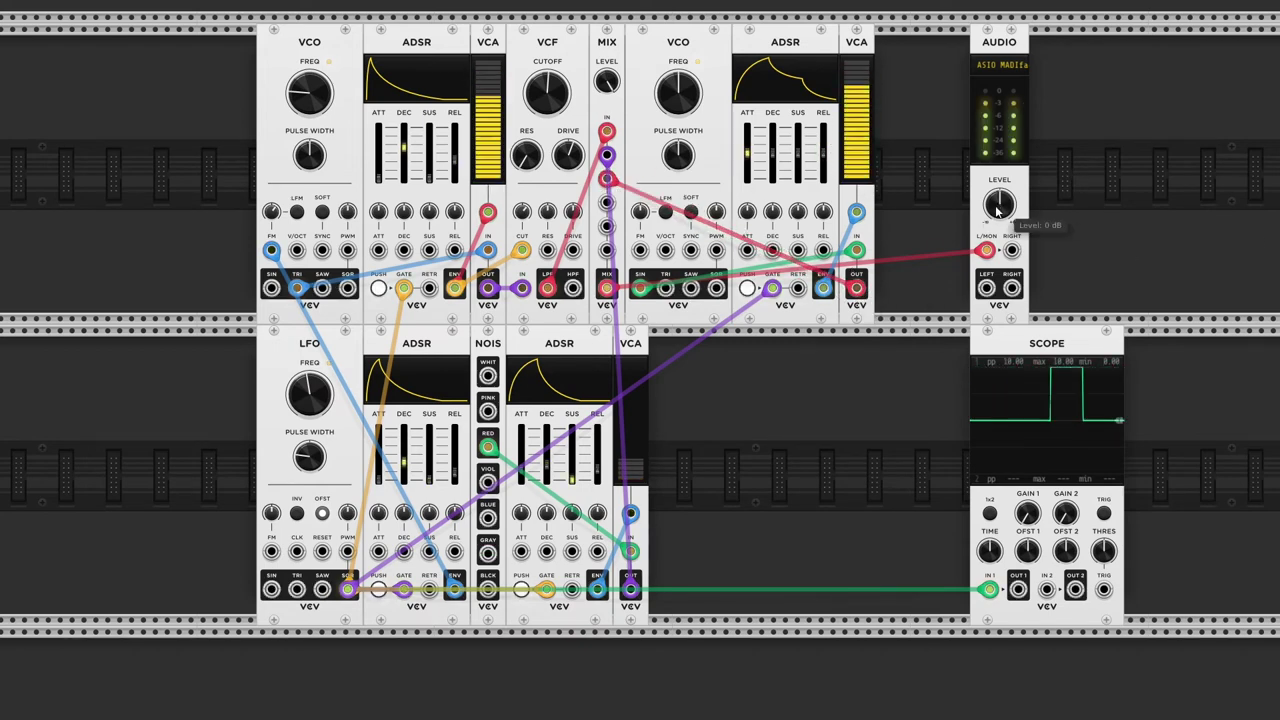
drag(686, 94, 686, 124)
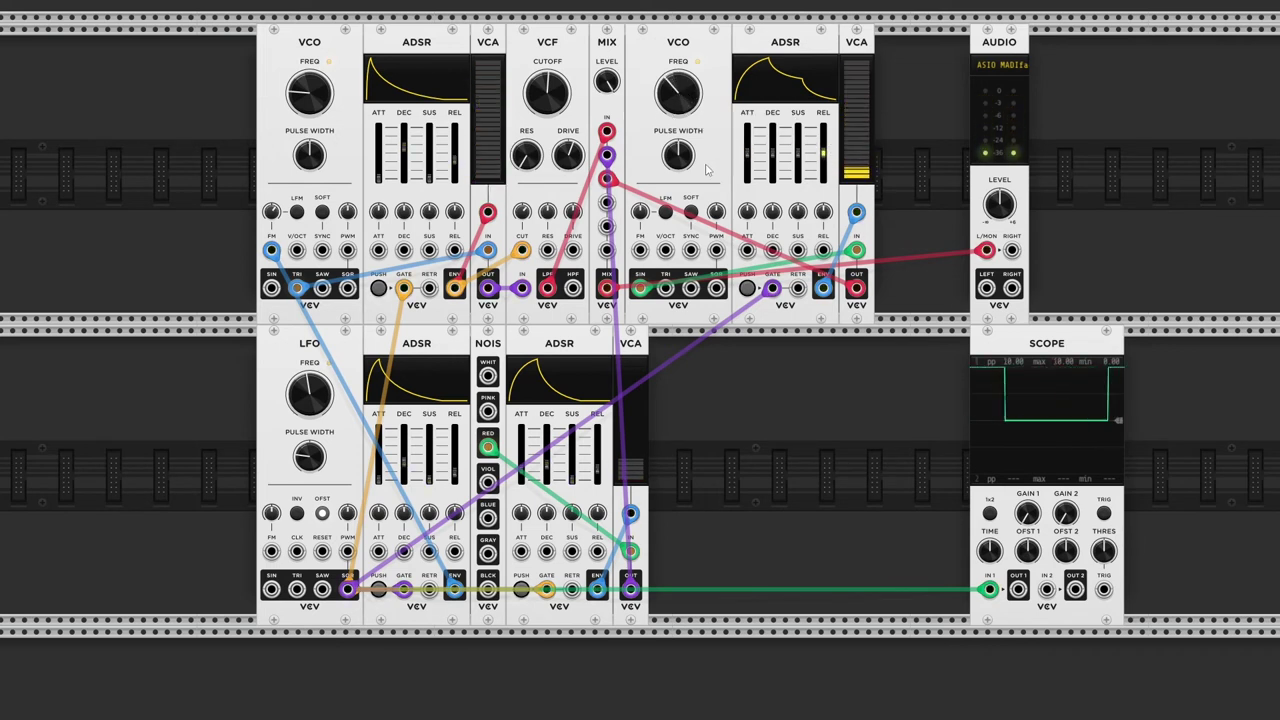
mouse_move(856, 120)
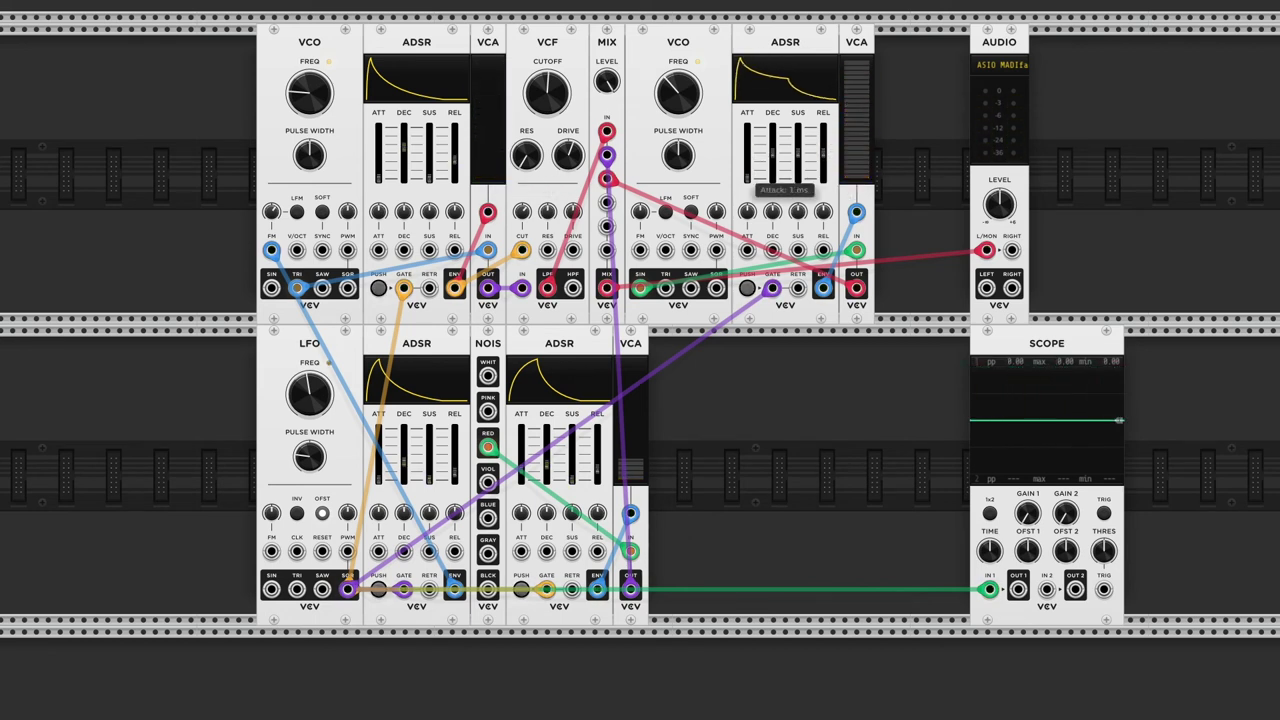
mouse_move(822, 150)
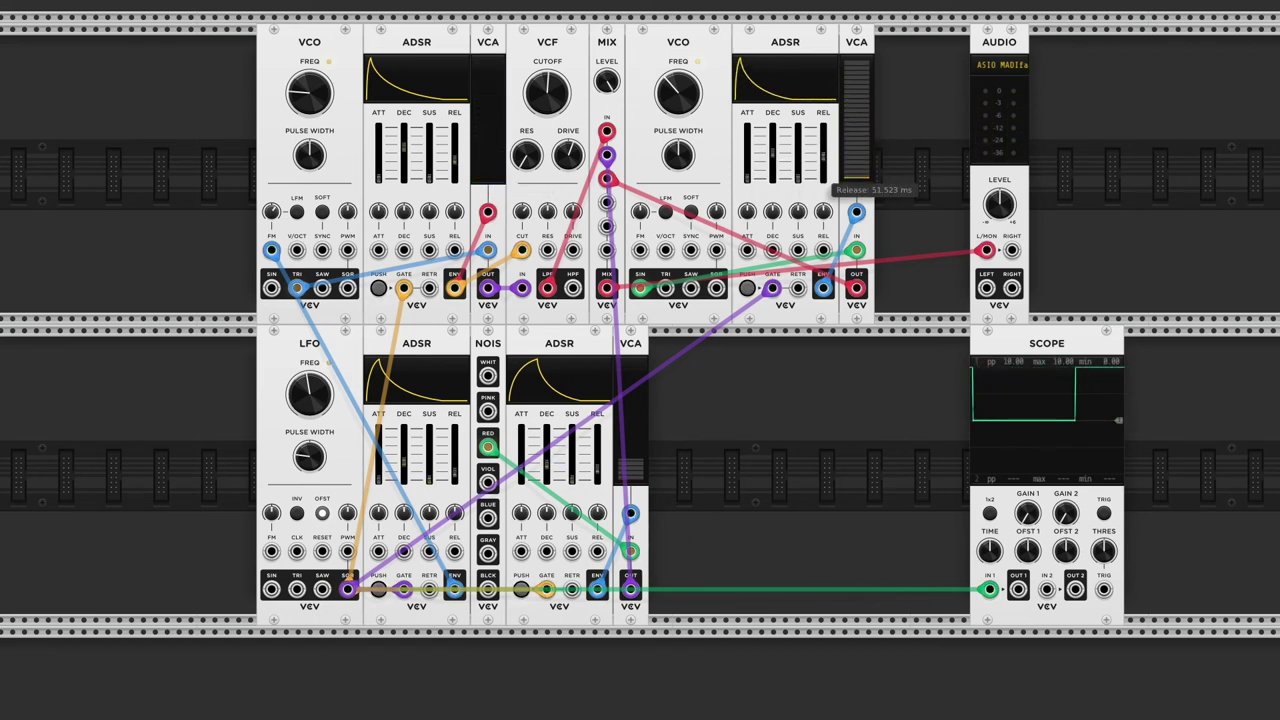
mouse_move(772, 151)
mouse_down()
mouse_move(772, 162)
mouse_move(772, 151)
mouse_up()
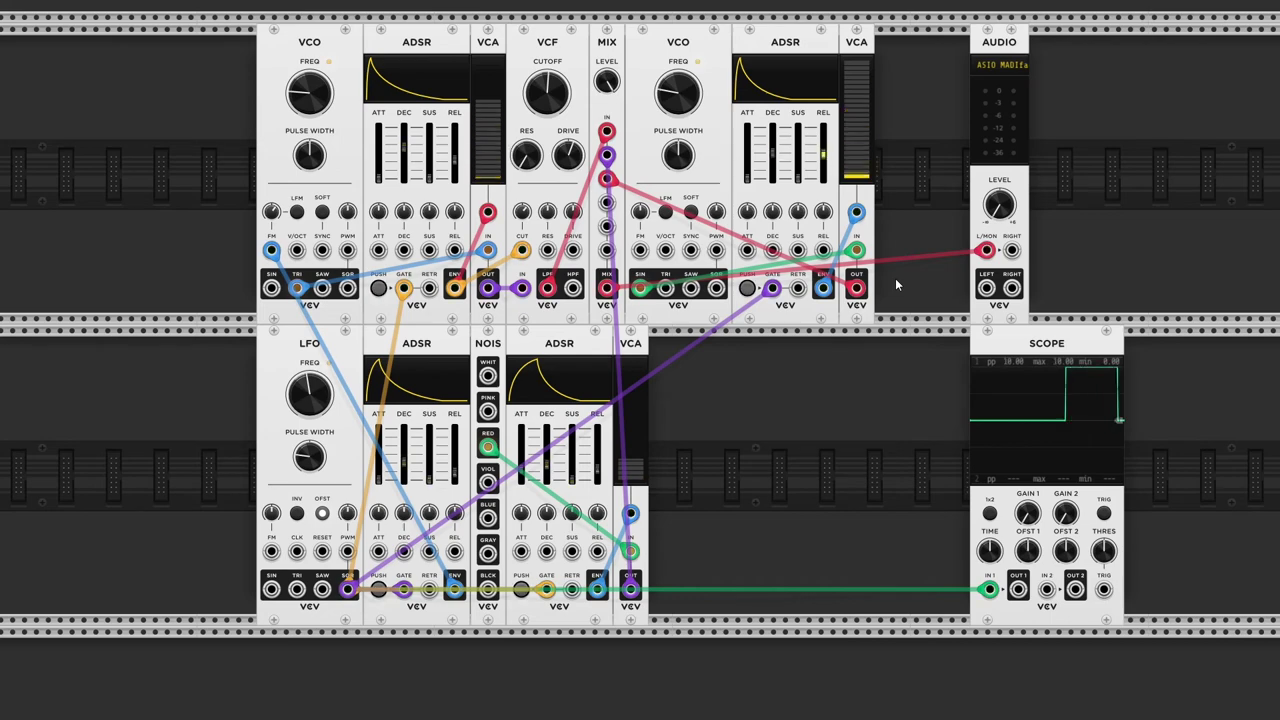
- Add an ADSR beside the lower VCA, gate it from LFO SQR, and patch its ENV into the second VCO's FM
right_click(720, 377)
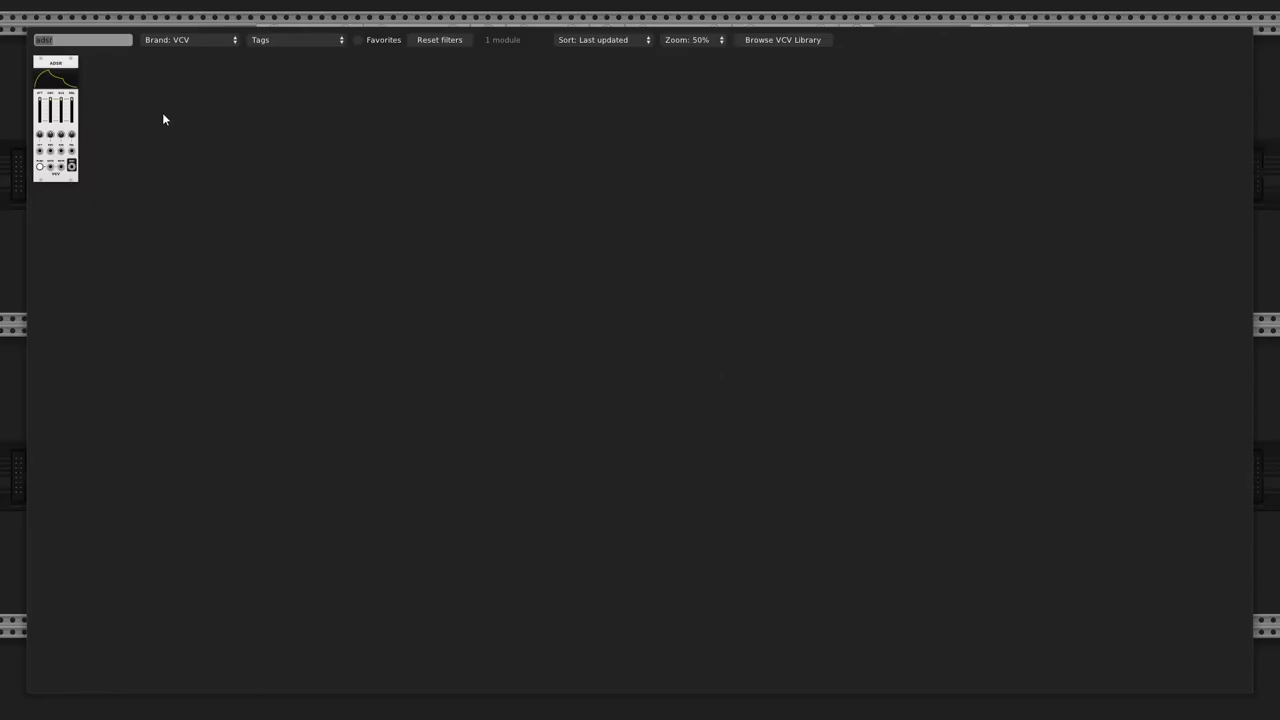
click(46, 113)
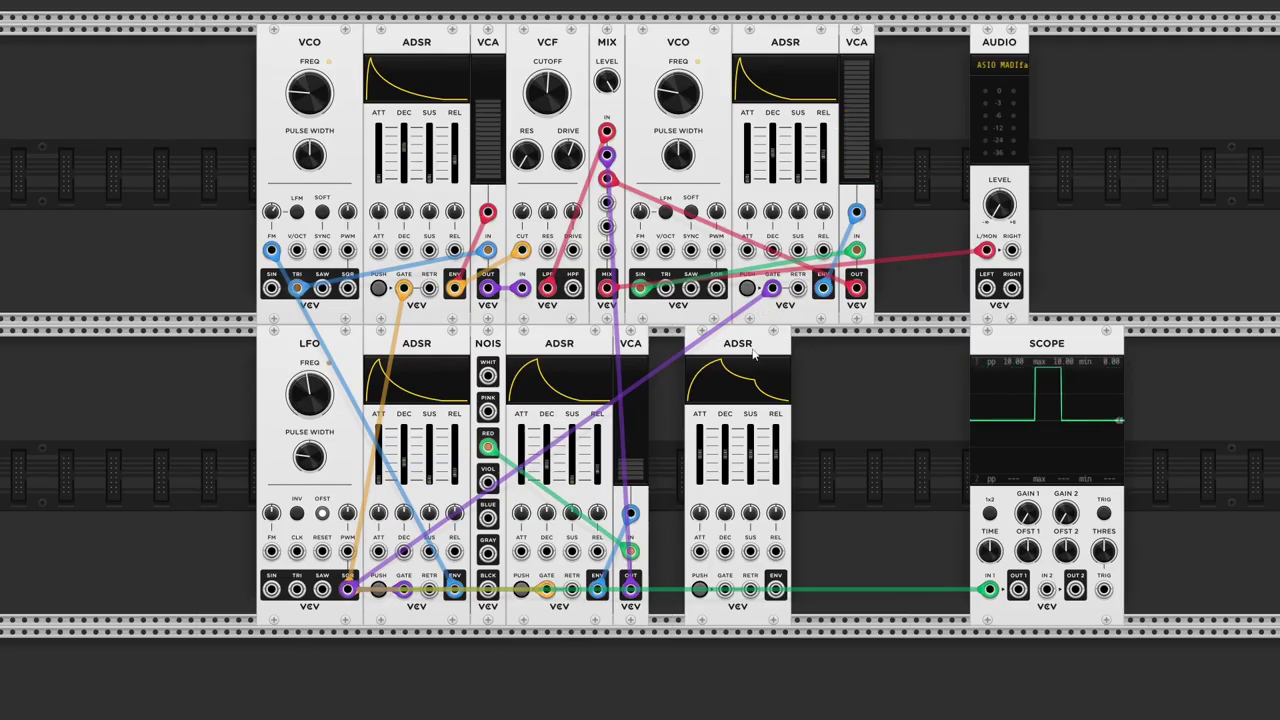
drag(753, 352, 719, 350)
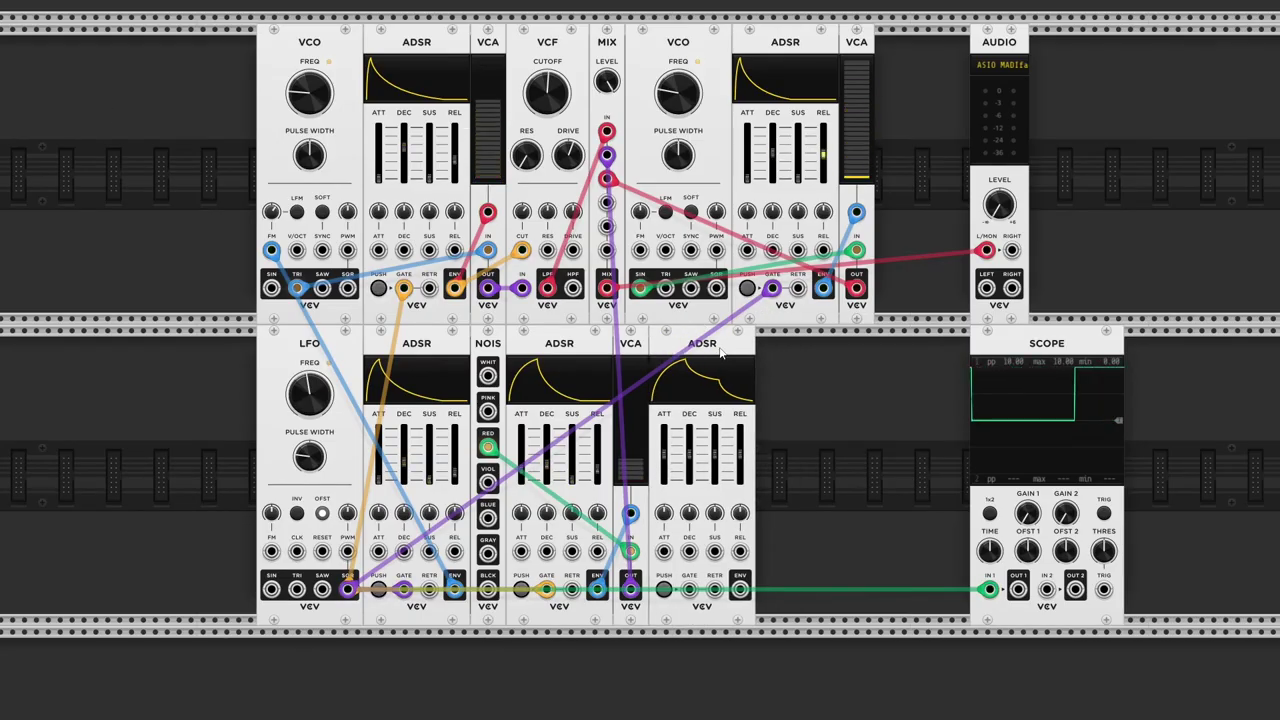
mouse_move(347, 588)
mouse_down()
mouse_move(572, 552)
mouse_move(689, 590)
mouse_up()
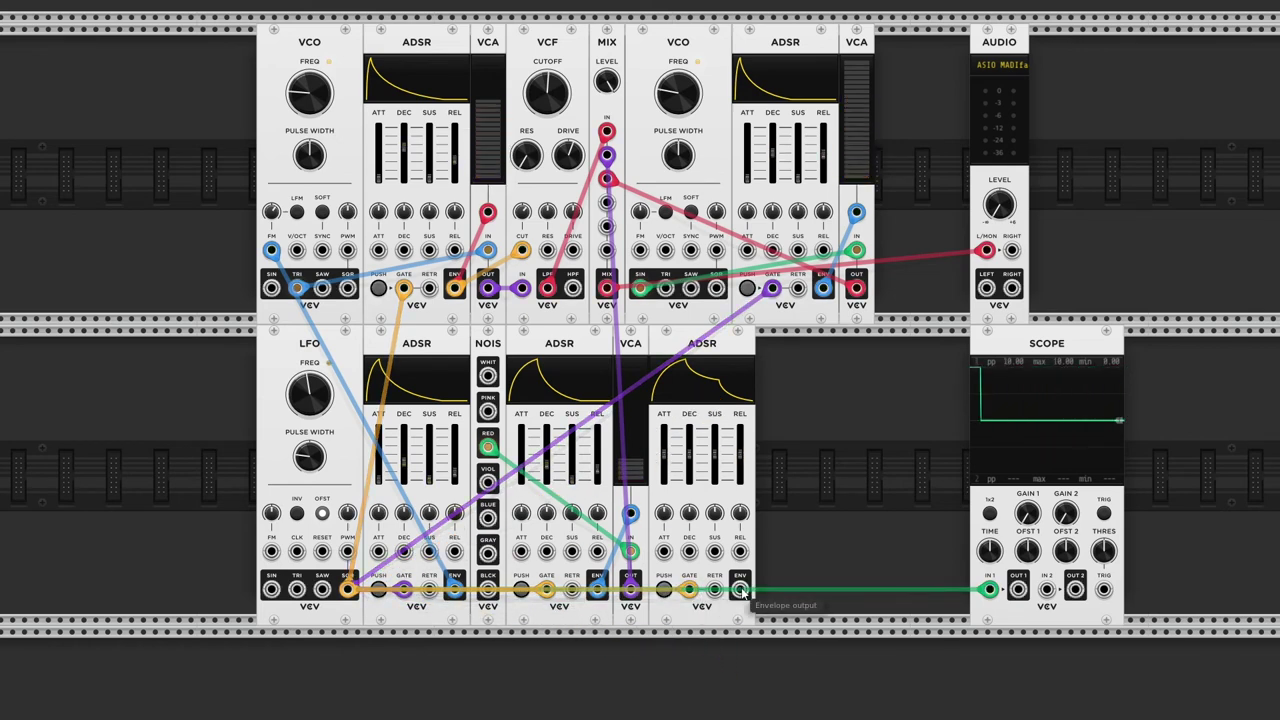
drag(741, 590, 640, 251)
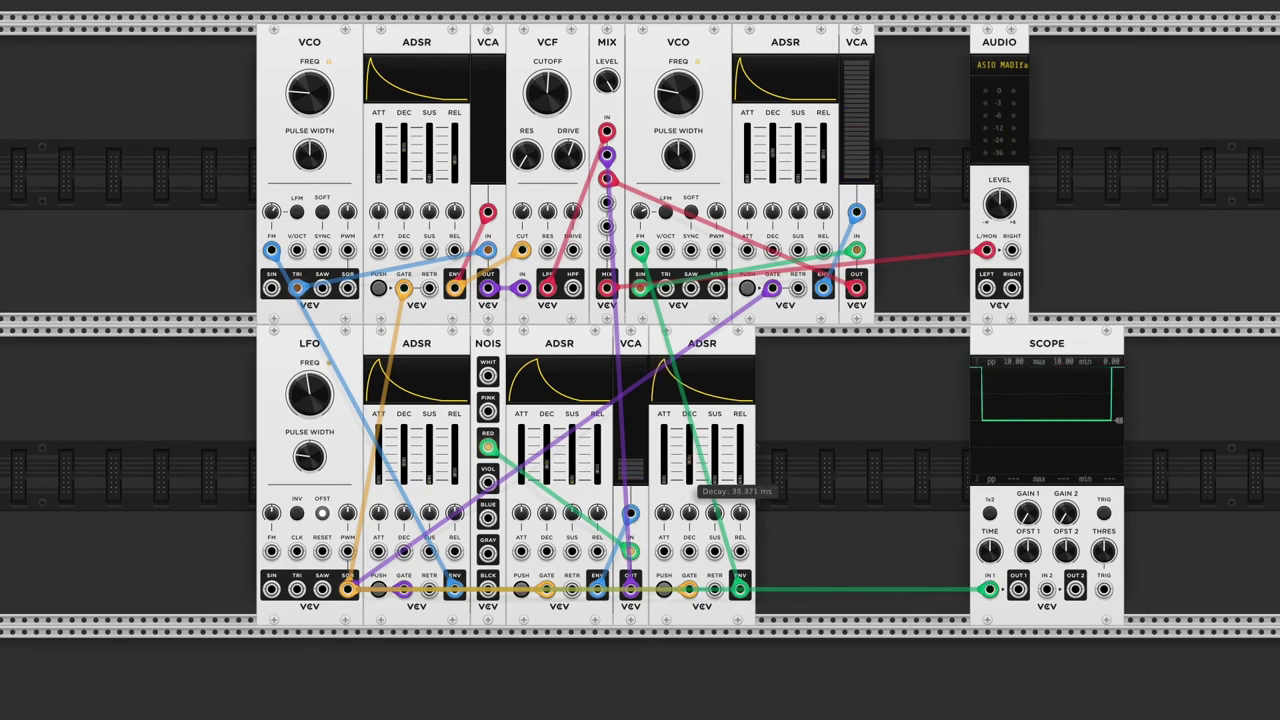
mouse_move(640, 212)
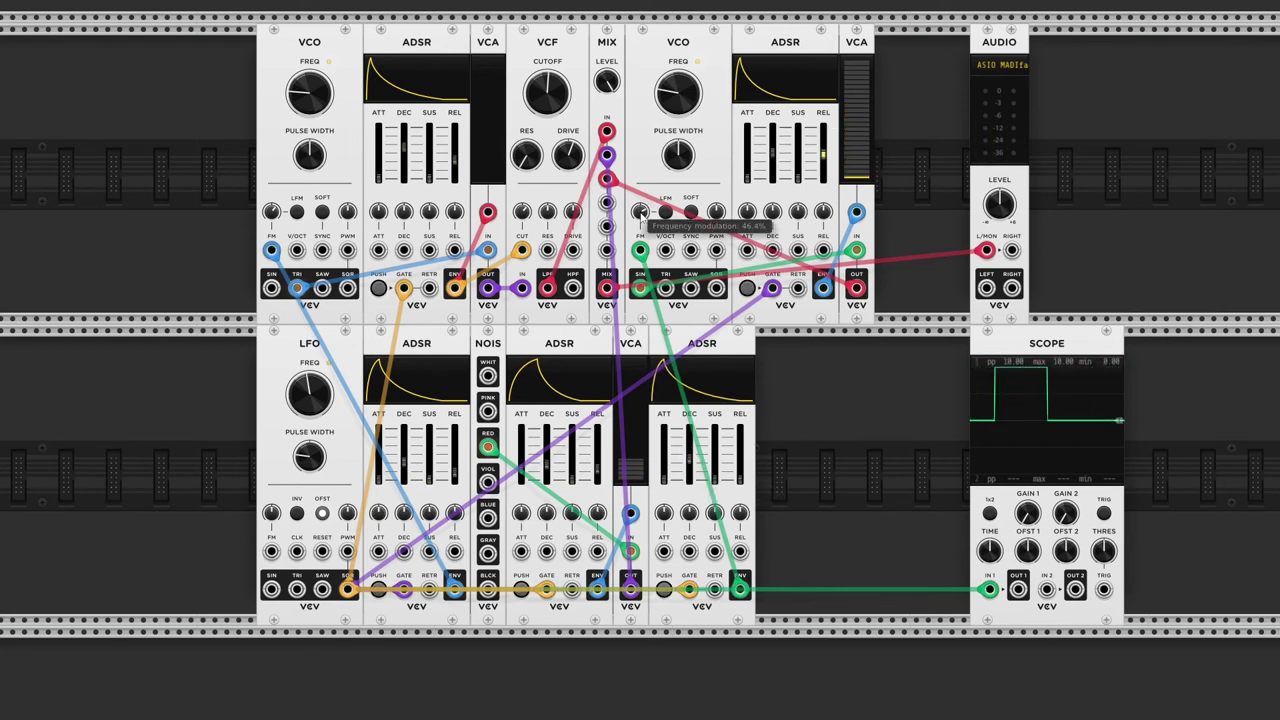
- Deepen the second VCO's pitch sweep, retune it to ~27.7 Hz, and set the first VCA to 90%
drag(640, 213, 640, 205)
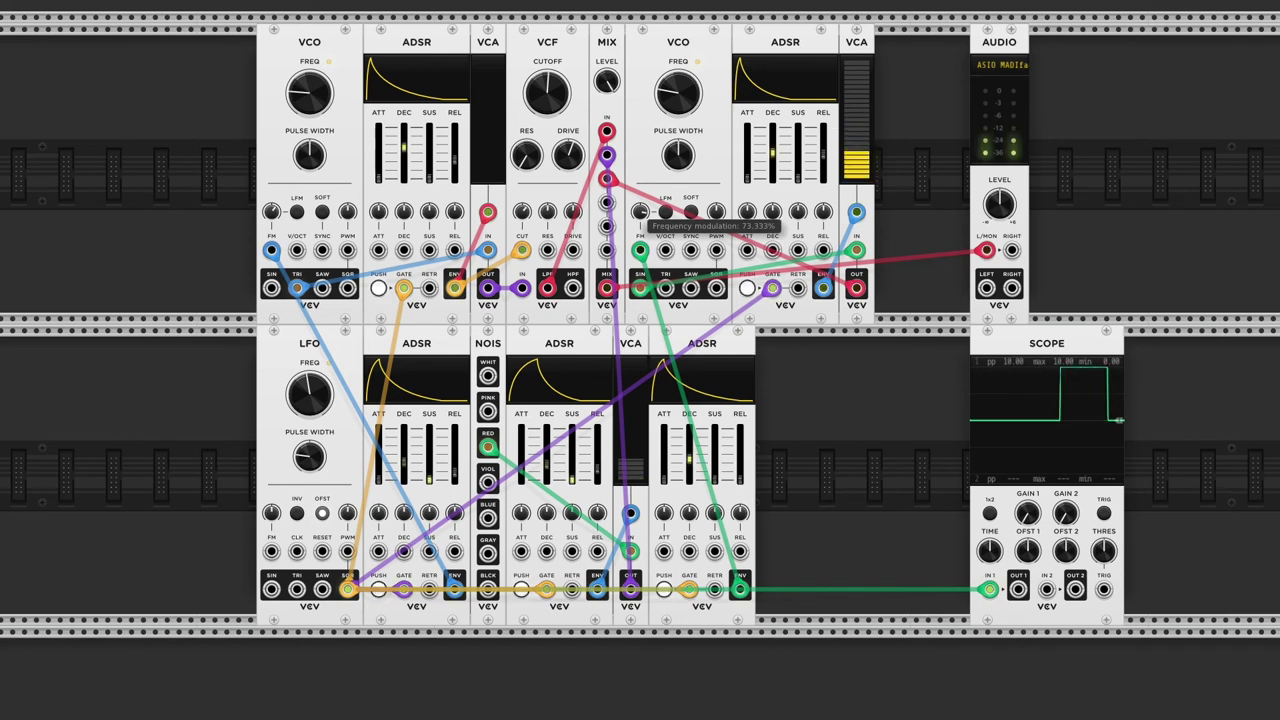
mouse_move(689, 462)
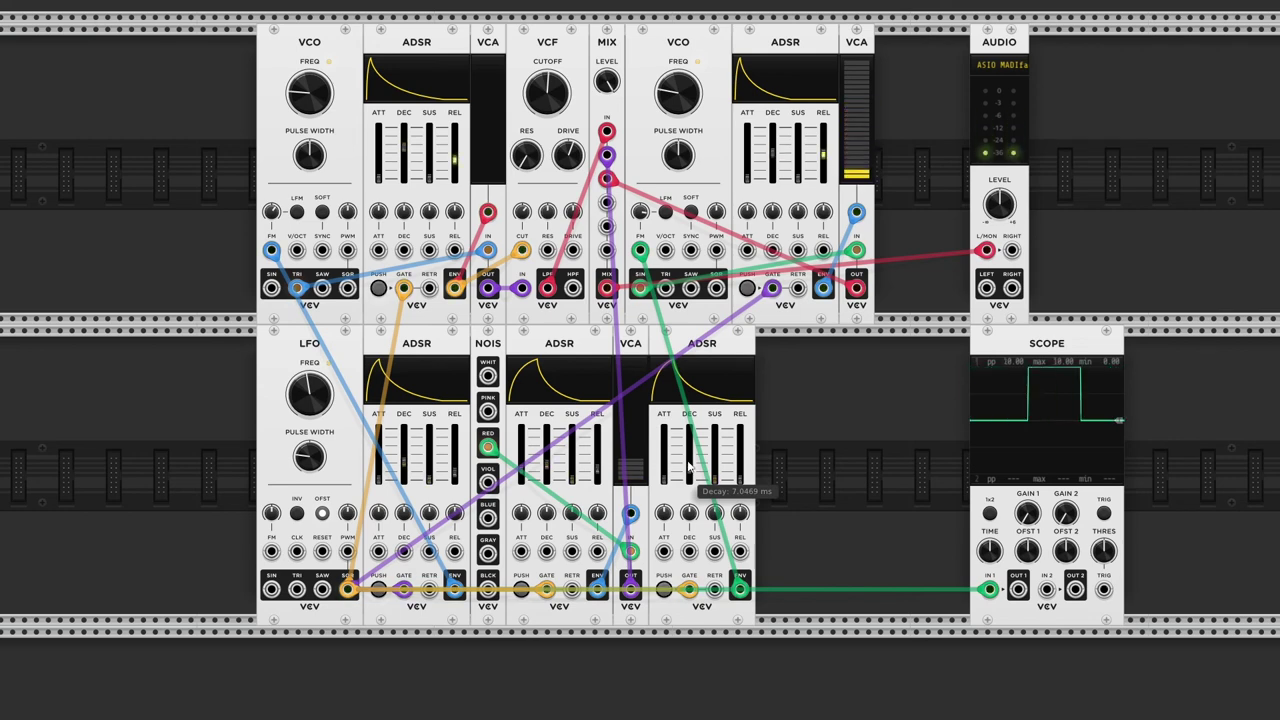
drag(680, 95, 680, 88)
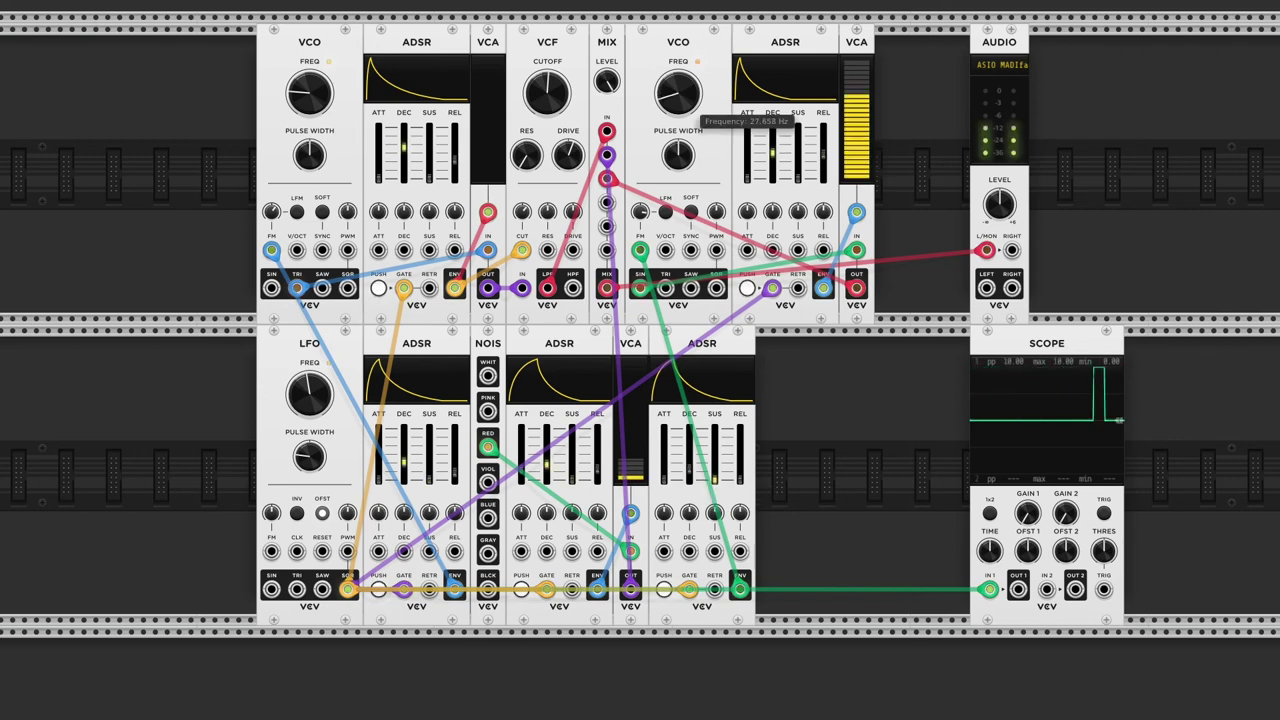
drag(500, 170, 500, 100)
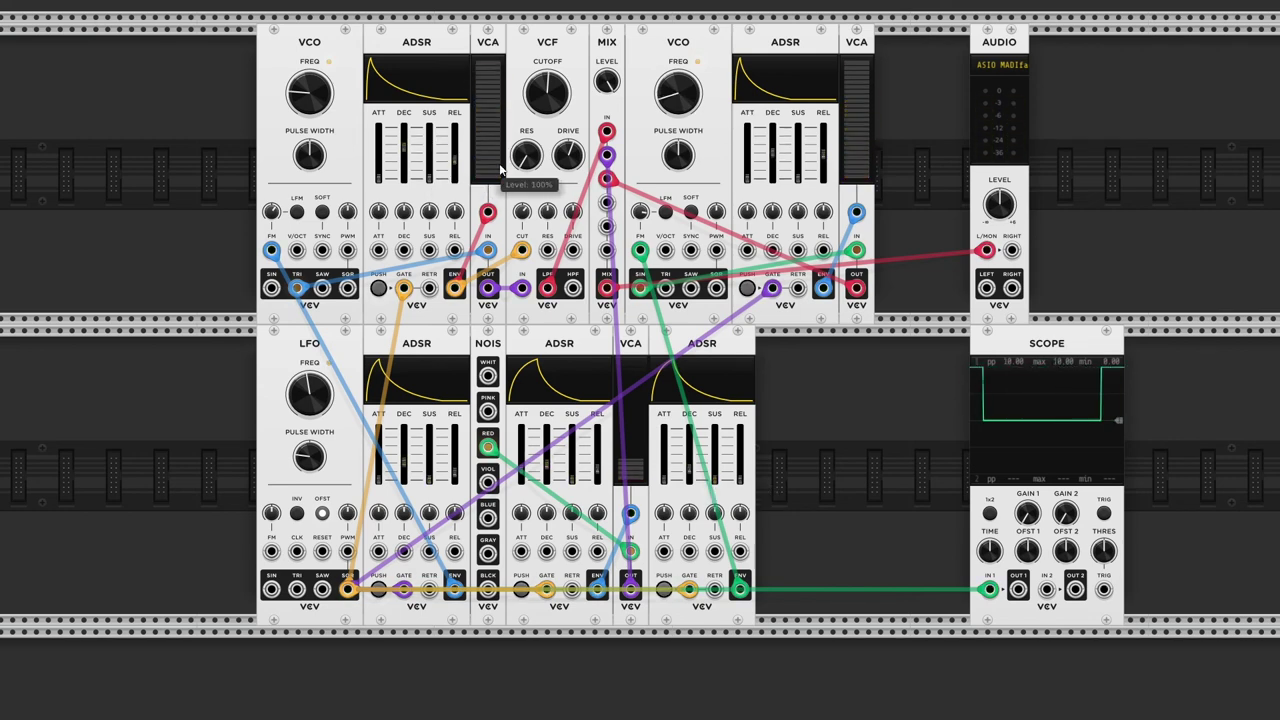
drag(500, 170, 500, 186)
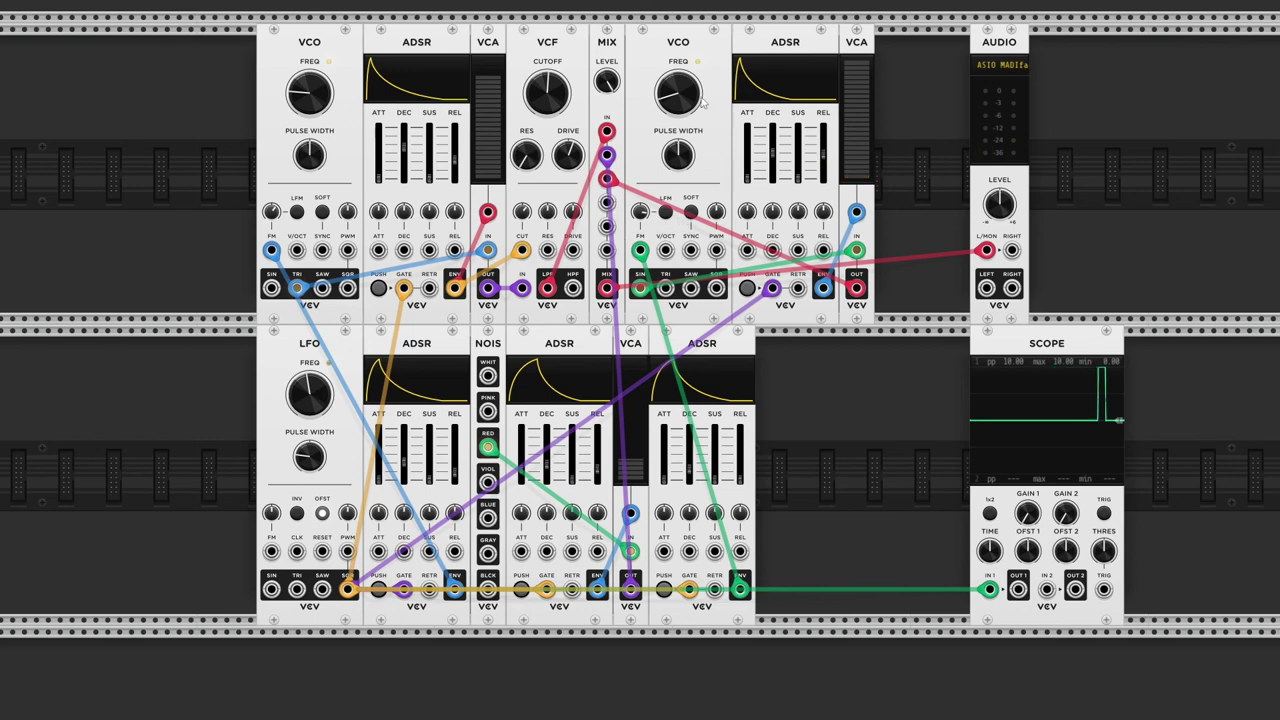
- Raise the second VCO to ~45 Hz, shorten the pitch decay to ~5.5 ms, and rebalance the second and noise VCA levels
drag(702, 100, 702, 112)
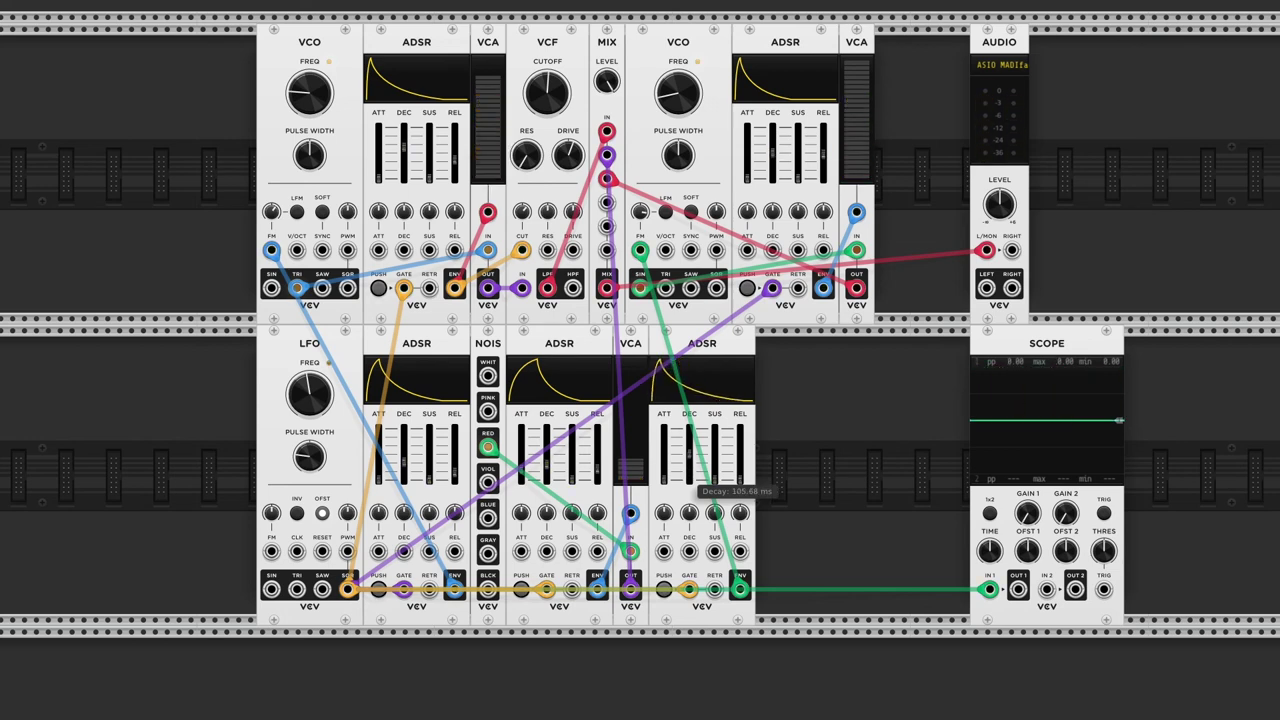
drag(689, 458, 689, 467)
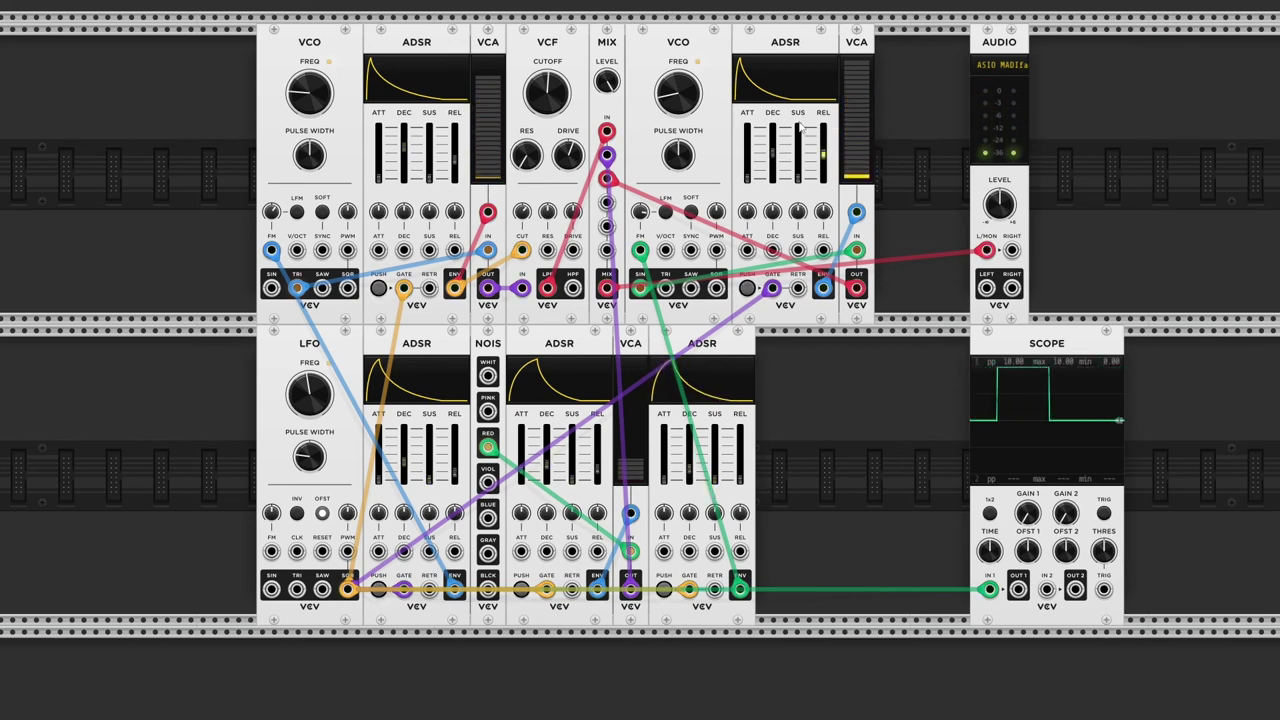
mouse_move(857, 100)
mouse_down()
mouse_move(857, 160)
mouse_move(846, 97)
mouse_up()
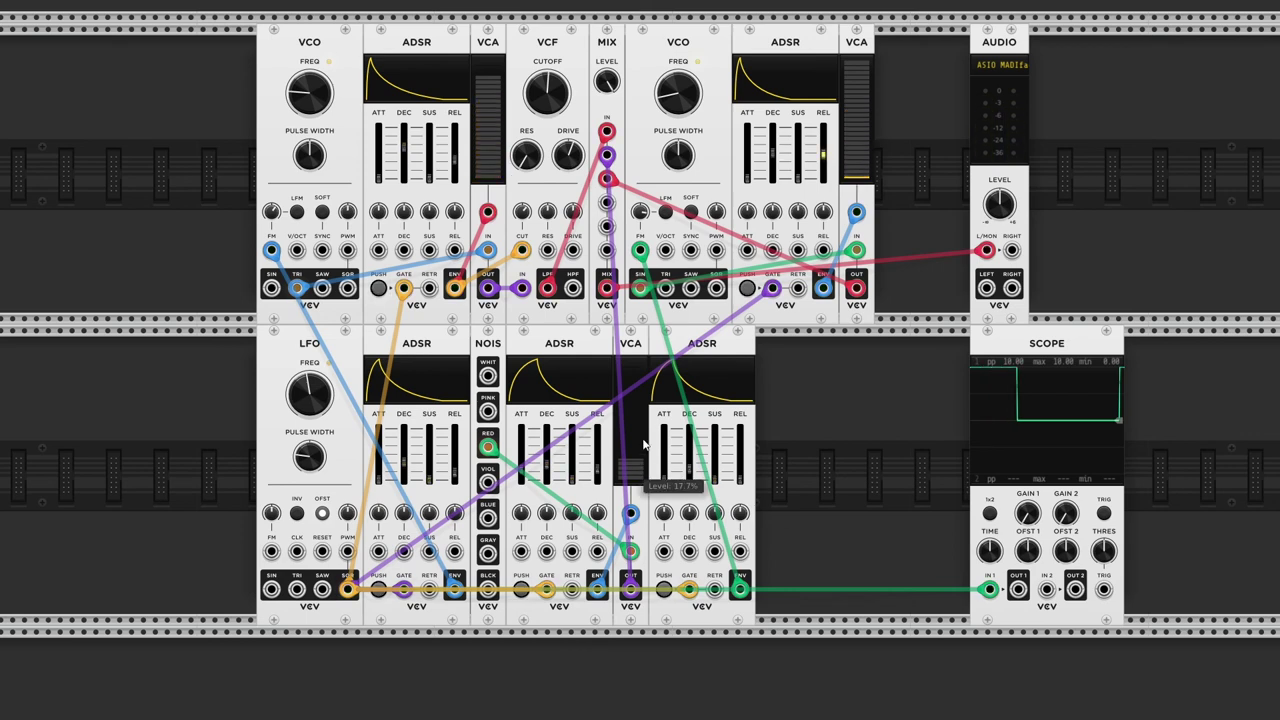
mouse_move(630, 462)
mouse_down()
mouse_move(630, 425)
mouse_move(630, 456)
mouse_up()
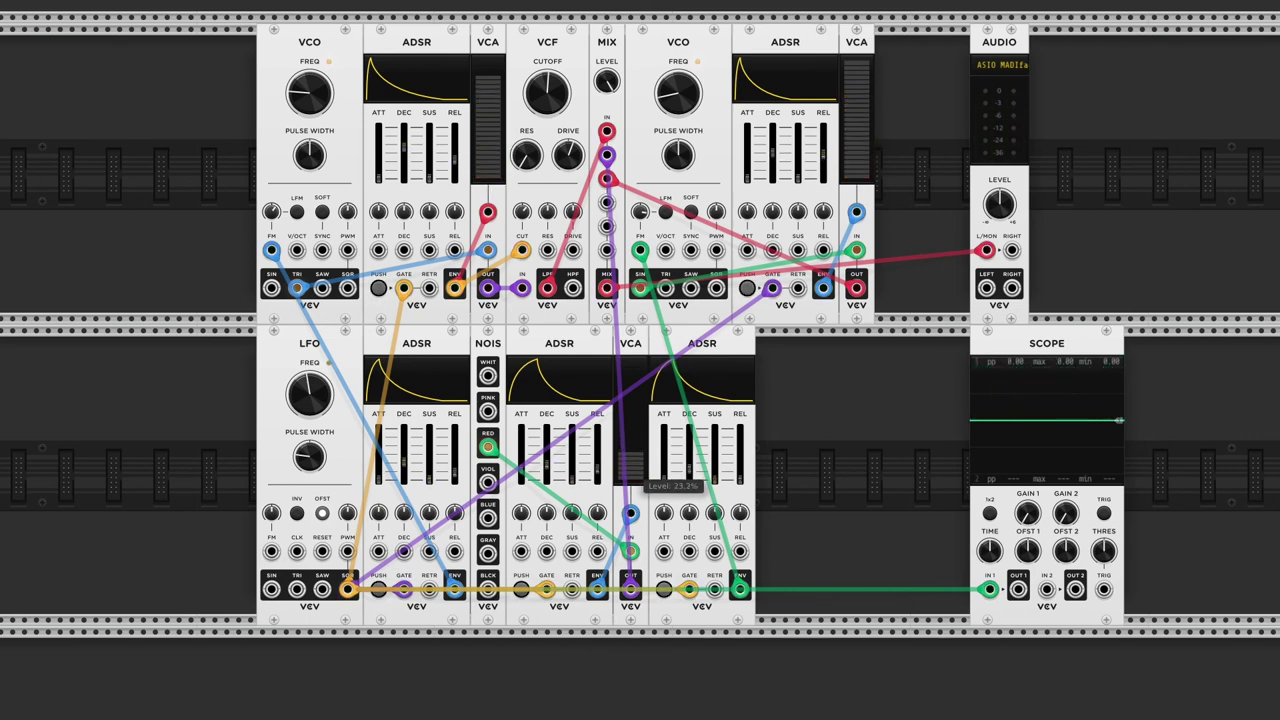